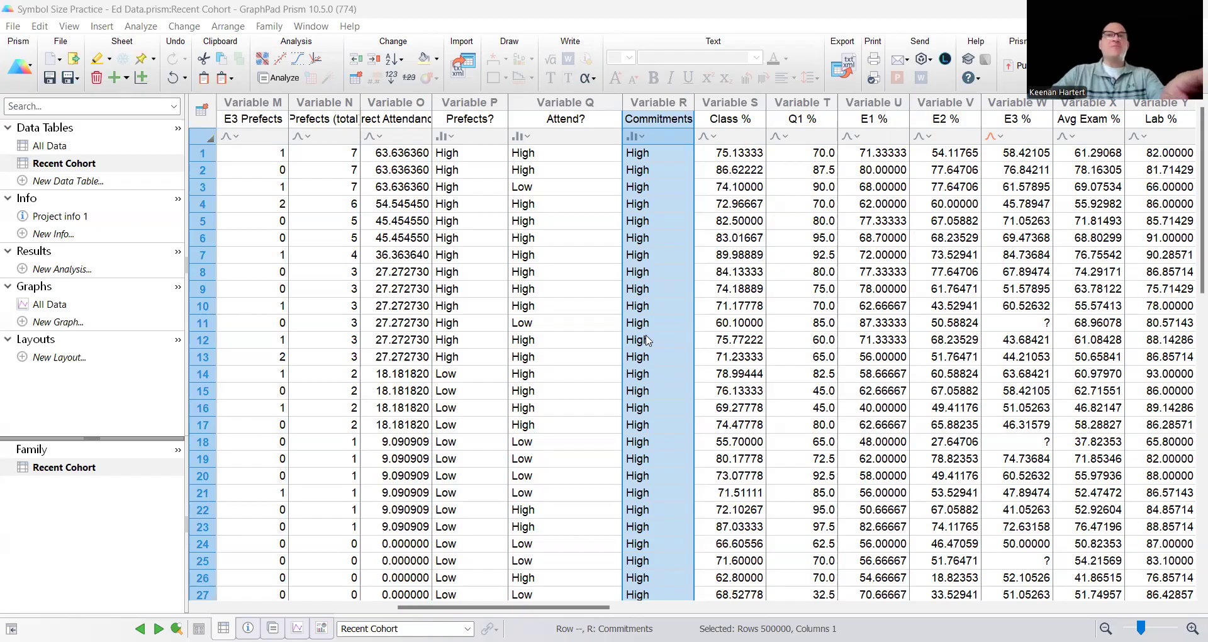
Examine the Recent Cohort data table's variables, including the Commitments column and the score and survey columns beyond it
left_click(958, 295)
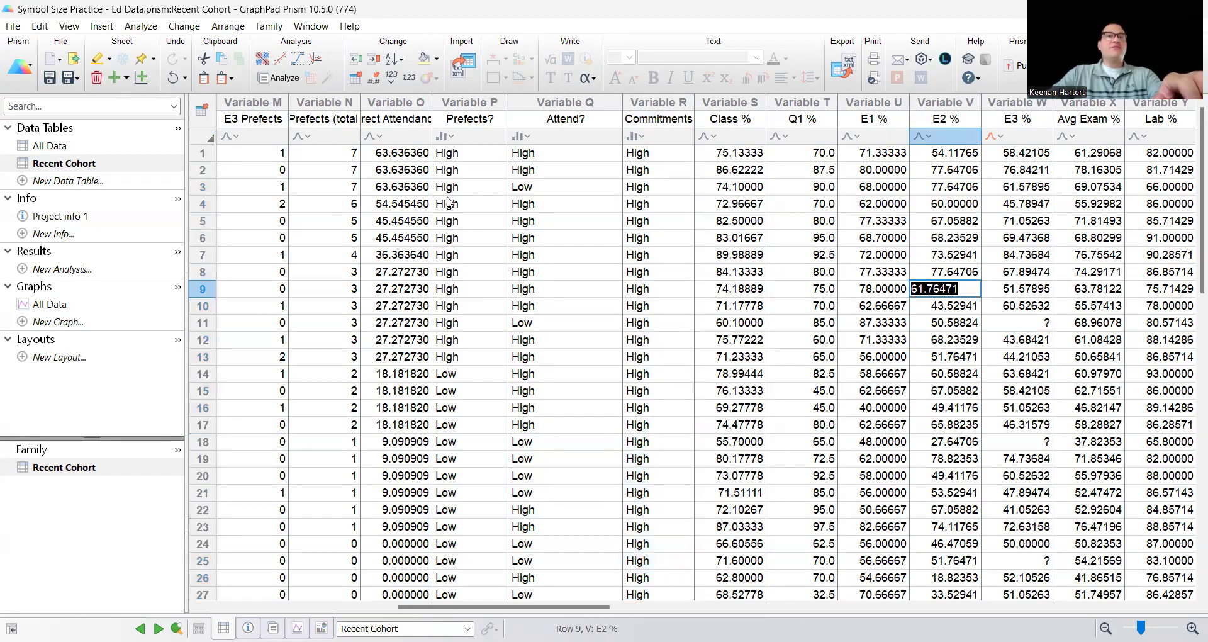
left_click(663, 120)
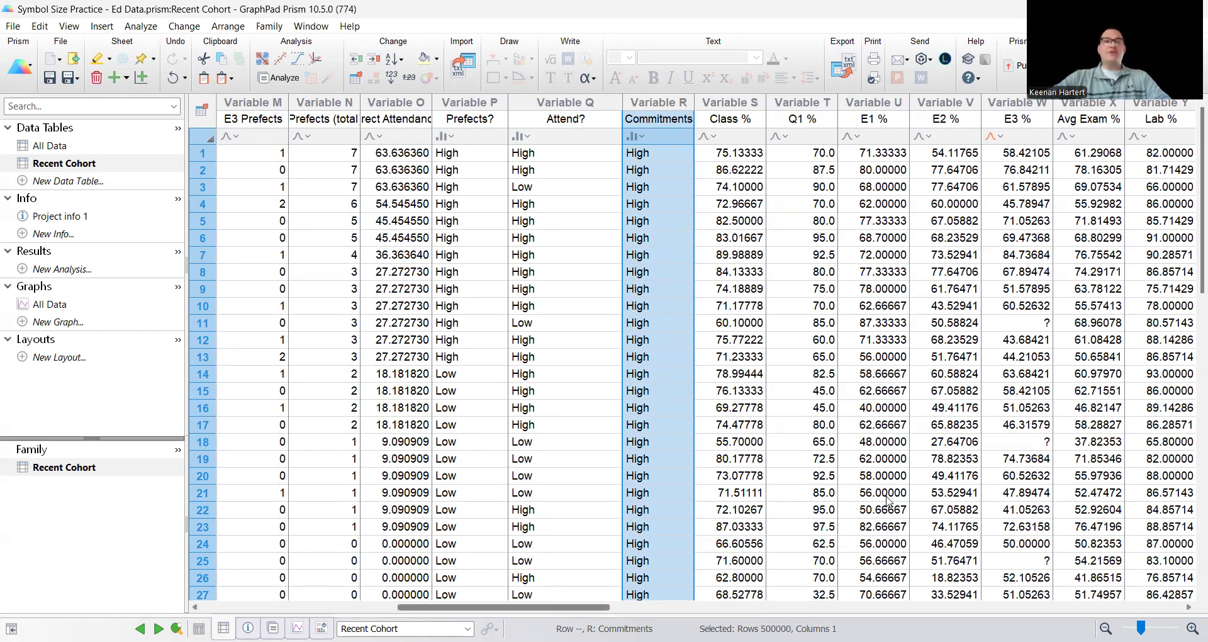
scroll(887, 500, "right", 5)
scroll(887, 501, "right", 2)
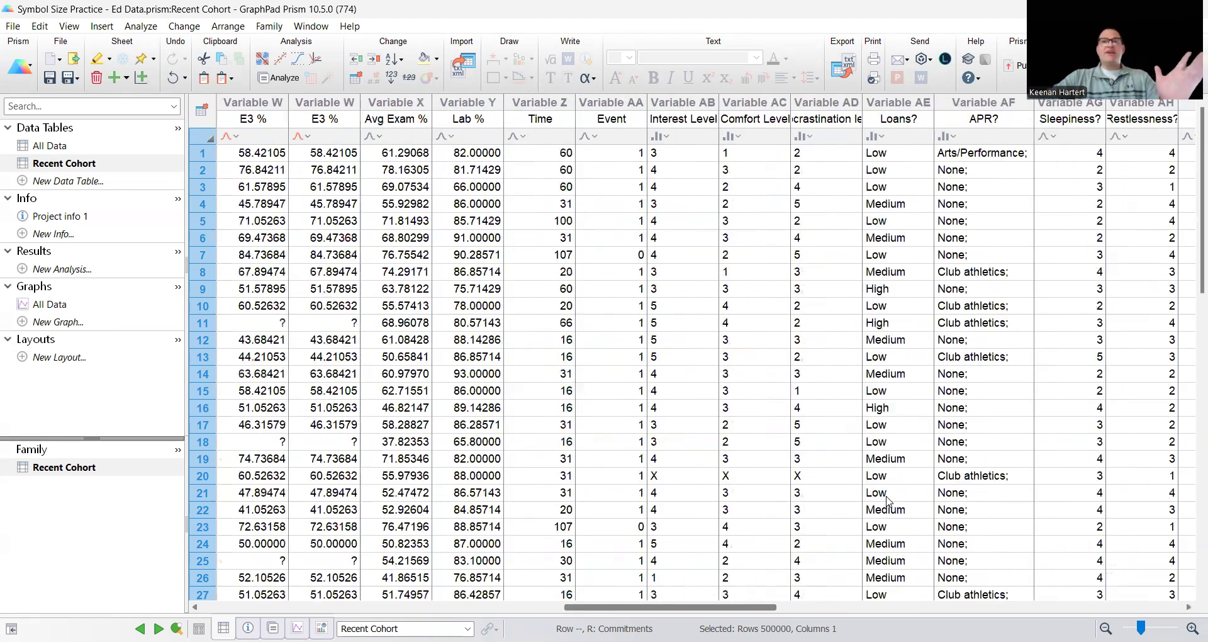
scroll(888, 500, "left", 4)
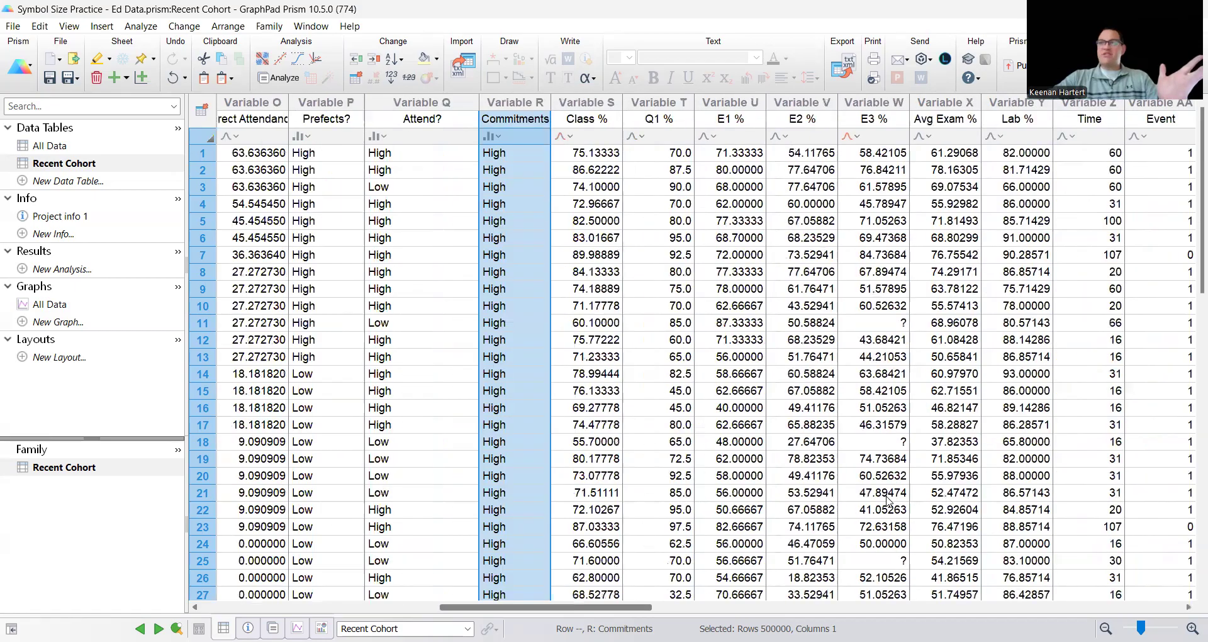
scroll(887, 500, "left", 2)
scroll(887, 500, "right", 1)
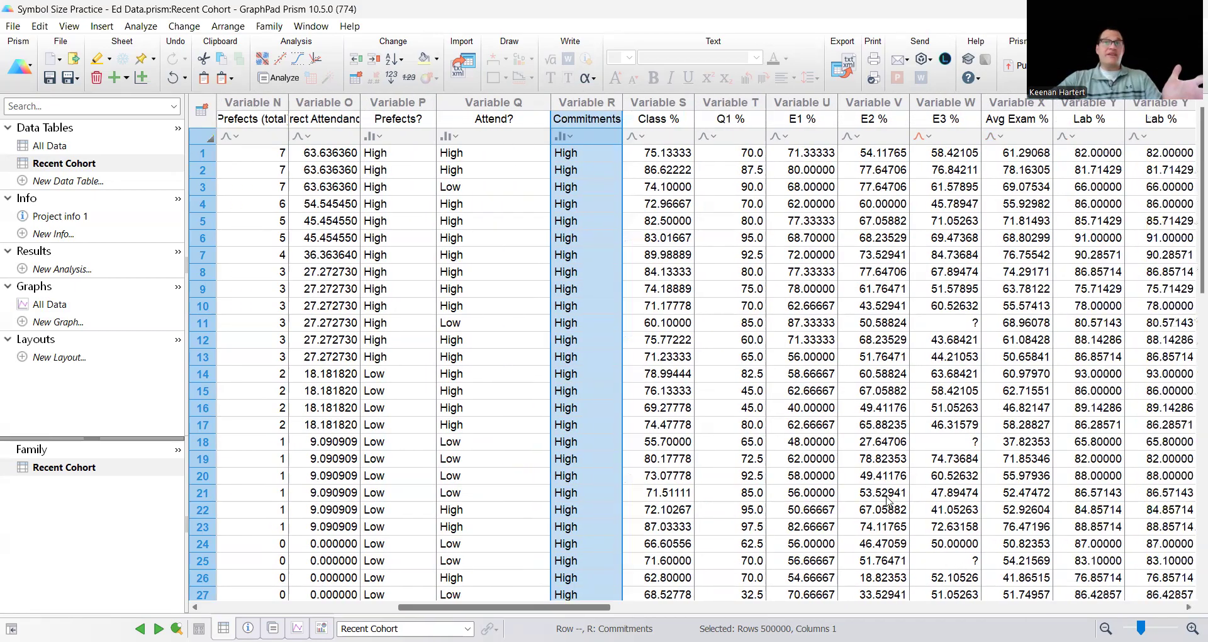
Start a new bubble plot from the Recent Cohort table with E1 % as X axis variable and Class % as Y axis variable
left_click(58, 322)
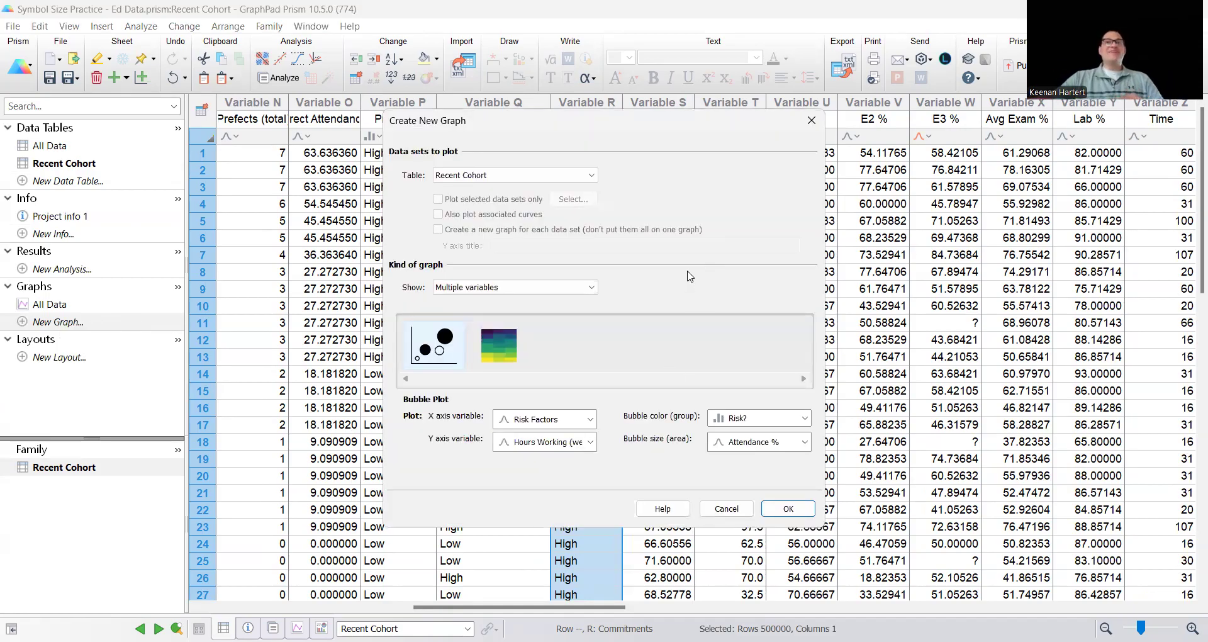
left_click(553, 174)
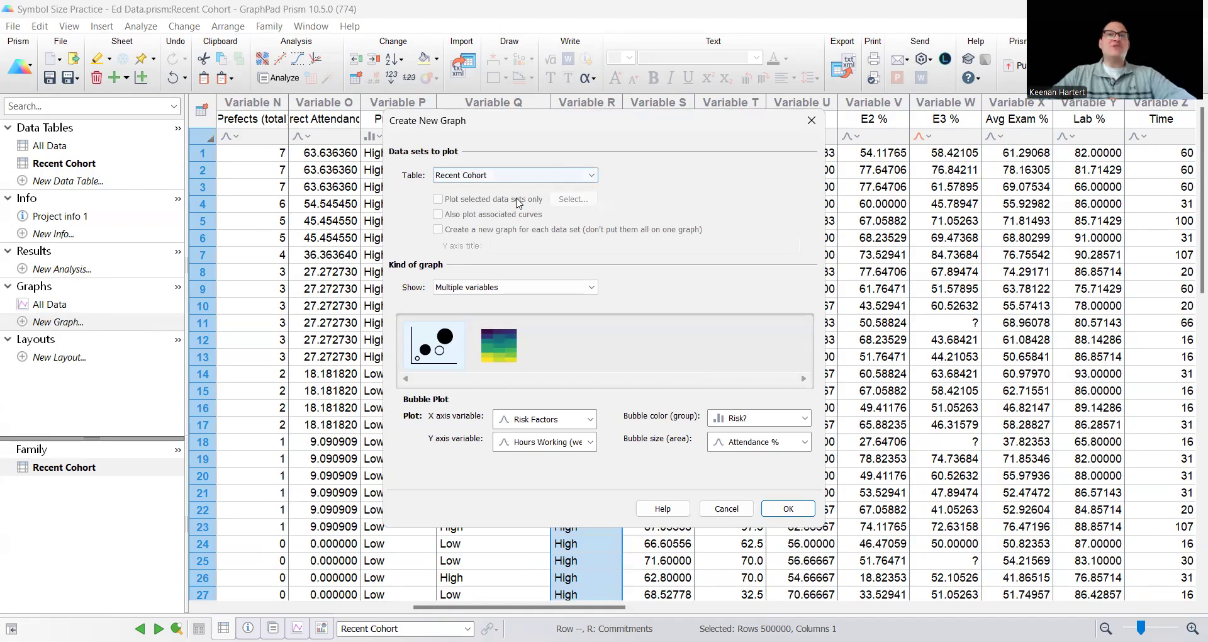
left_click(518, 199)
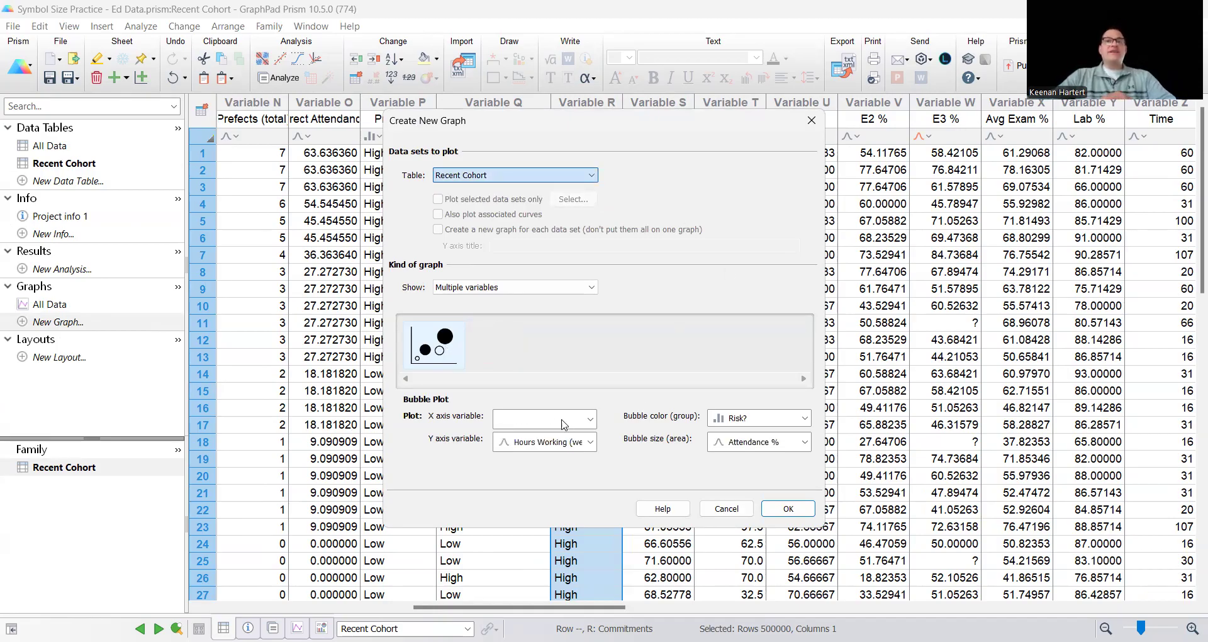
left_click(589, 418)
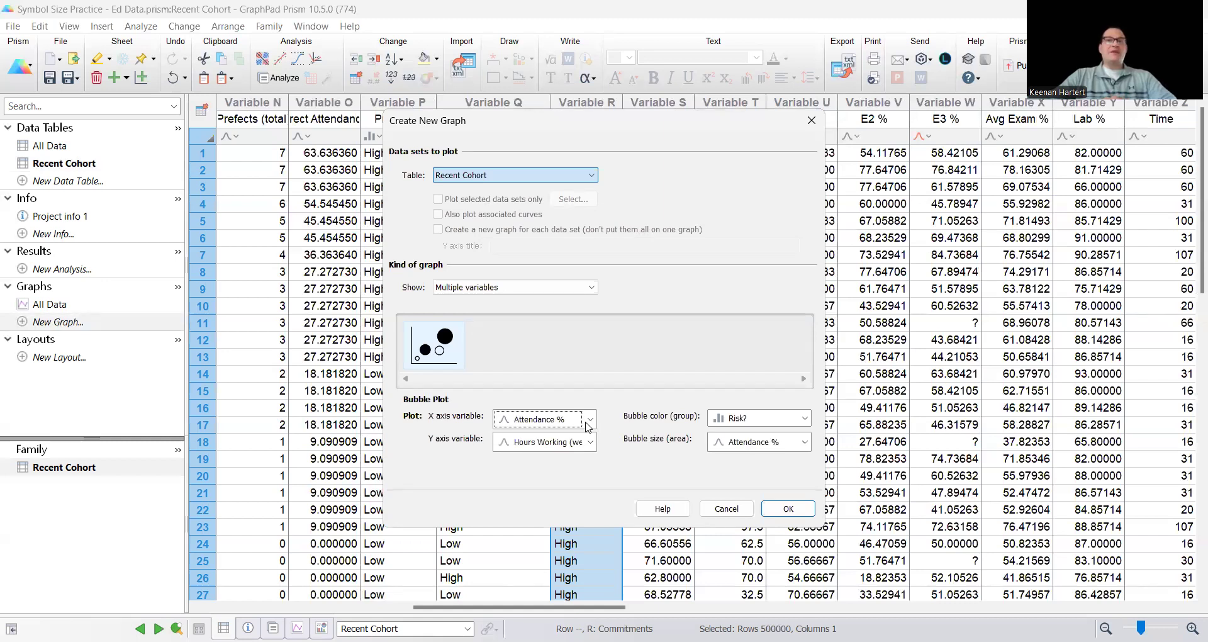
left_click(587, 422)
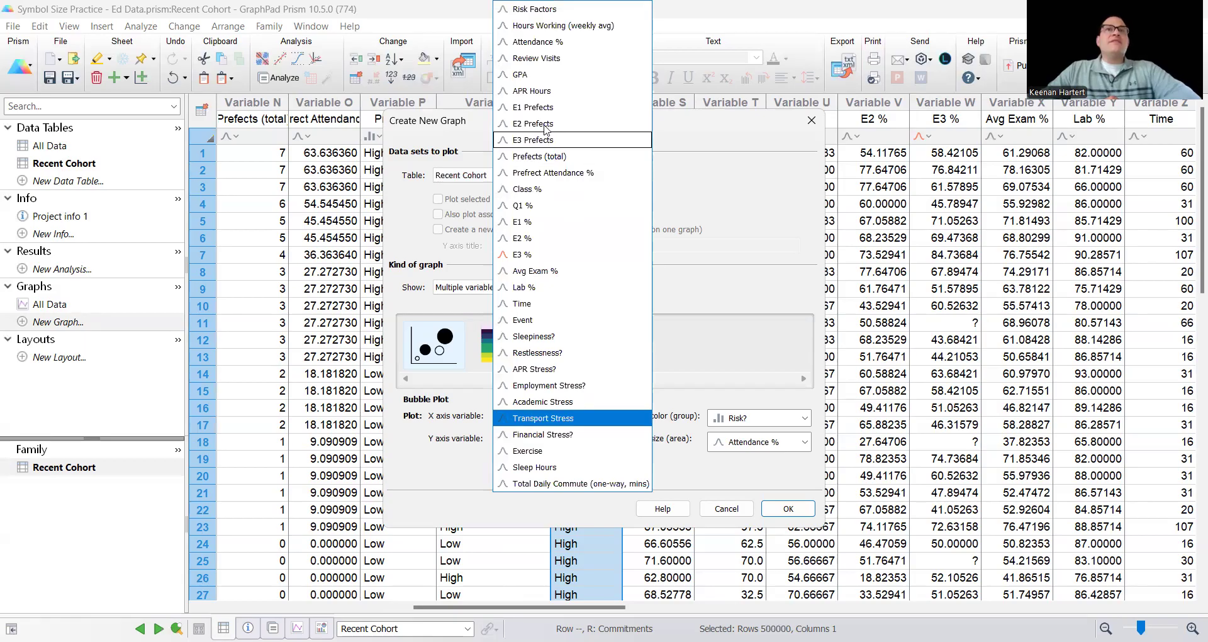
left_click(539, 222)
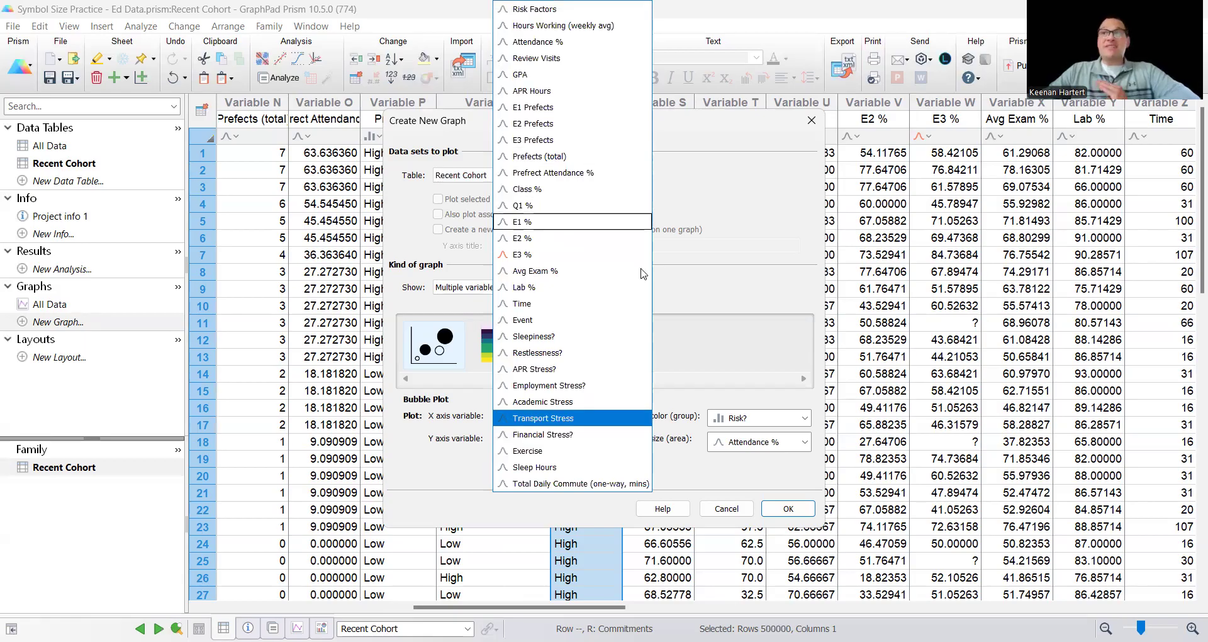
left_click(567, 441)
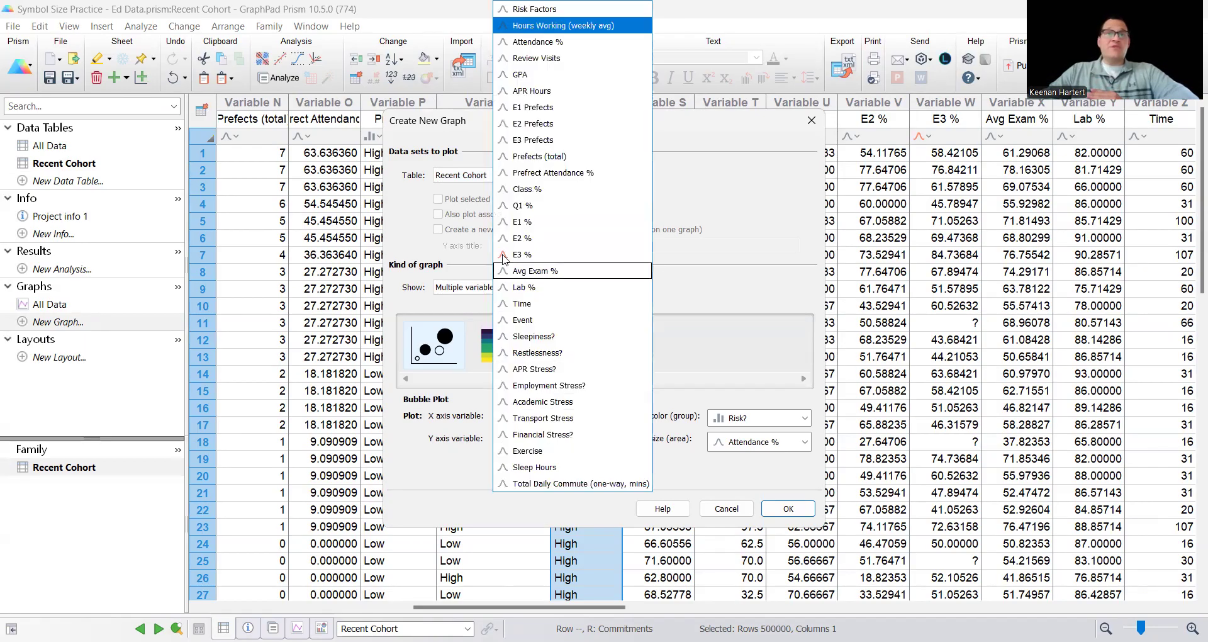
left_click(539, 190)
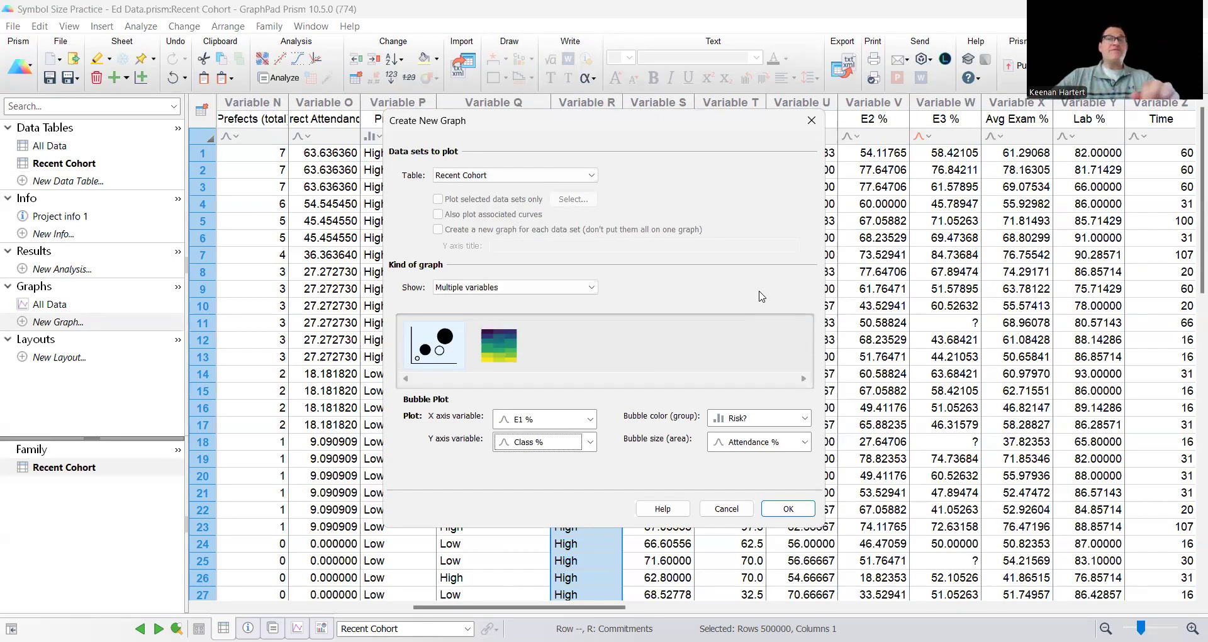
Set the bubble size to Single Size and the bubble color to Attend?, and create the graph
left_click(753, 445)
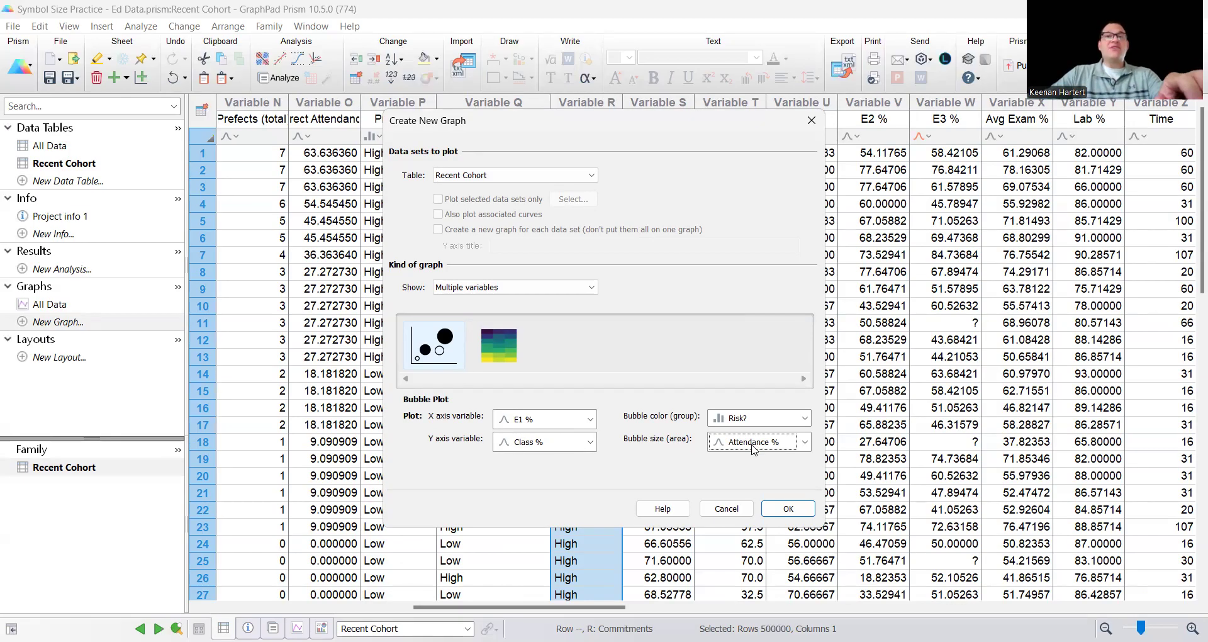
scroll(761, 39, "up", 2)
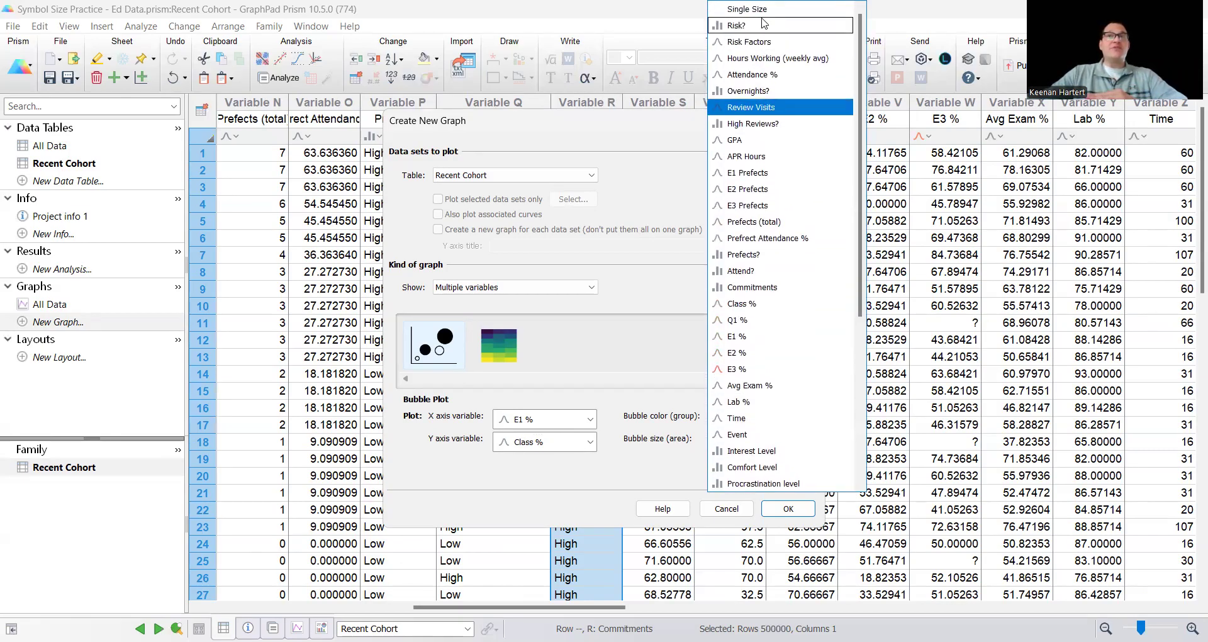
left_click(758, 9)
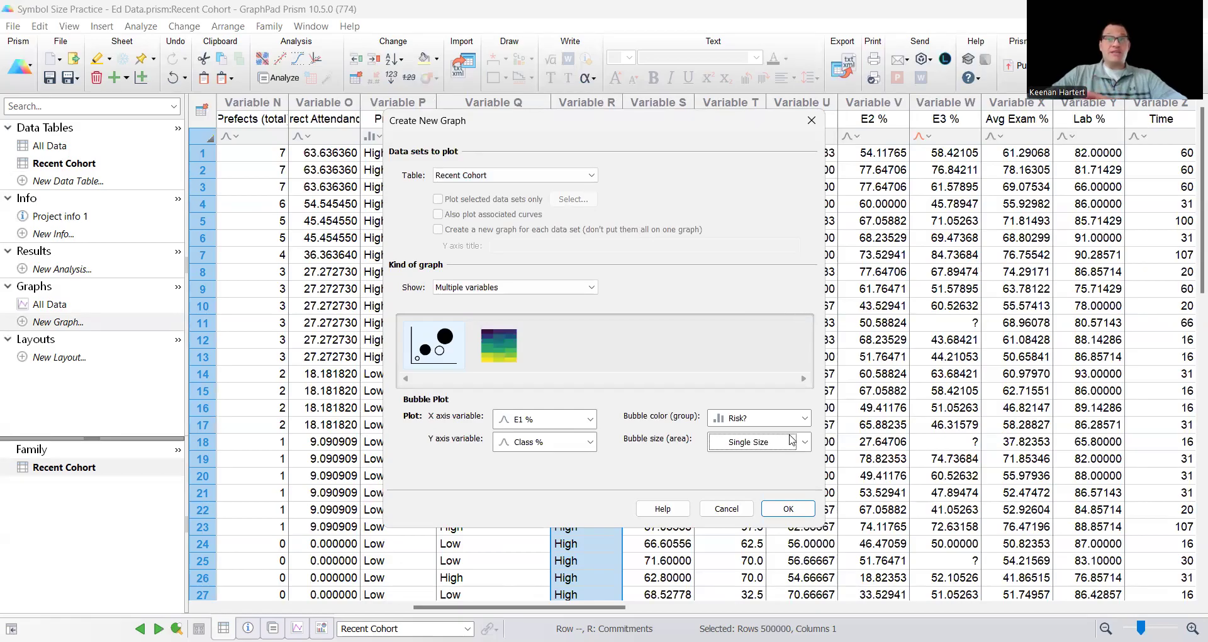
left_click(768, 418)
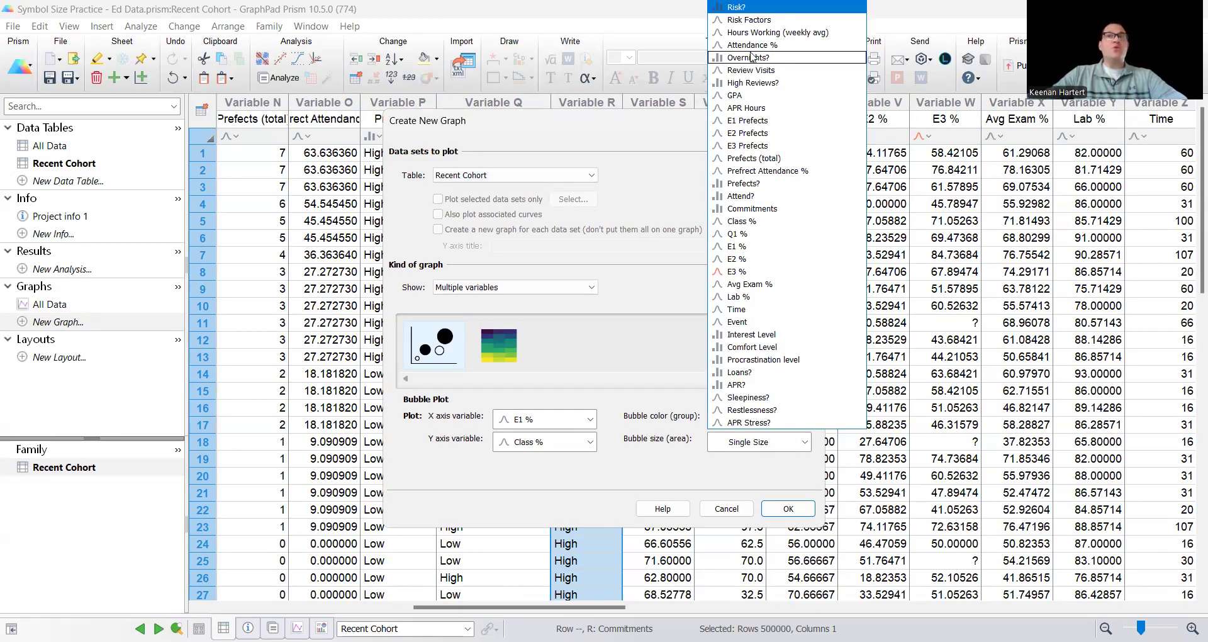
left_click(742, 197)
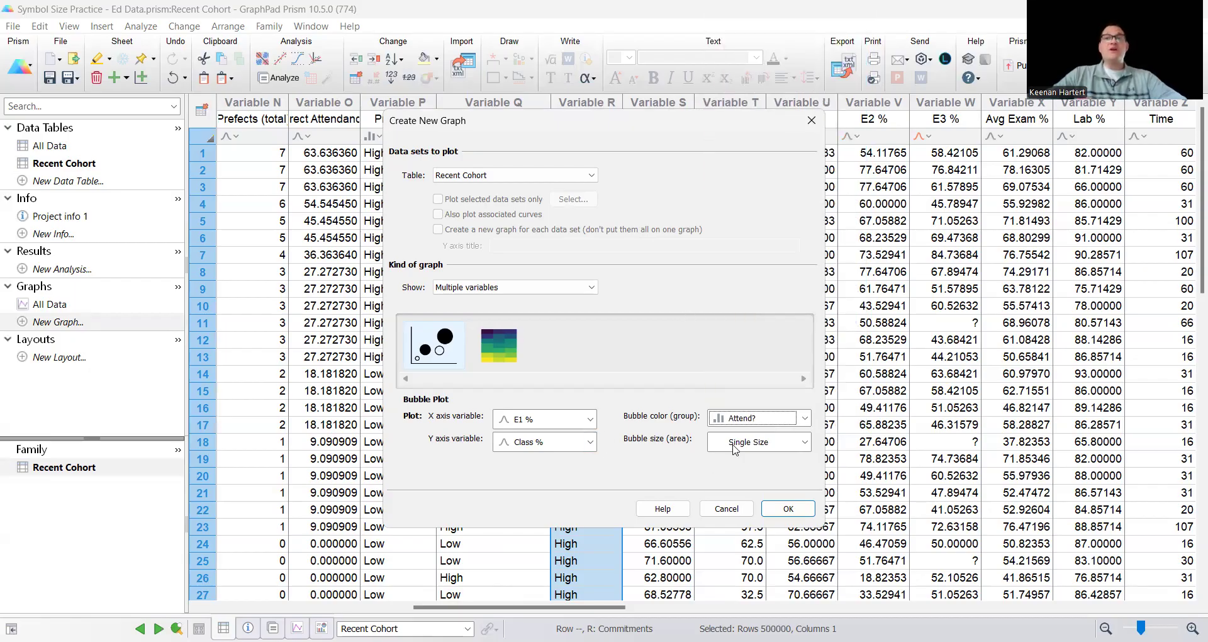
left_click(789, 509)
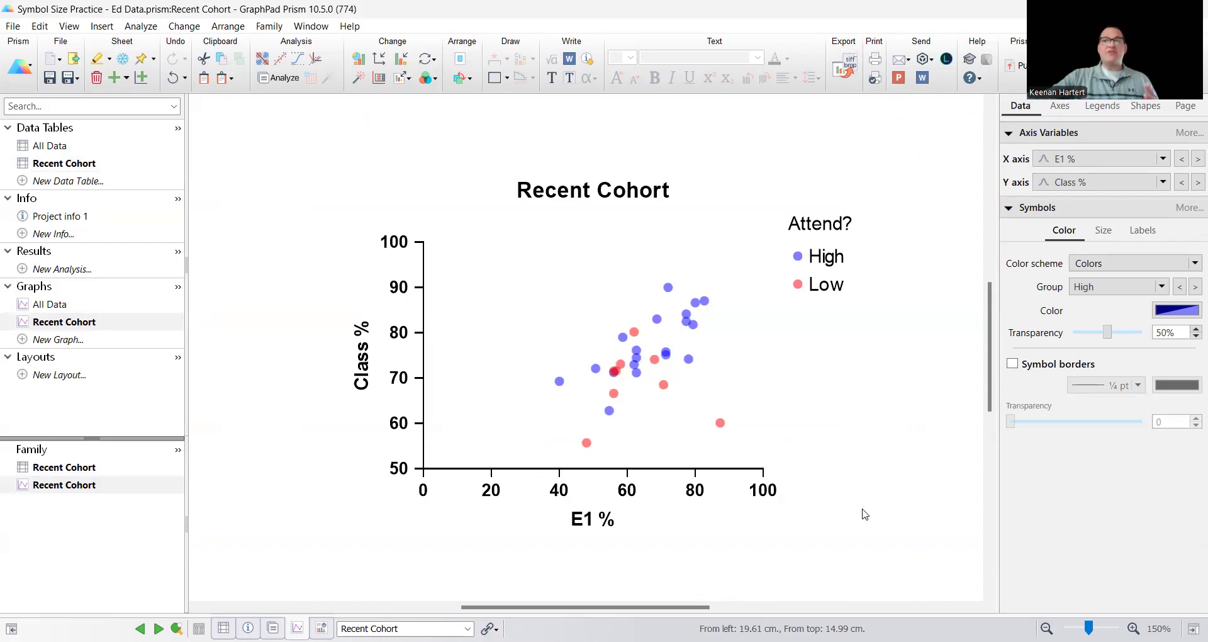
Set the symbol size for the entire graph to 9 in the graph's formatting
scroll(909, 375, "down", 1)
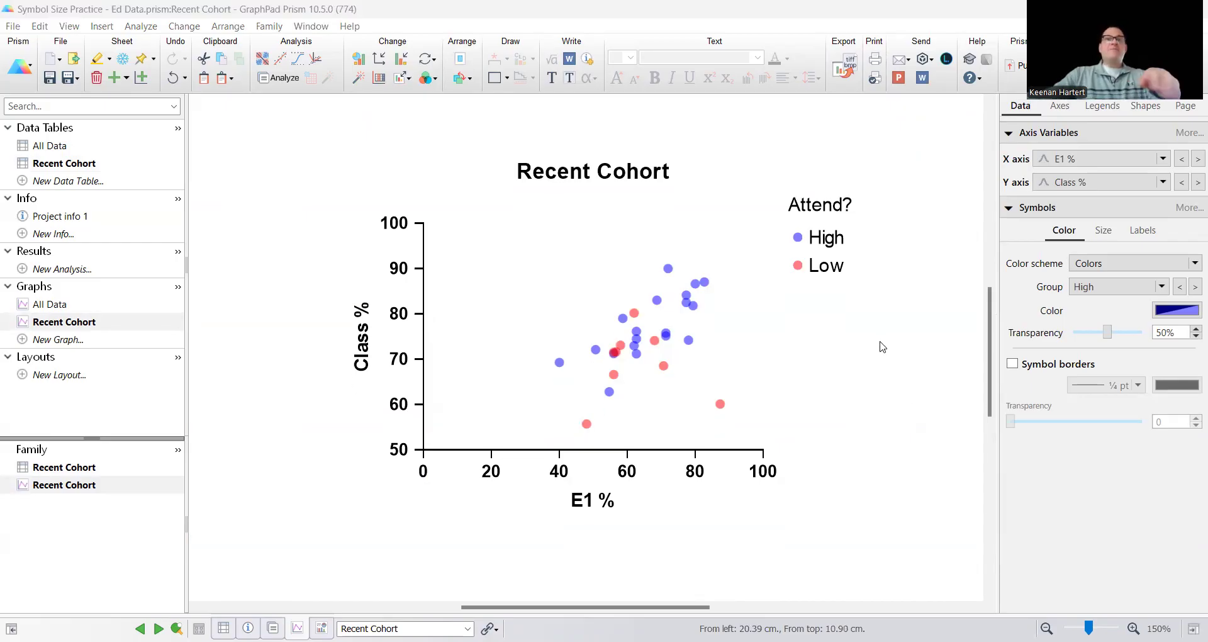
left_click(699, 469)
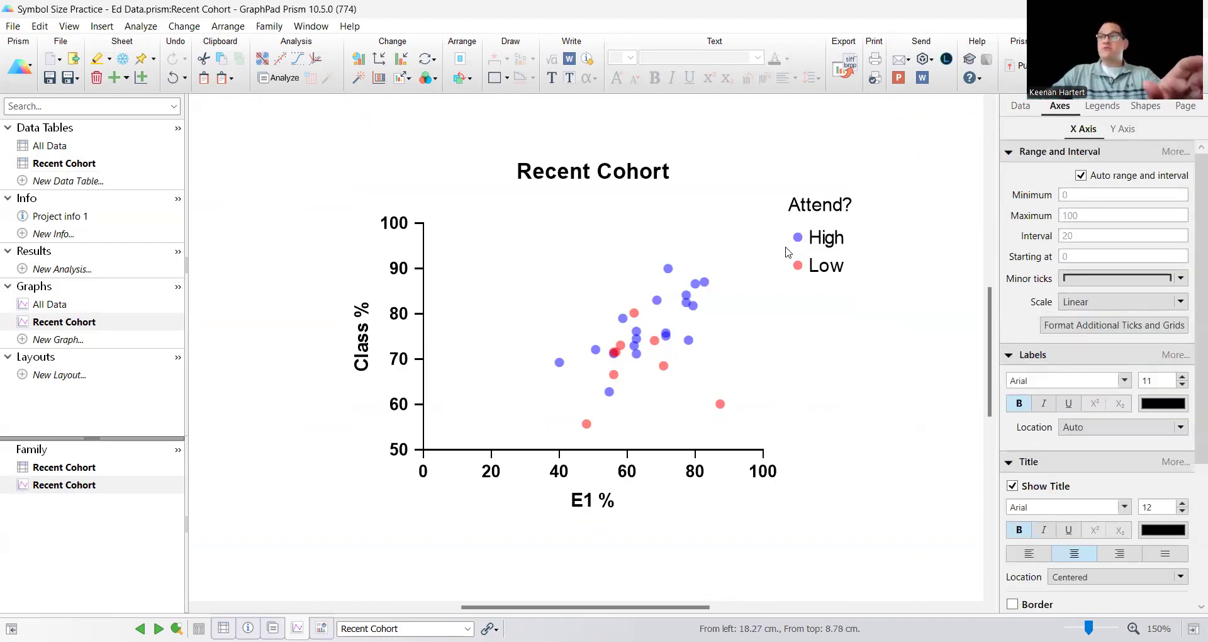
double_click(636, 332)
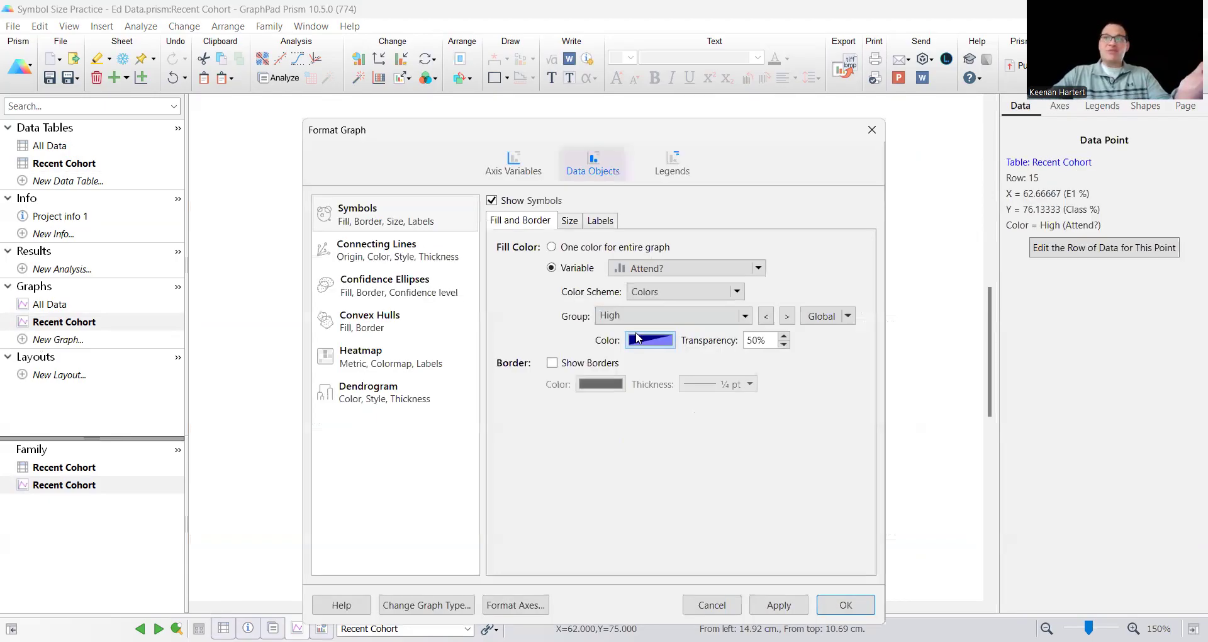
left_click(568, 221)
left_click(588, 286)
left_click(587, 286)
left_click(587, 287)
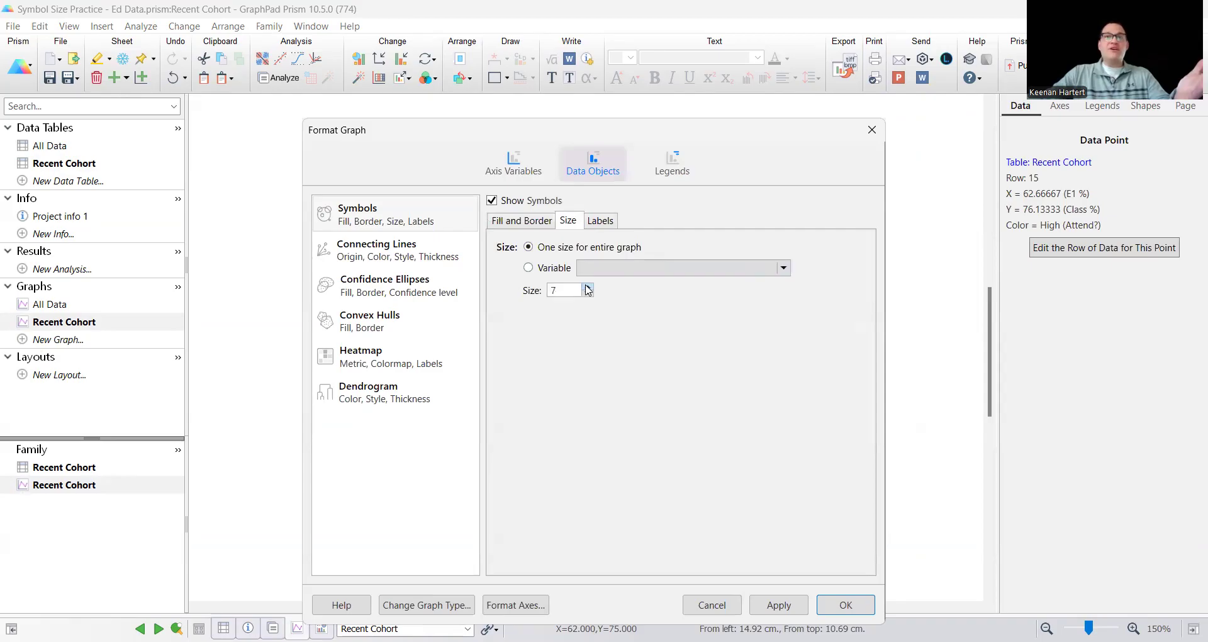
left_click_drag(691, 133, 223, 70)
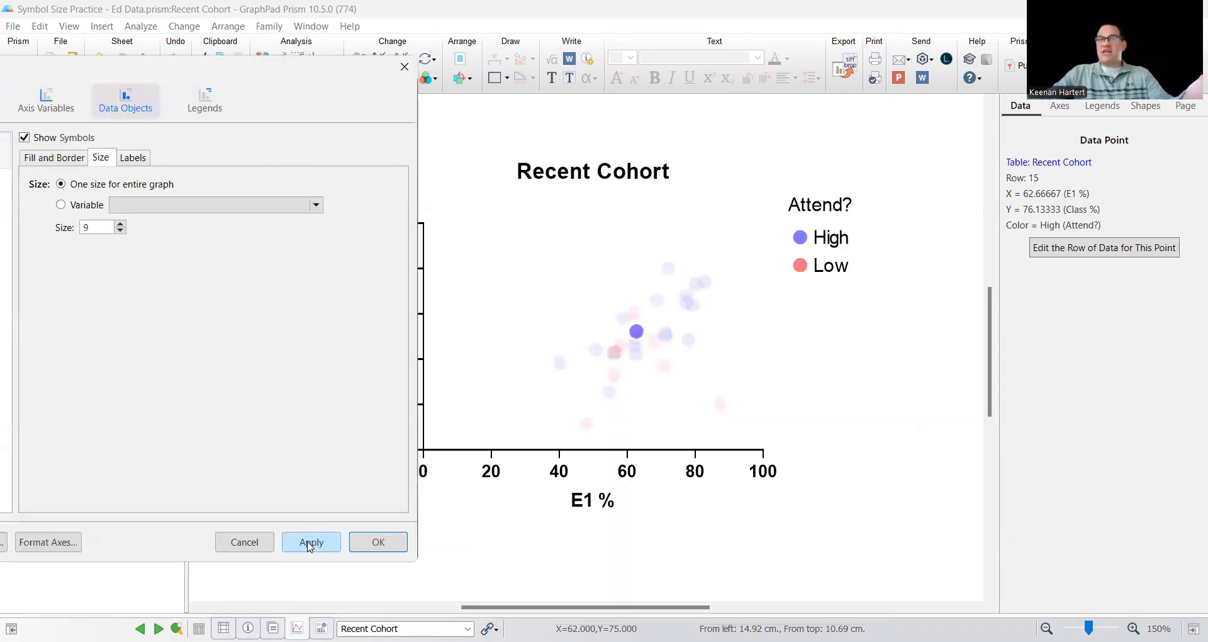
left_click(352, 545)
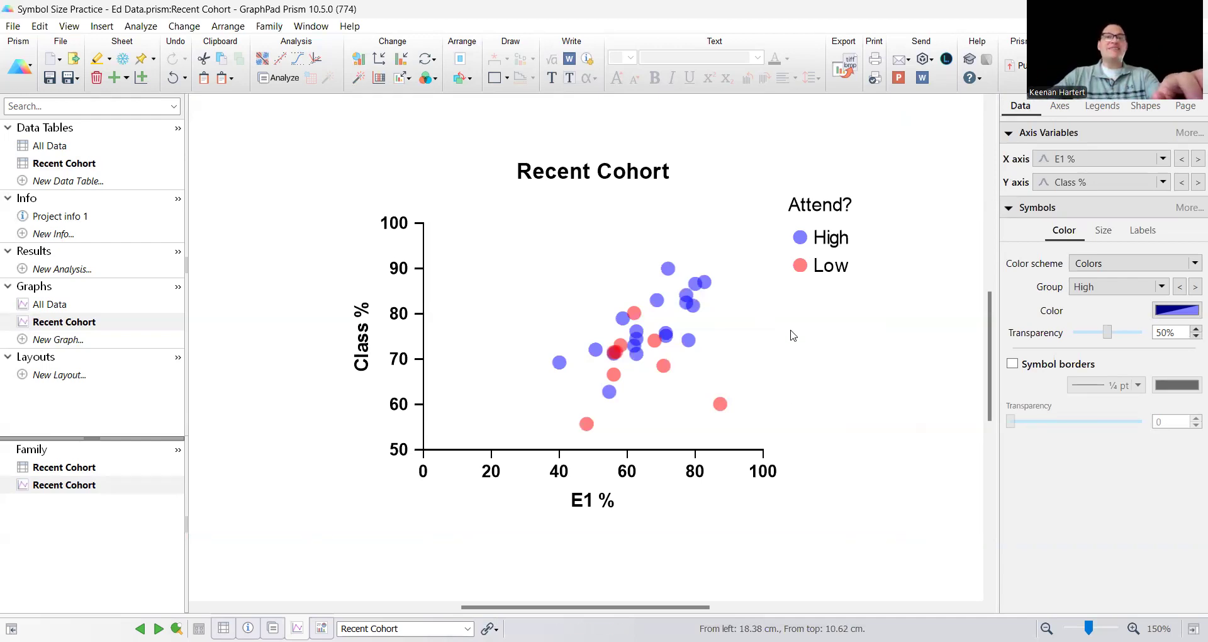
Switch the graph's symbol size from one fixed size to the GPA variable
mouse_move(685, 341)
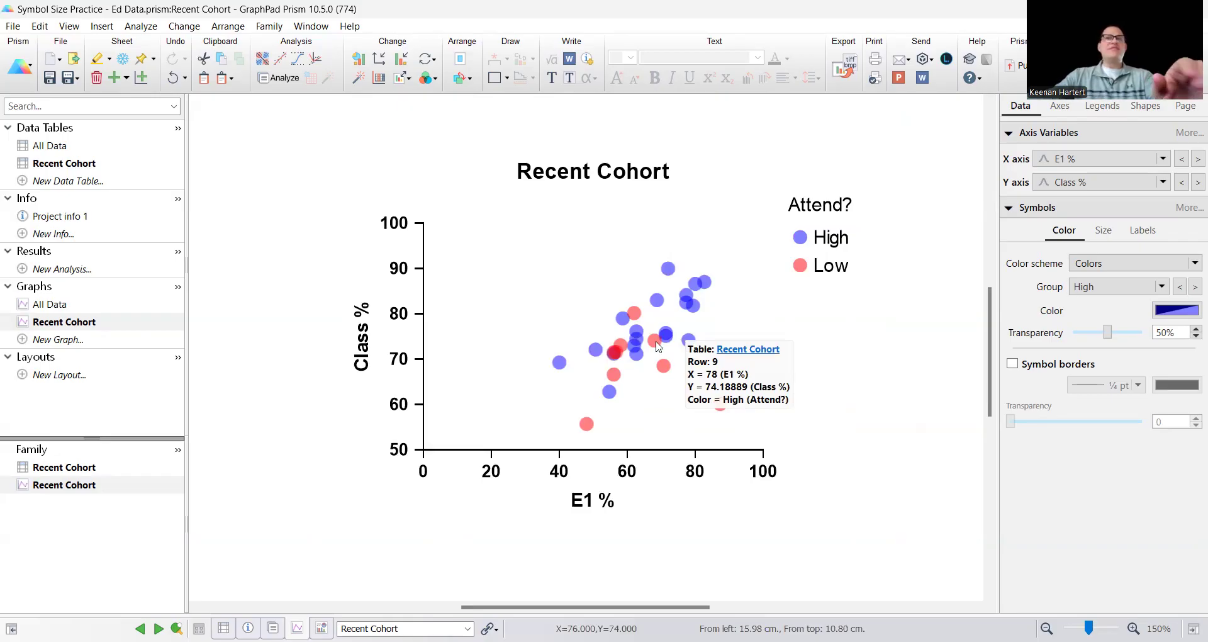
double_click(656, 345)
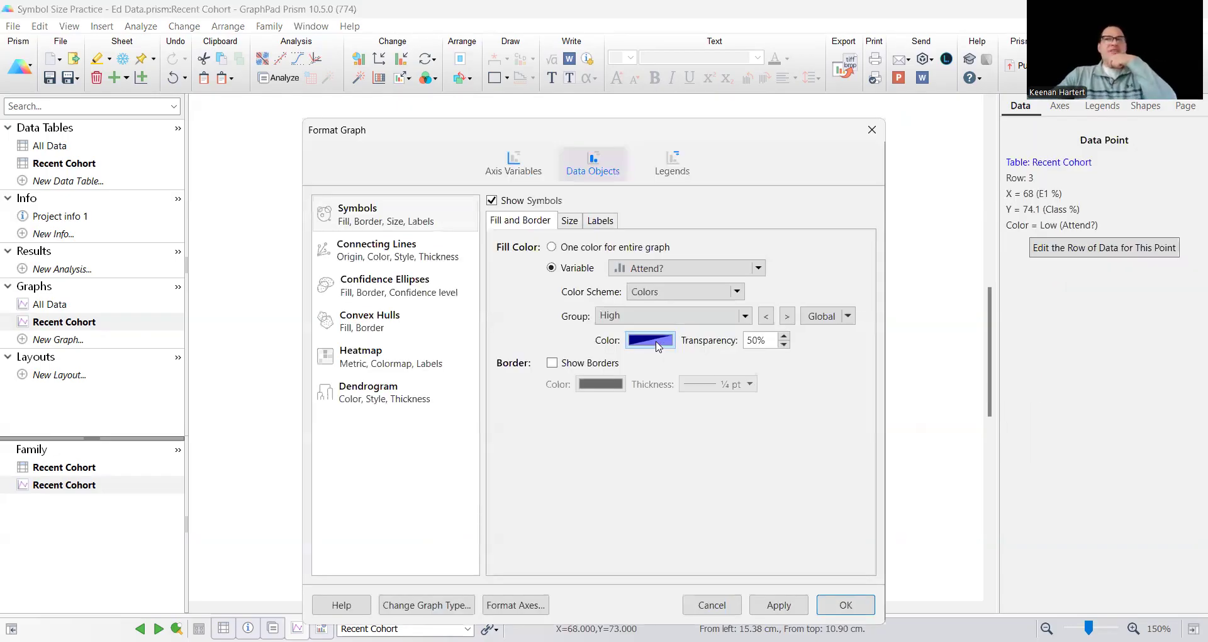
left_click(569, 221)
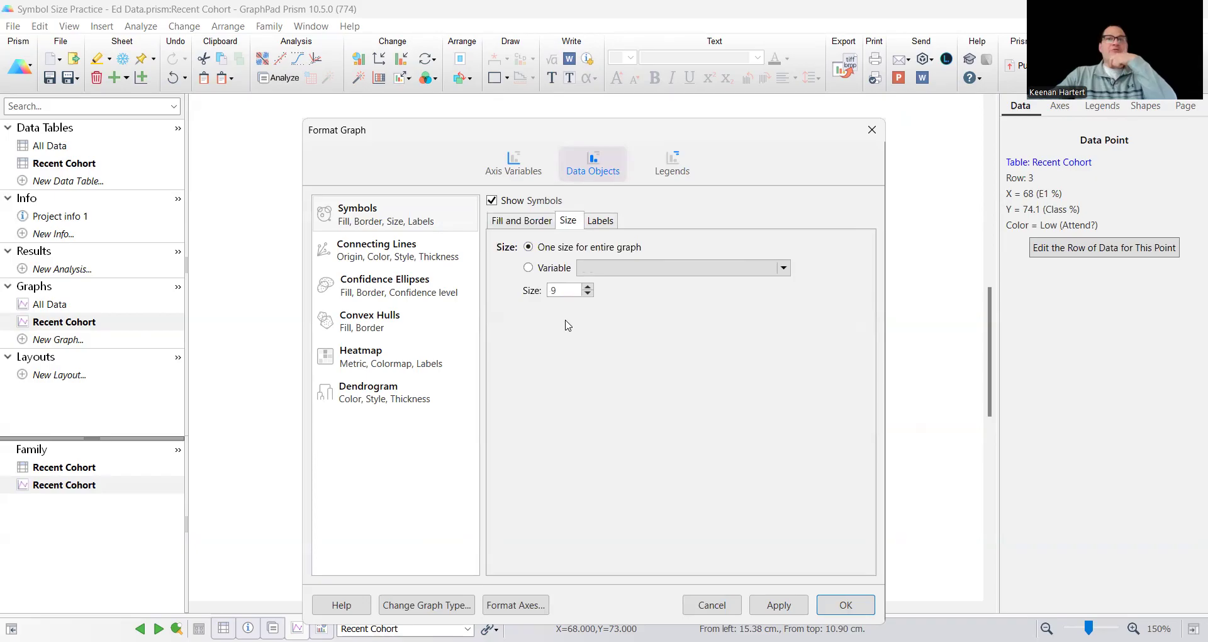
left_click(557, 271)
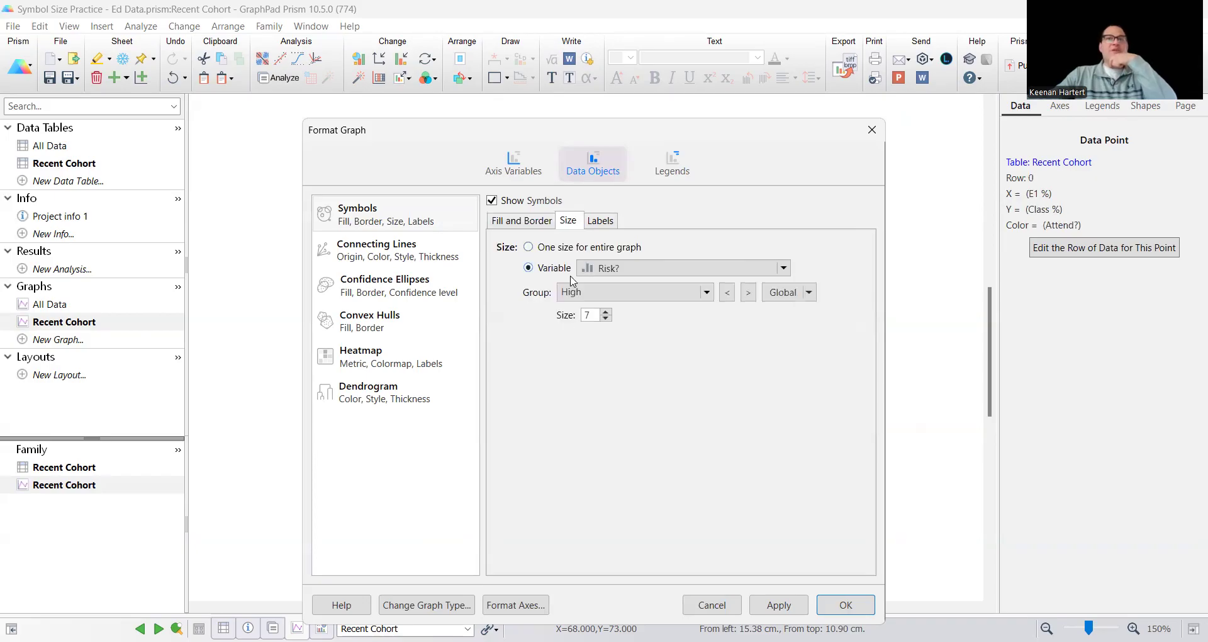
left_click_drag(739, 133, 512, 117)
left_click(458, 252)
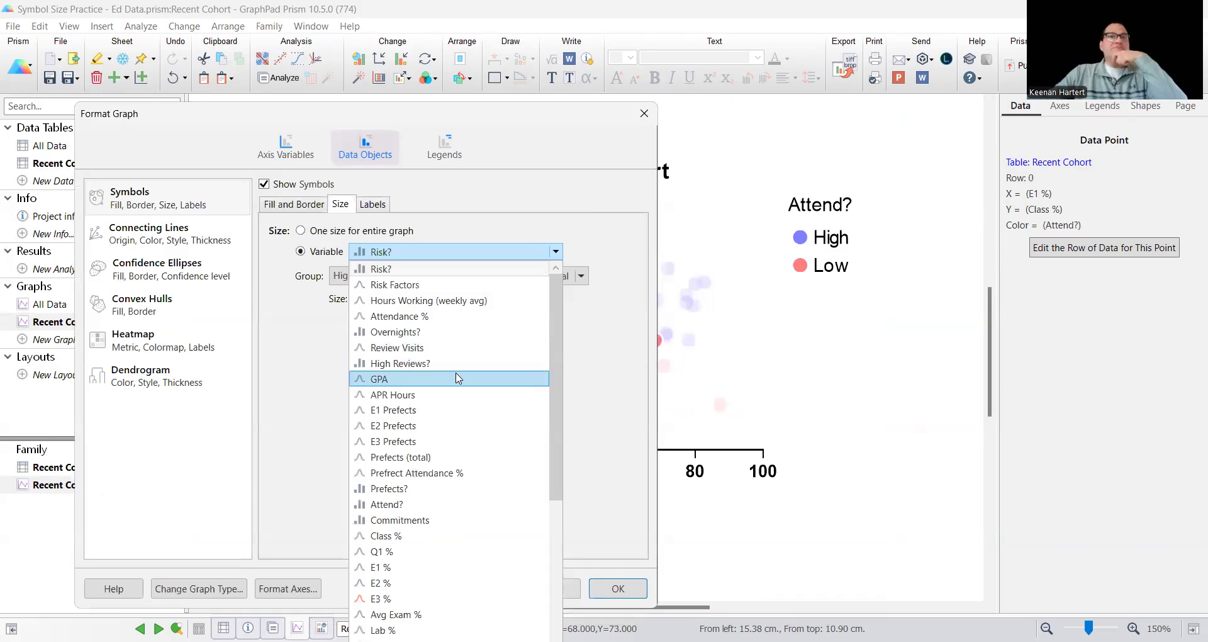
left_click(458, 378)
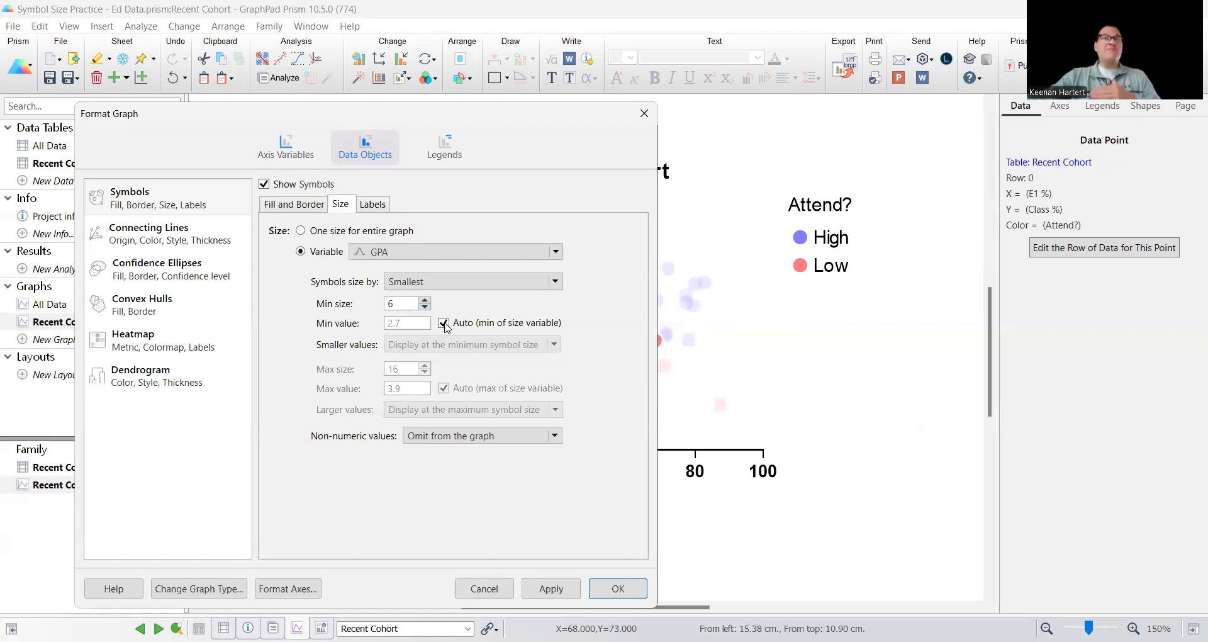
Size the GPA-scaled symbols by Smallest and Largest, with a minimum size of 4 and a maximum of 16, and apply it
left_click(436, 291)
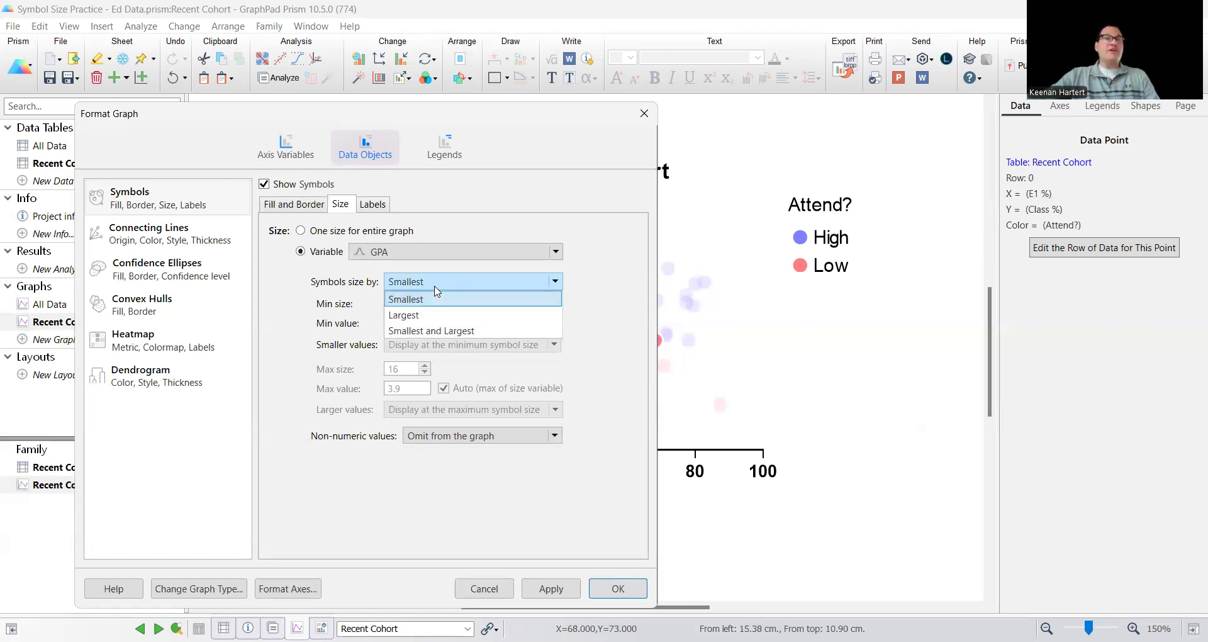
left_click(428, 332)
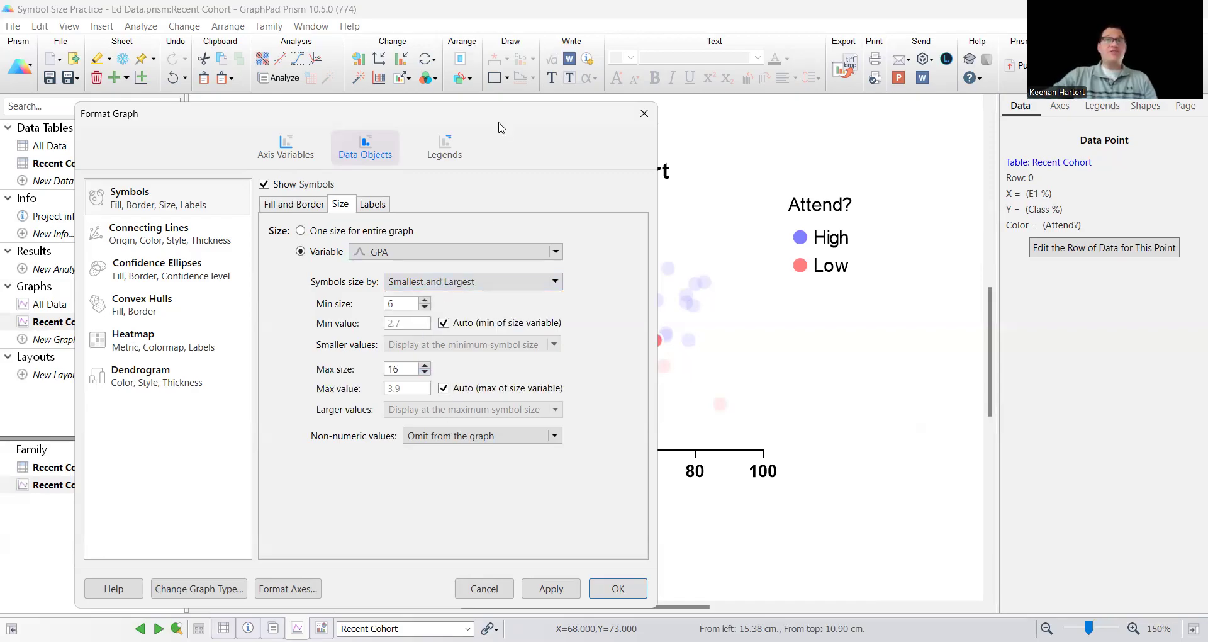
left_click_drag(528, 117, 332, 101)
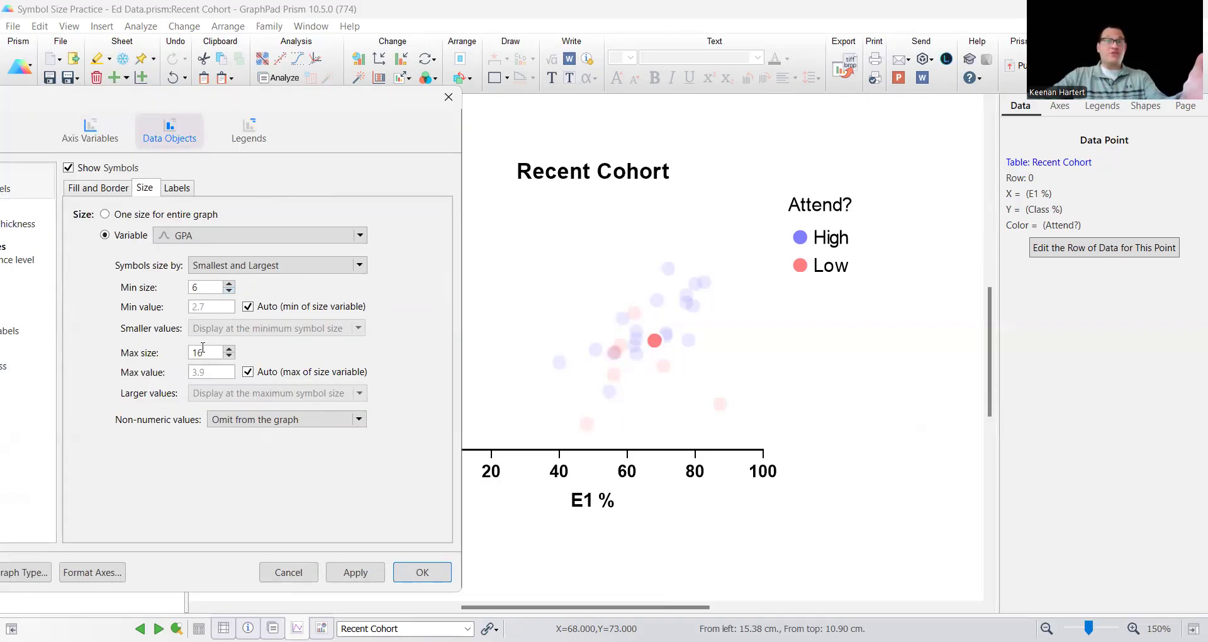
left_click(228, 290)
left_click(229, 291)
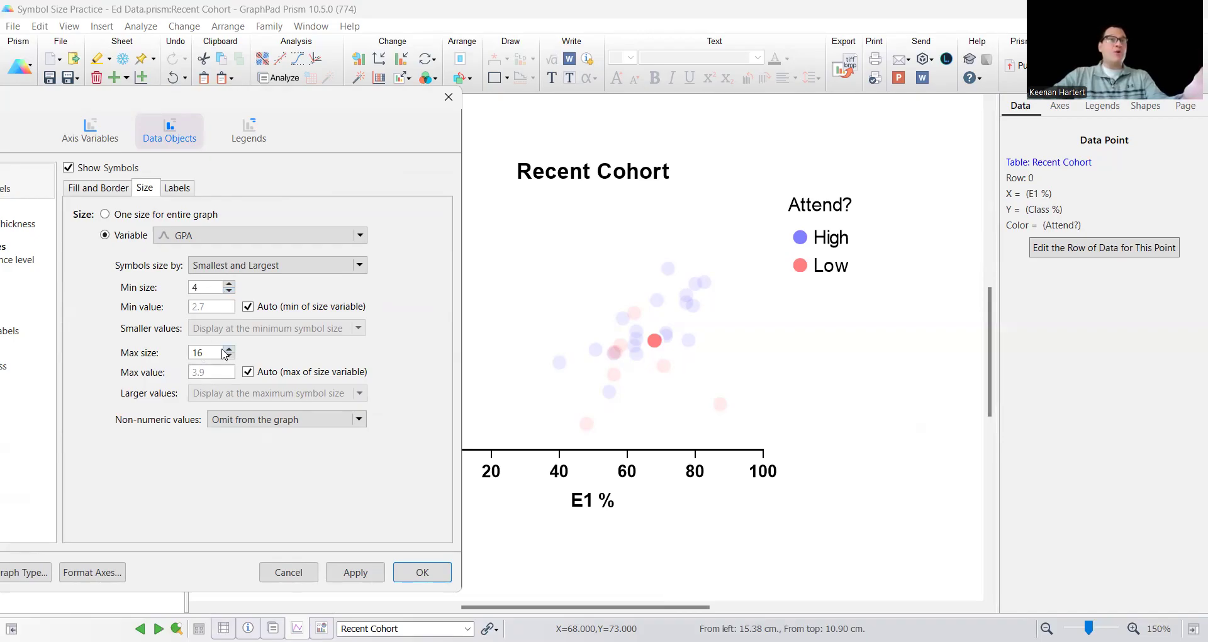
left_click(340, 574)
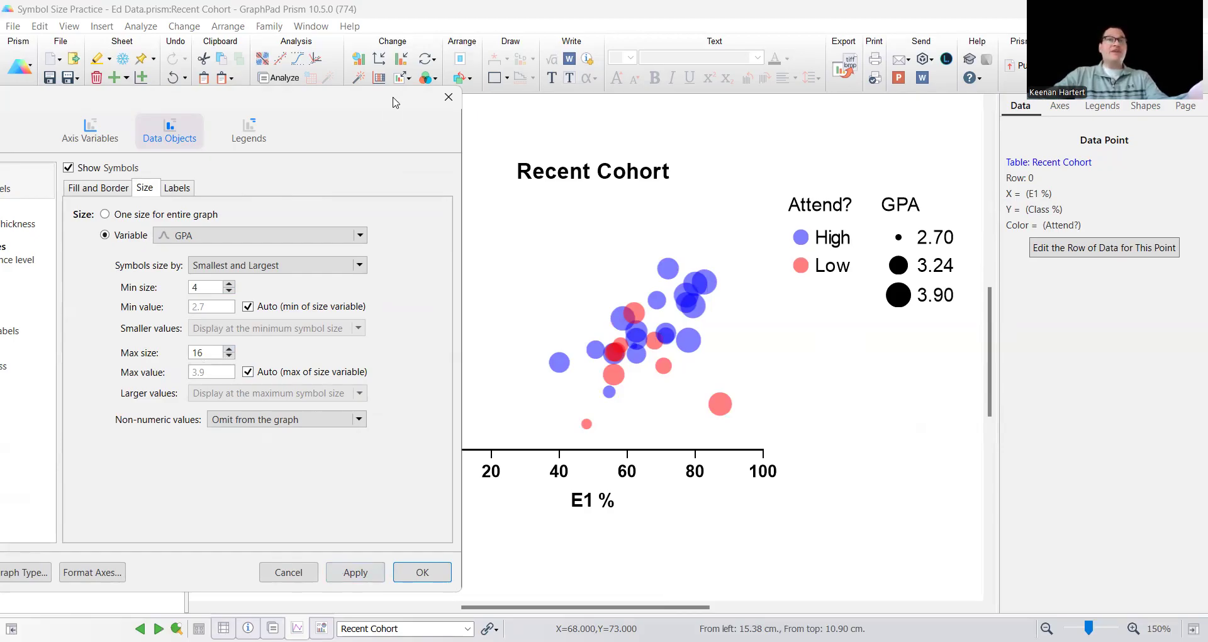
left_click(448, 96)
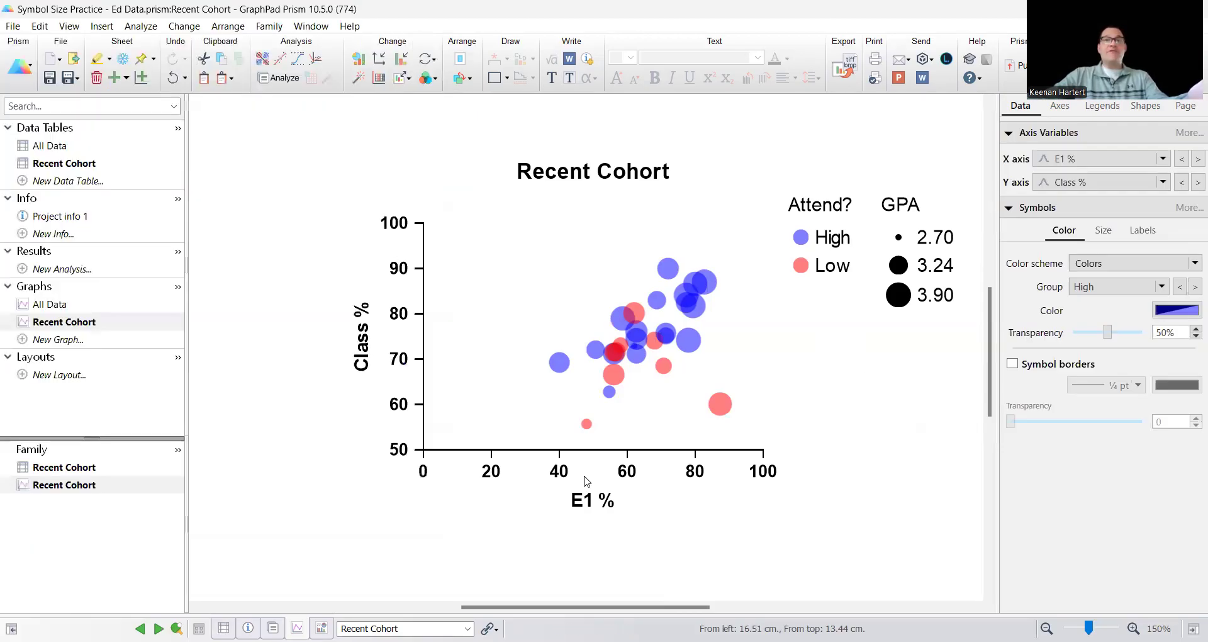
Turn off the automatic range of the X axis, set its minimum to 30, and add minor ticks
left_click(561, 477)
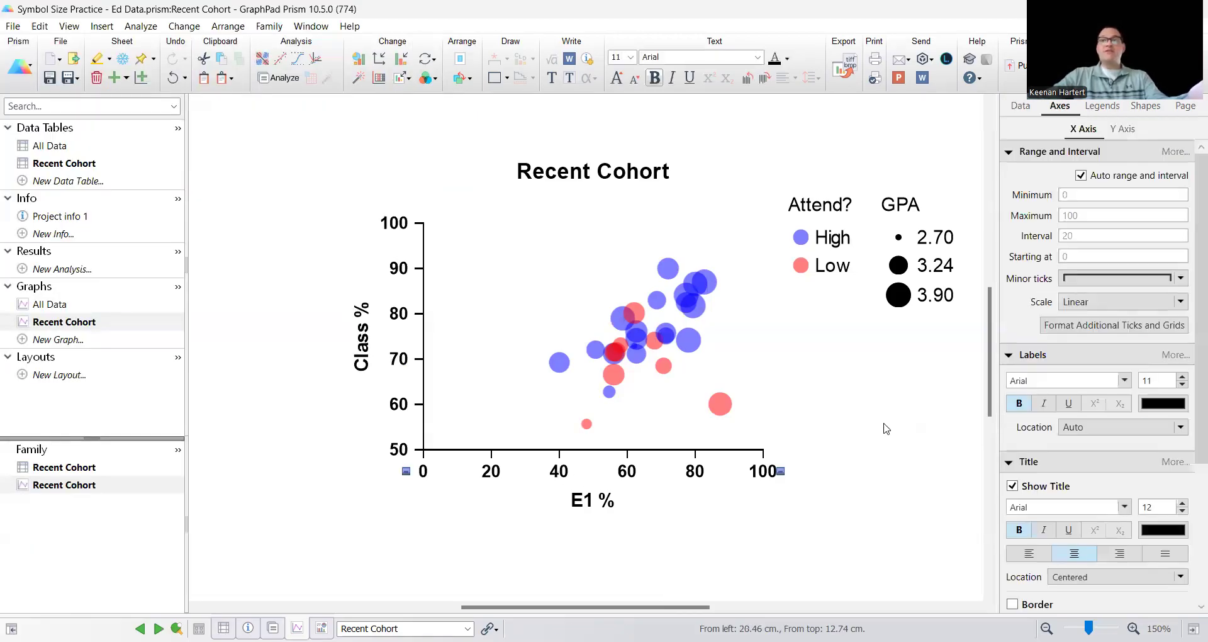
left_click(1081, 176)
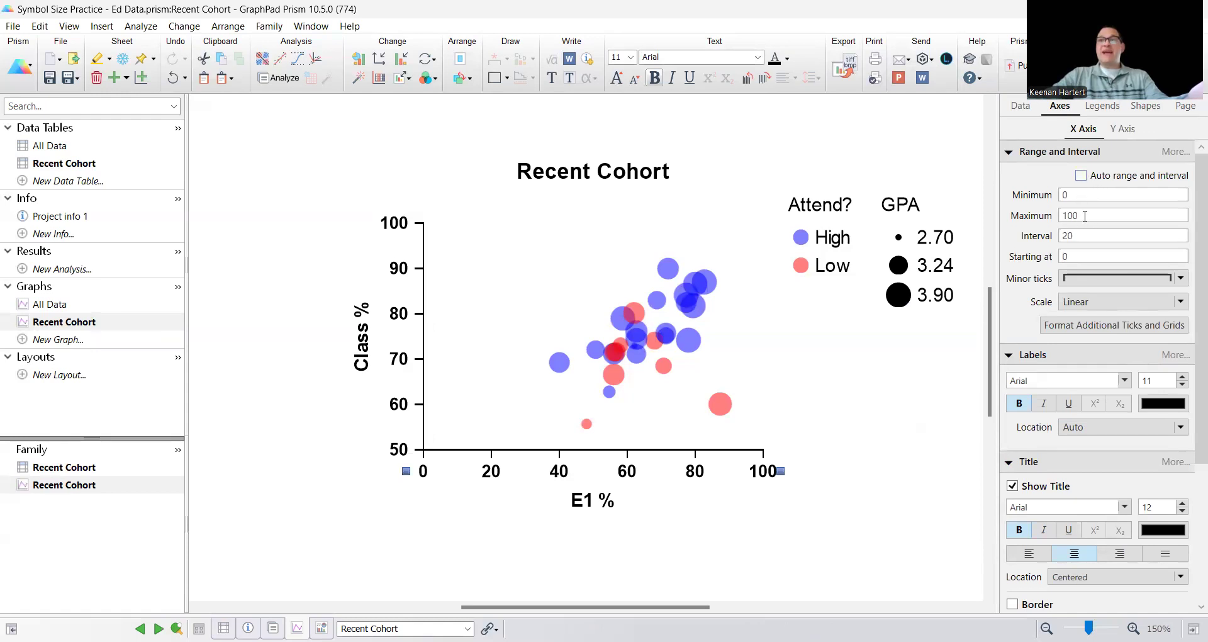
left_click_drag(1073, 190, 1052, 196)
type("30")
left_click(1089, 279)
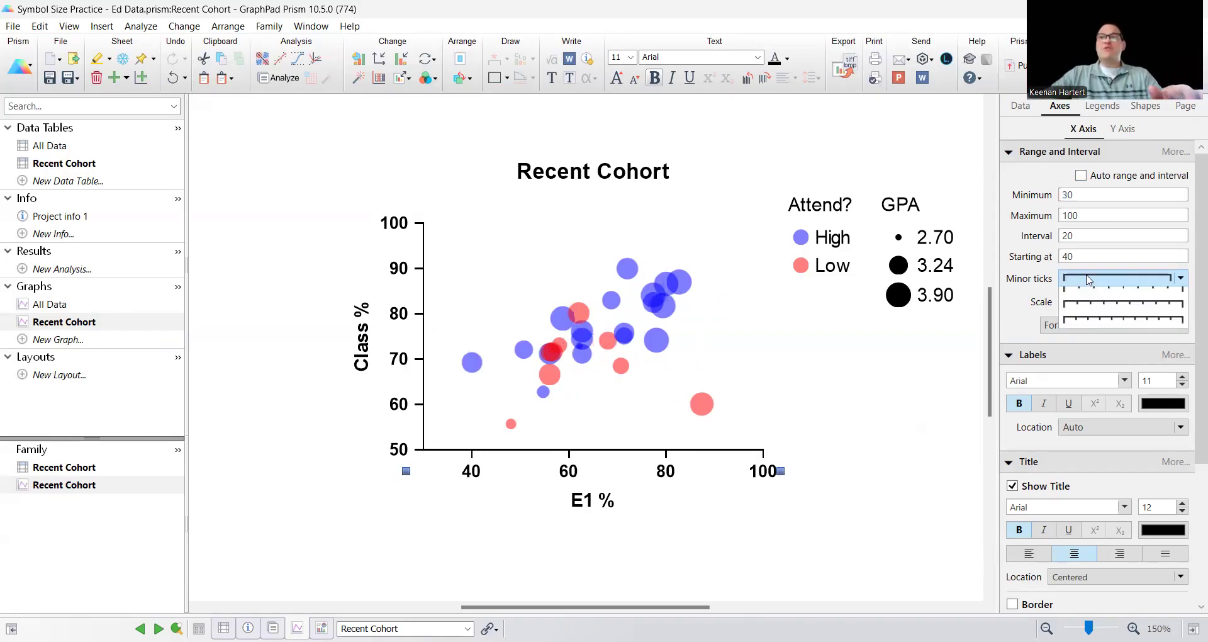
left_click(1120, 288)
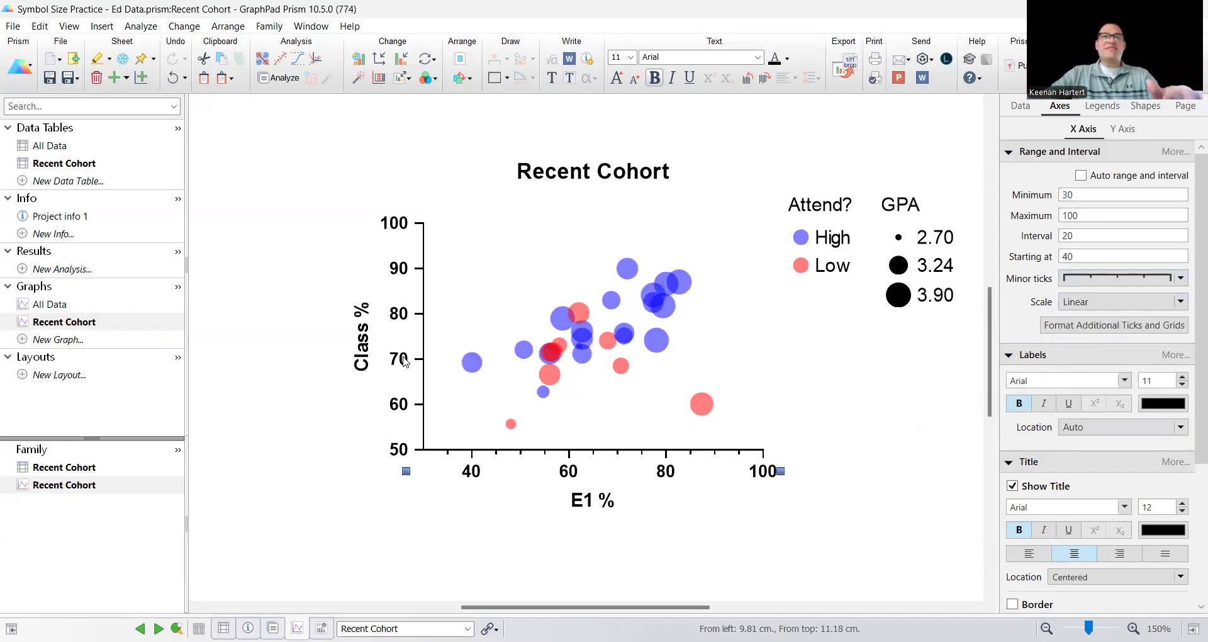
left_click(917, 406)
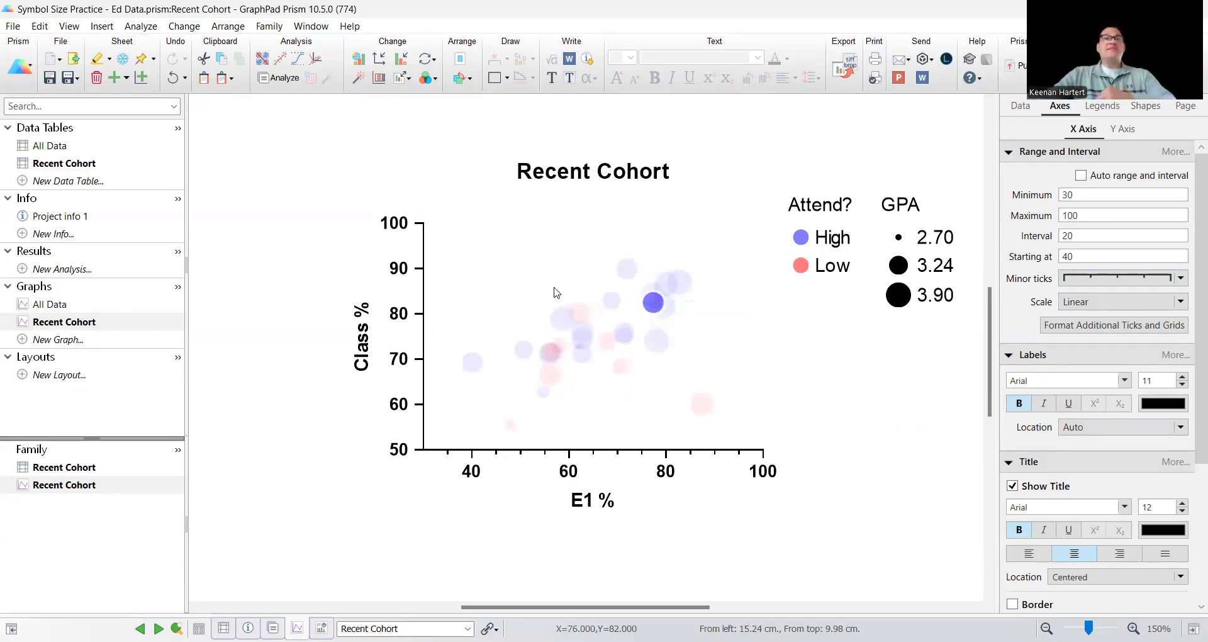
Change the variable that controls the graph's symbol size to Prefects?
double_click(598, 322)
left_click(616, 269)
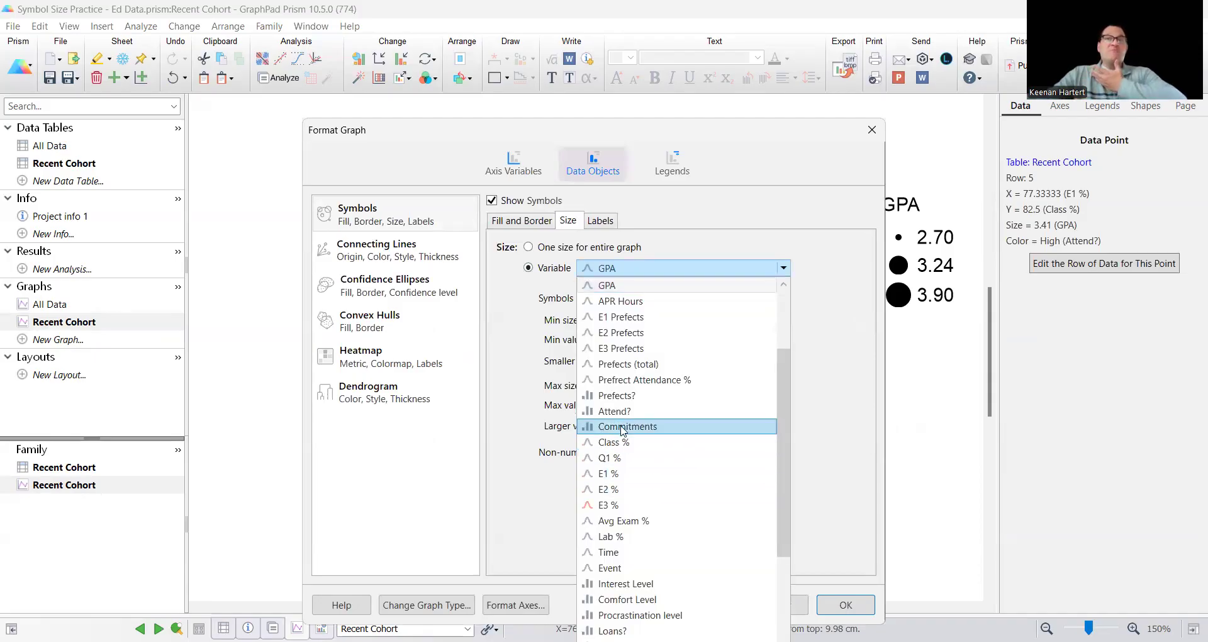
left_click(634, 396)
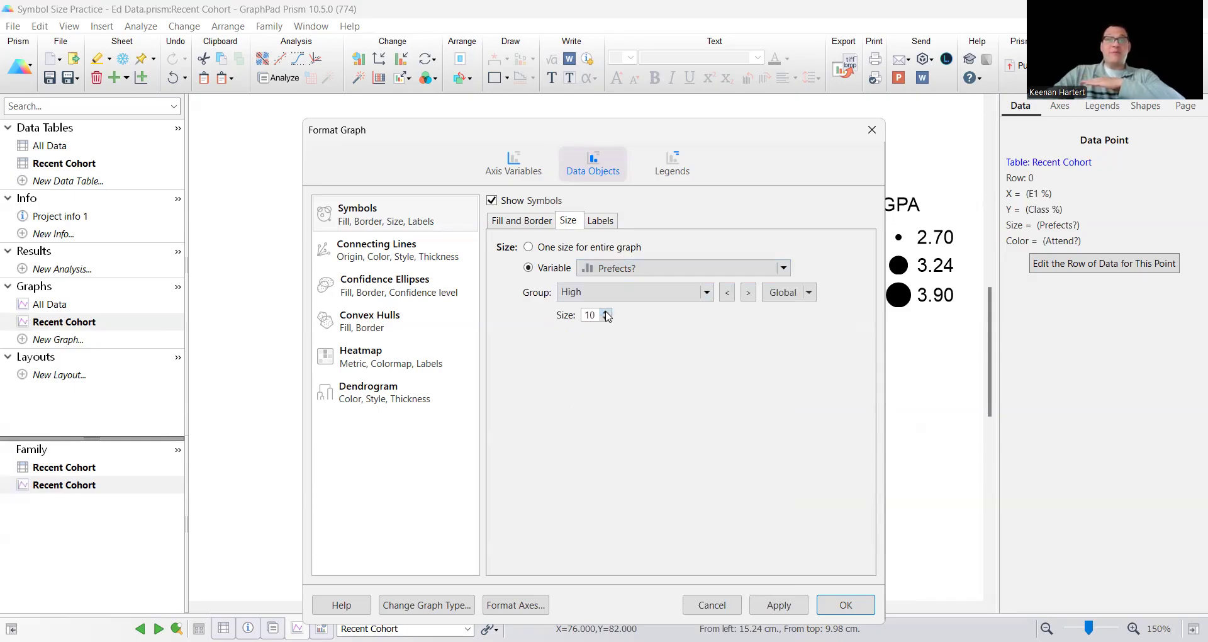
Set the symbol size of the Low Prefects? group to 3 and apply the formatting to the graph
left_click(749, 292)
left_click(606, 319)
left_click(607, 318)
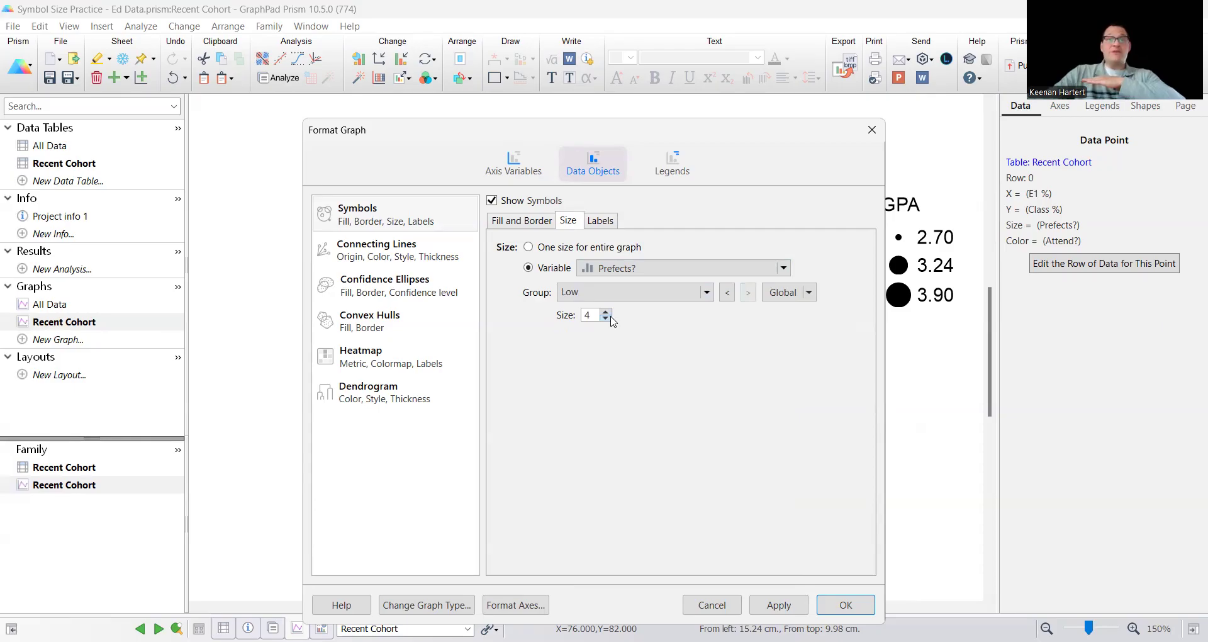
left_click(671, 160)
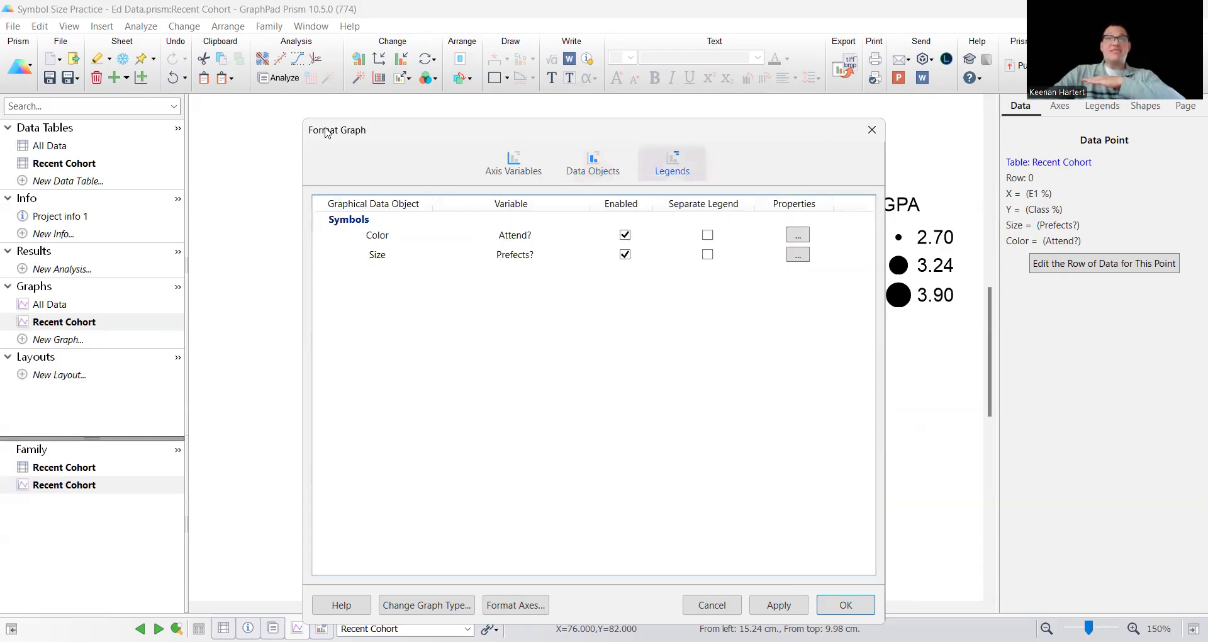
left_click(606, 166)
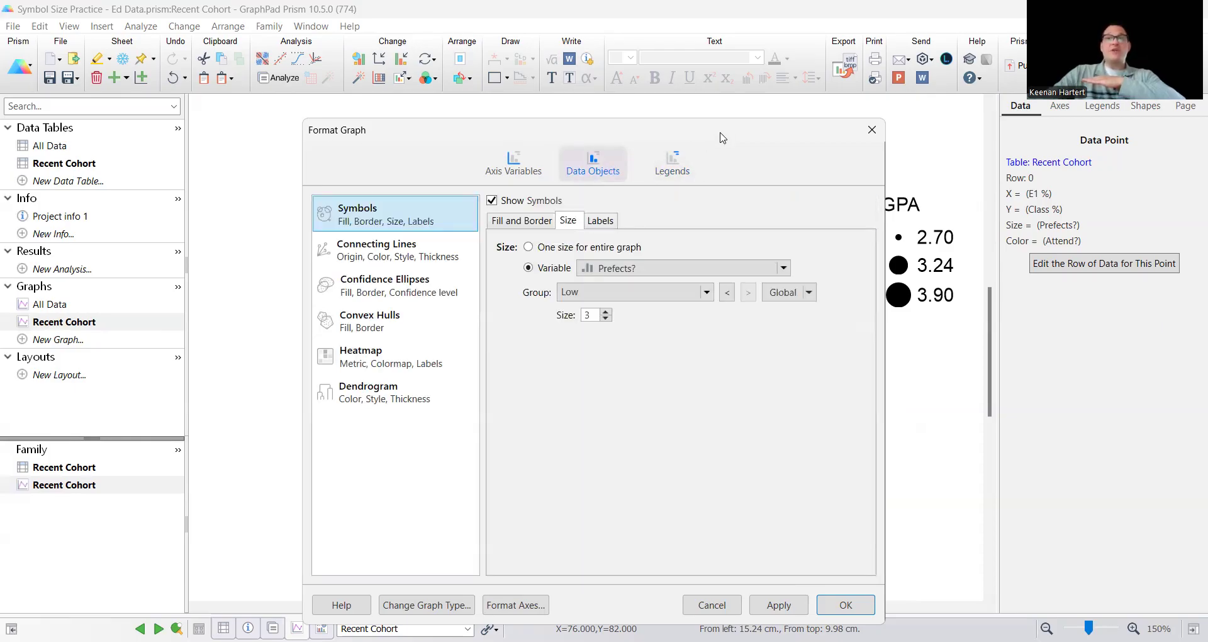
left_click_drag(722, 137, 222, 82)
left_click(277, 550)
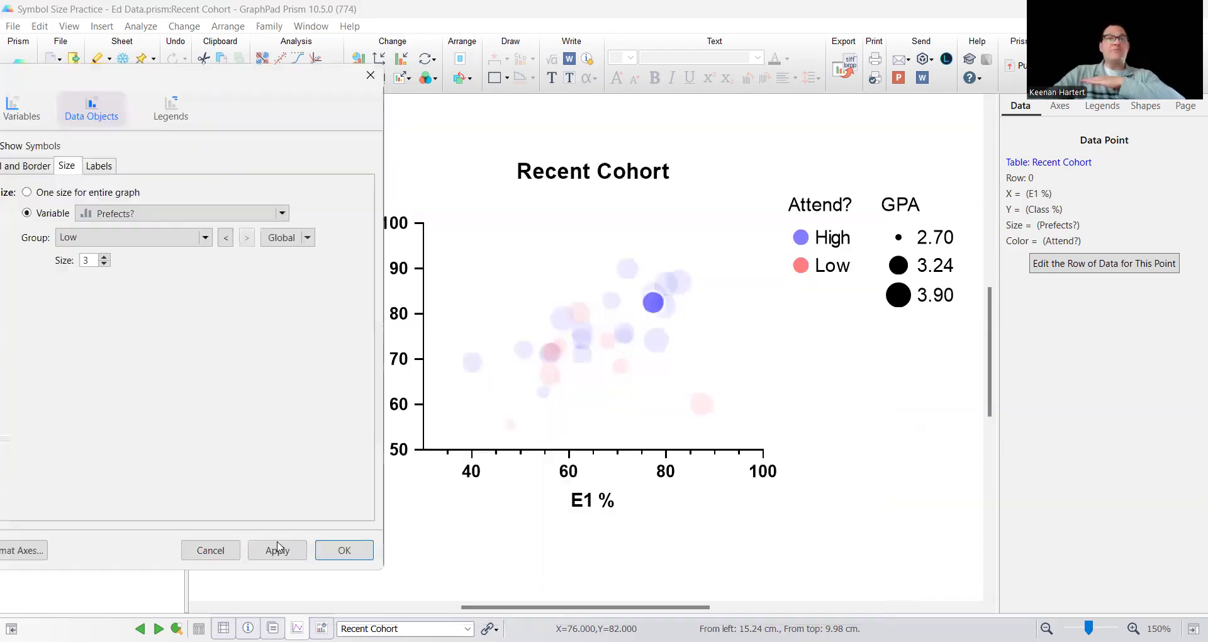
left_click(339, 551)
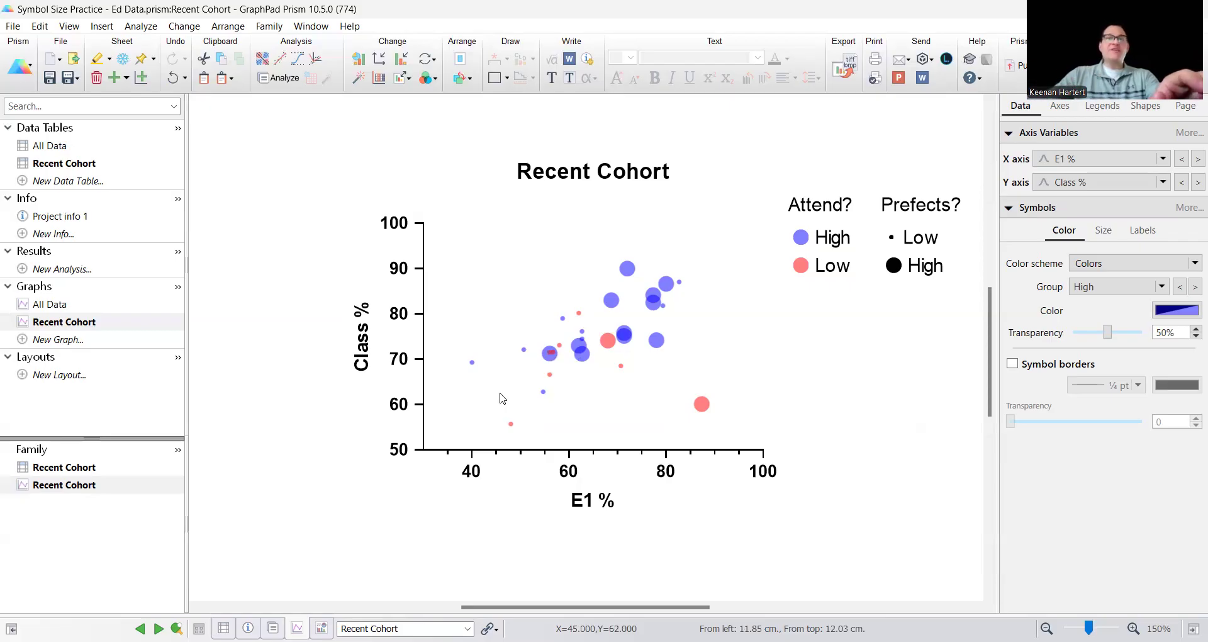
Change the graph's X axis variable to Employment Stress? and apply the change
double_click(583, 357)
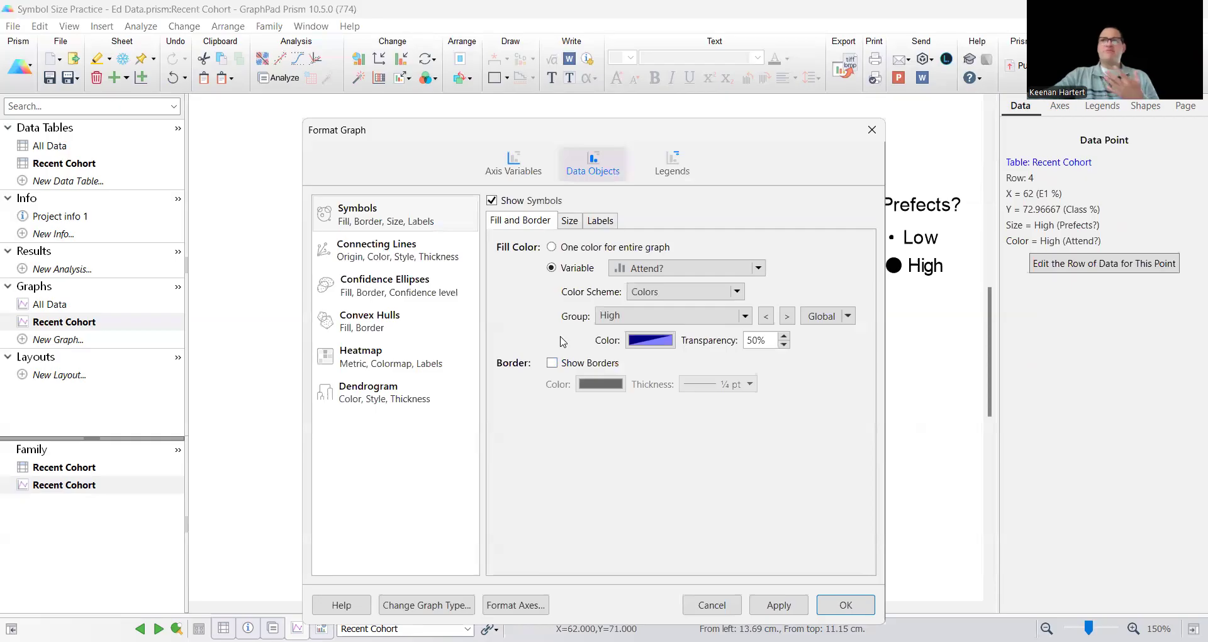
left_click(510, 168)
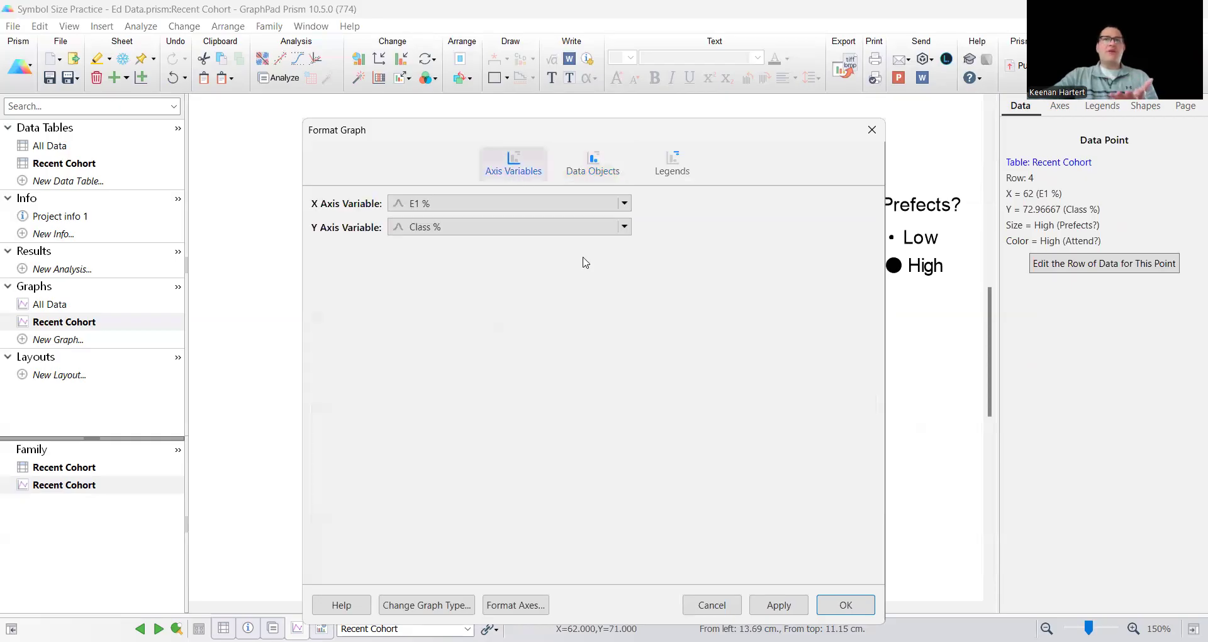
left_click(482, 205)
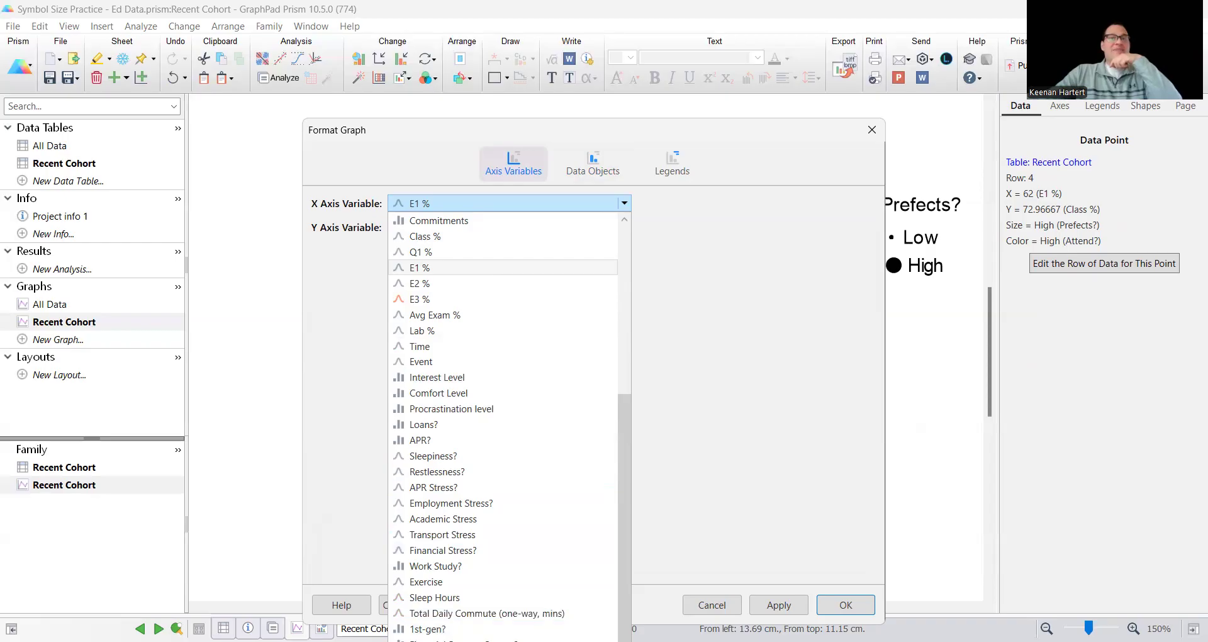
scroll(494, 500, "up", 6)
scroll(494, 500, "down", 6)
scroll(494, 500, "up", 5)
scroll(491, 500, "down", 3)
scroll(468, 534, "down", 1)
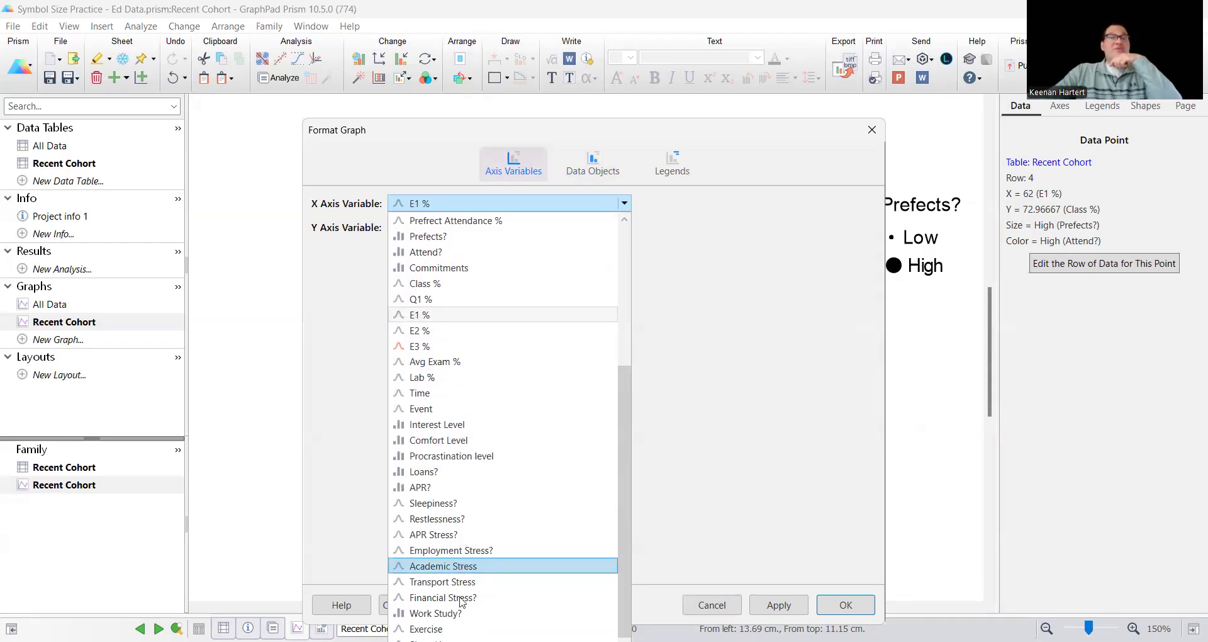
left_click(466, 552)
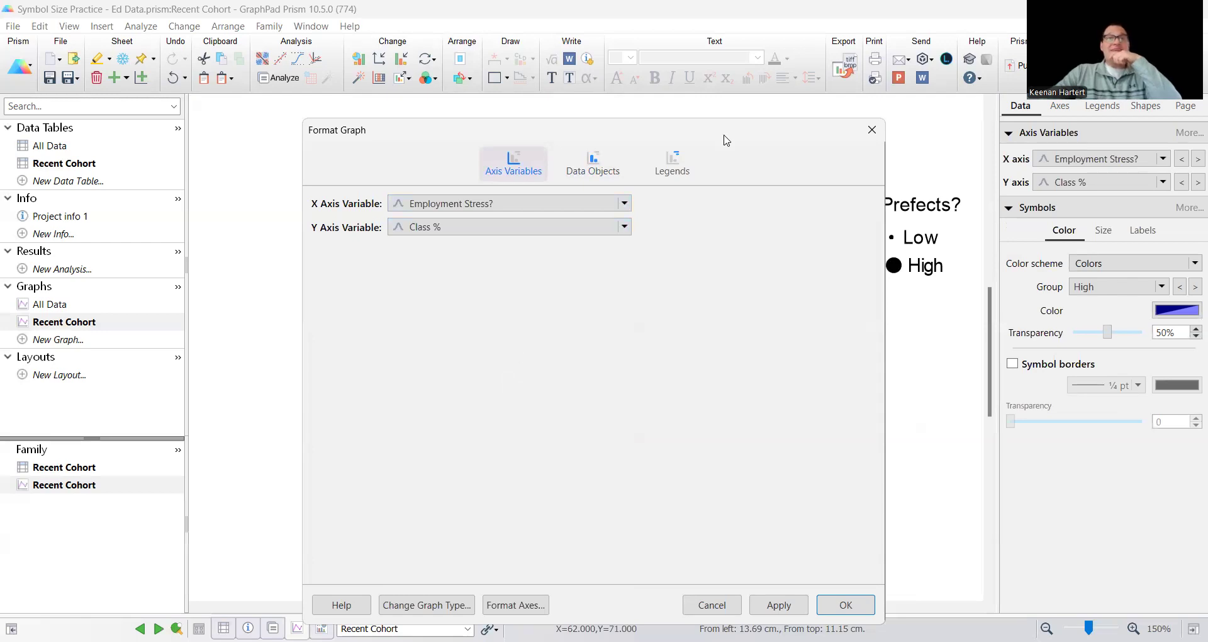
left_click_drag(726, 140, 377, 115)
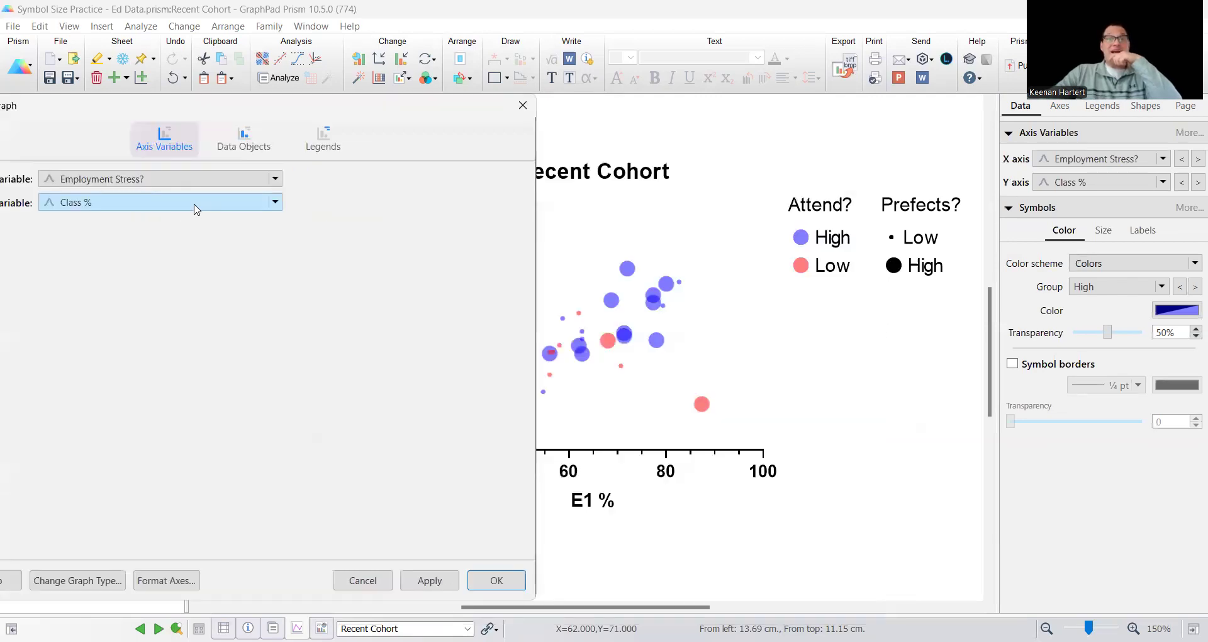
left_click(253, 147)
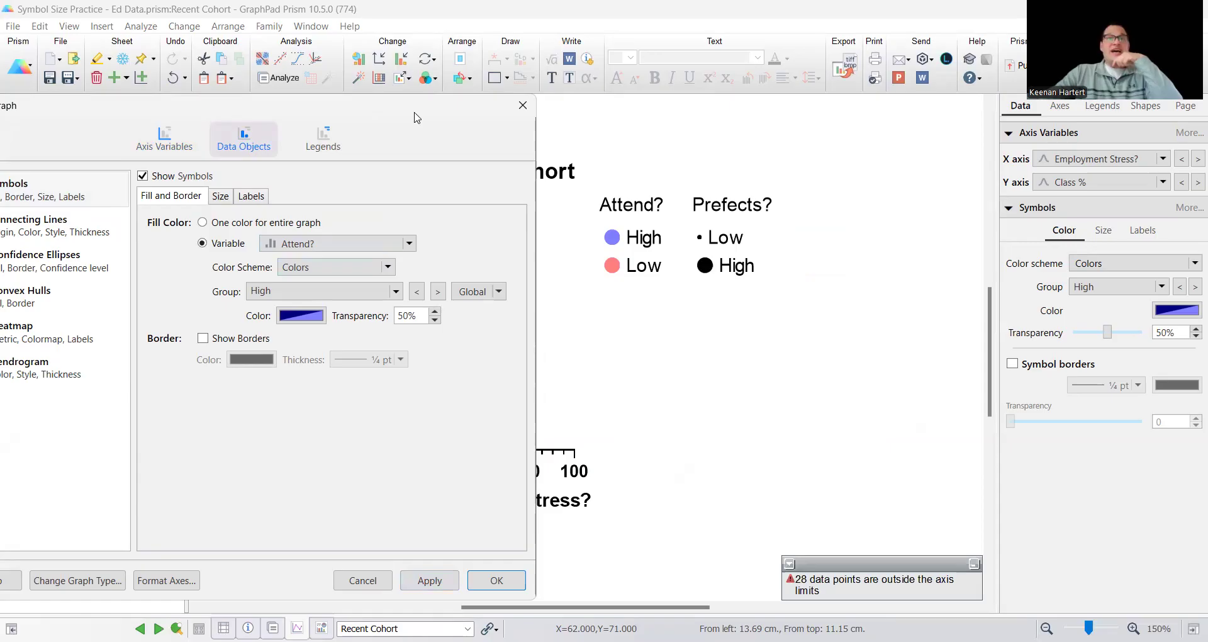
left_click_drag(413, 113, 443, 98)
left_click(628, 453)
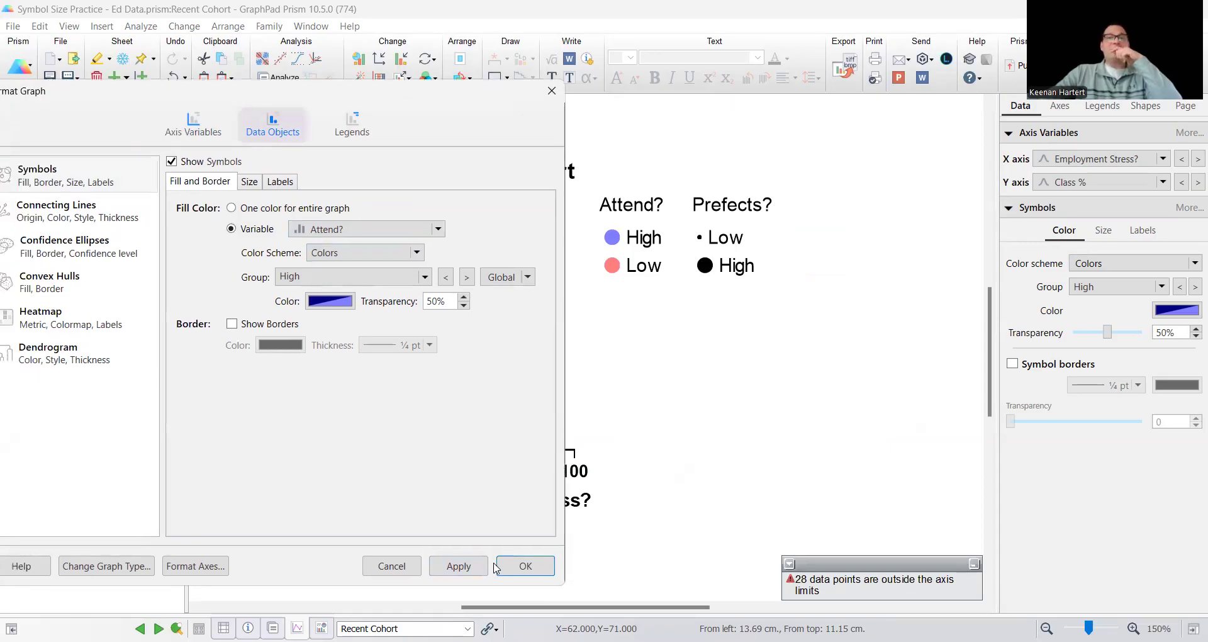
left_click(524, 564)
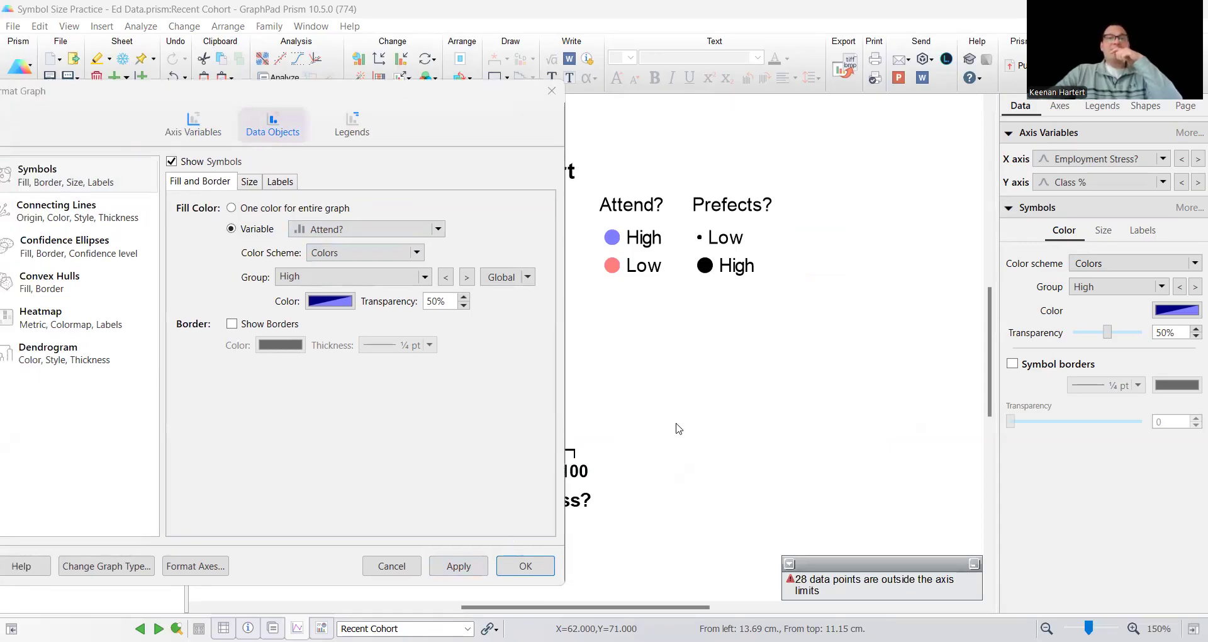
Restore the automatic range and interval of the X axis and stretch the axis to about twice its length
left_click(576, 471)
left_click(1083, 177)
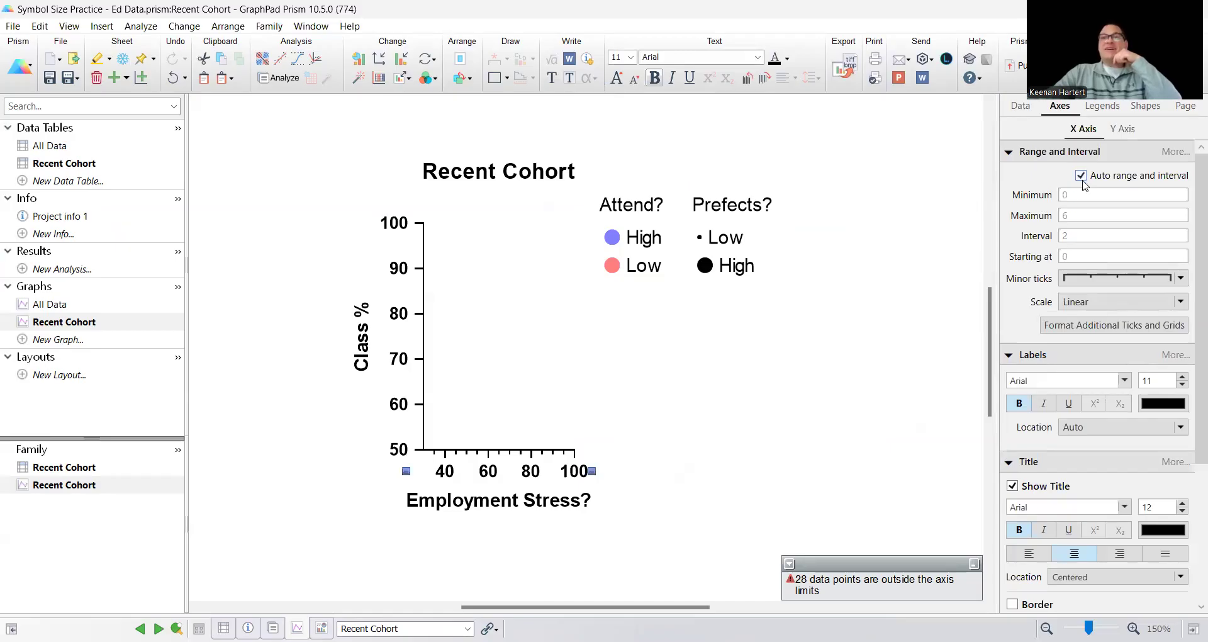
left_click(813, 352)
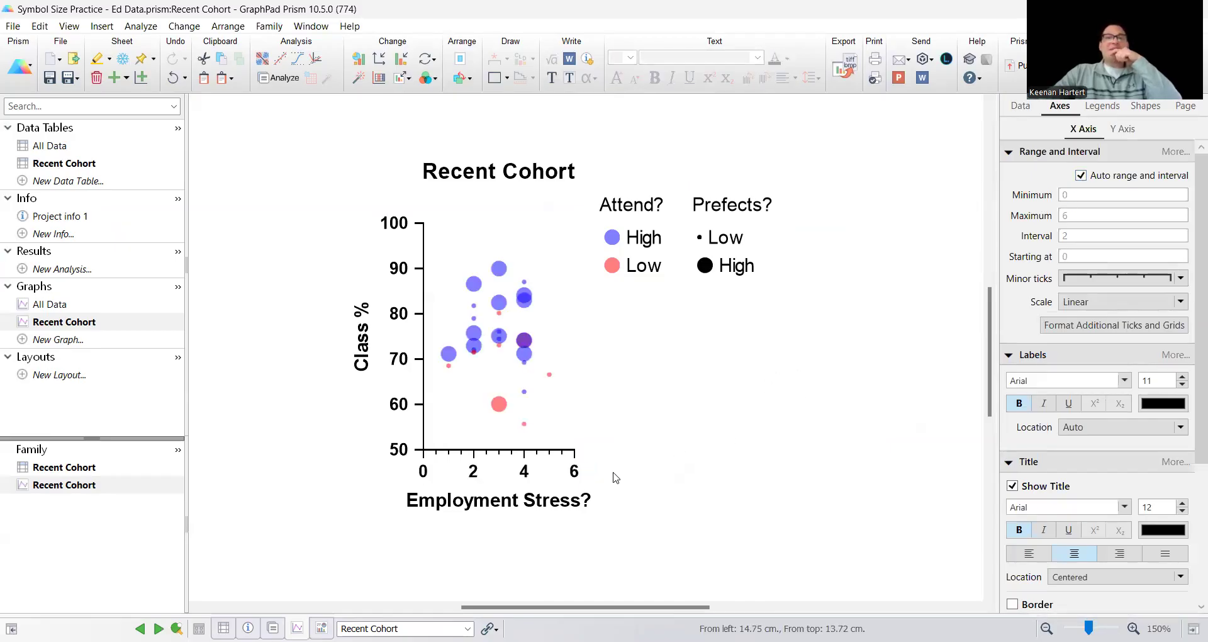
left_click(576, 450)
left_click_drag(576, 450, 756, 449)
left_click(959, 414)
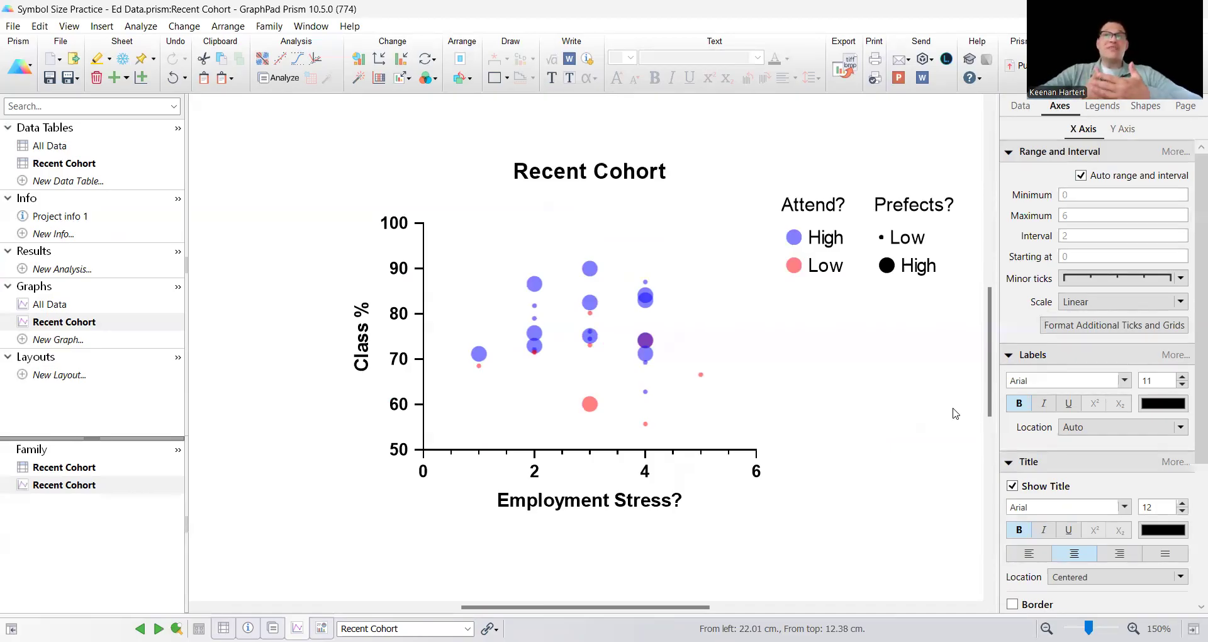
Switch the X axis to a manual range with a maximum of 5 and an interval of 1, and remove its minor ticks
left_click(646, 469)
left_click(1080, 176)
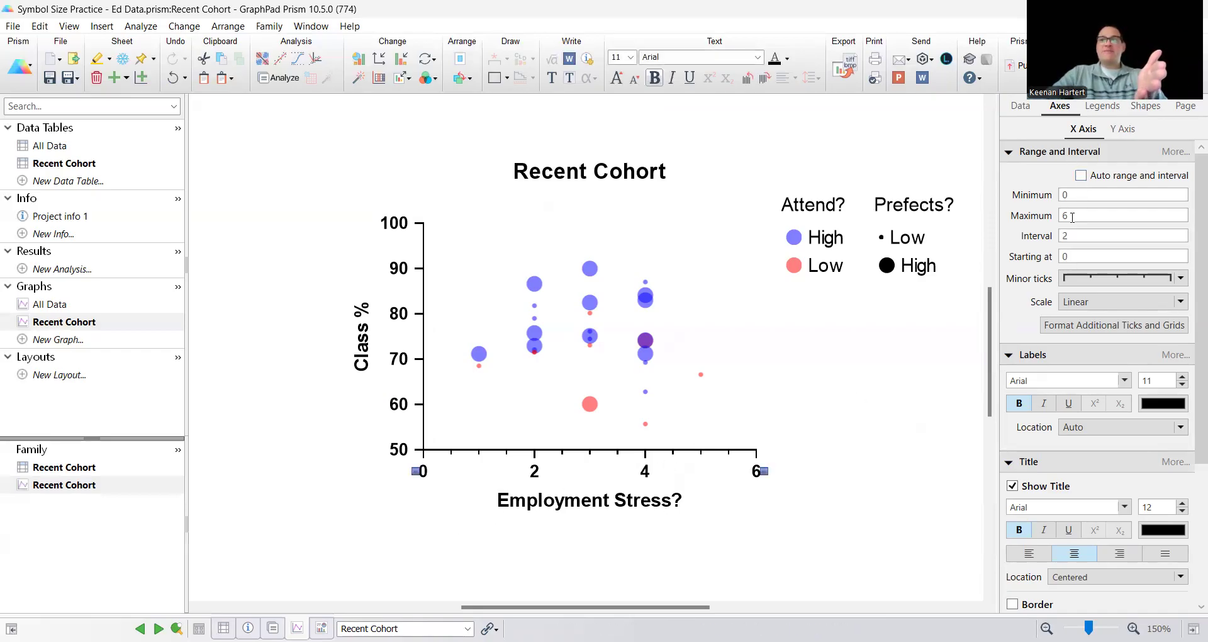
type("1")
double_click(1064, 215)
type("5")
left_click(1106, 281)
left_click(1098, 296)
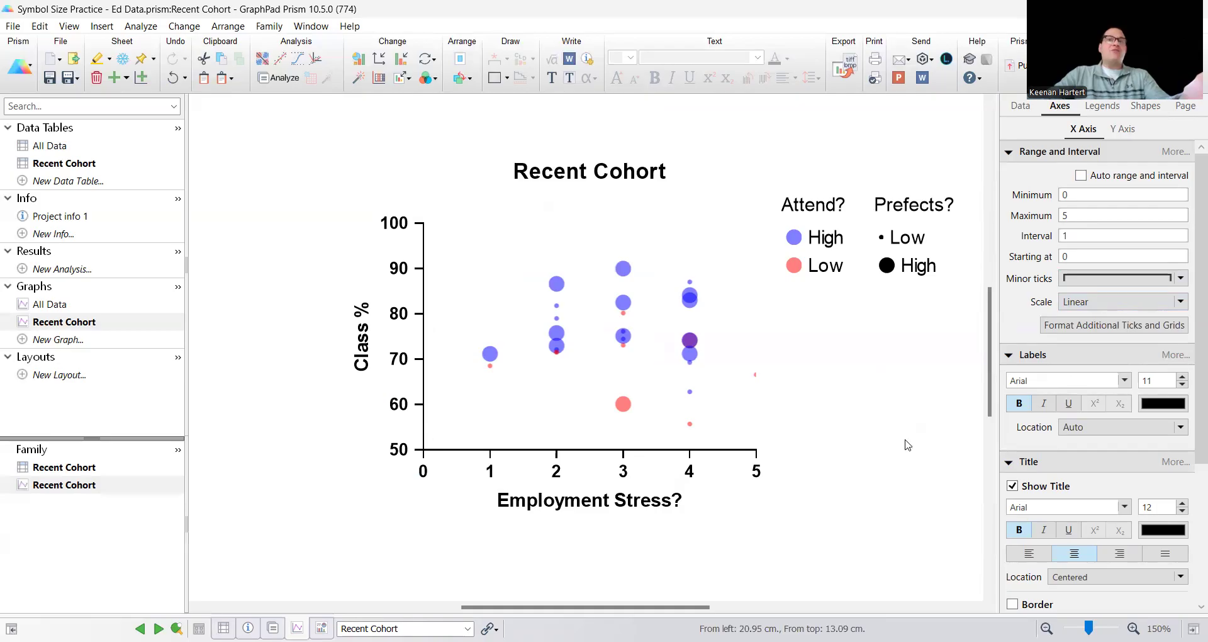
Extend the X axis maximum to 5.5
left_click(756, 450)
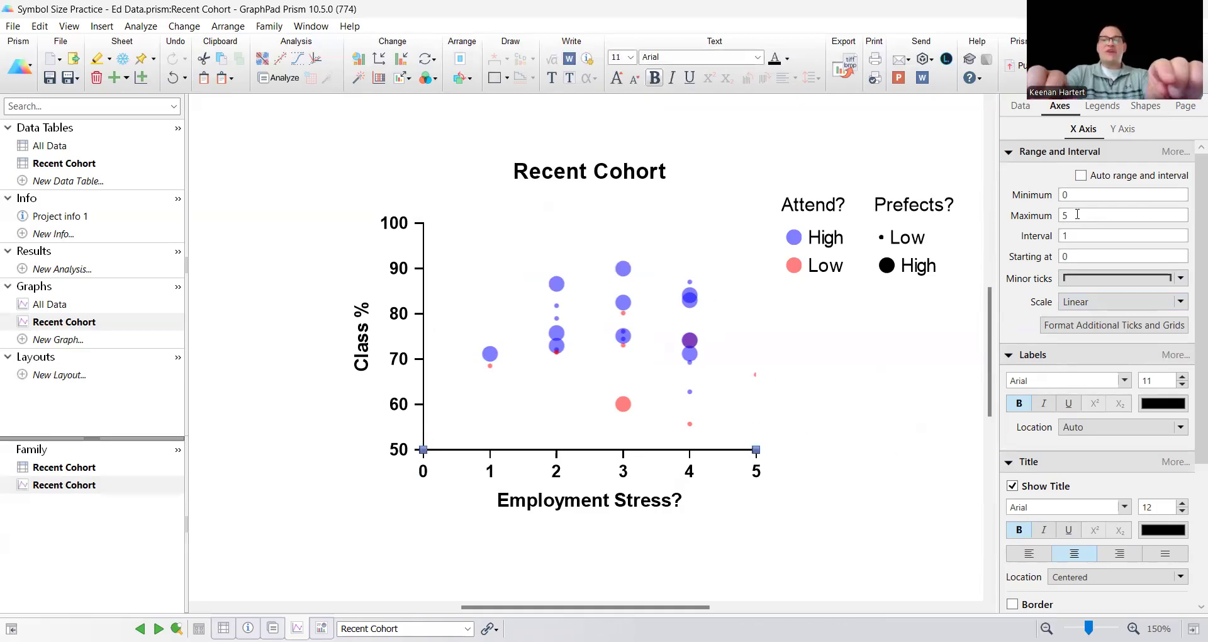
type("5")
key("Return")
left_click(870, 412)
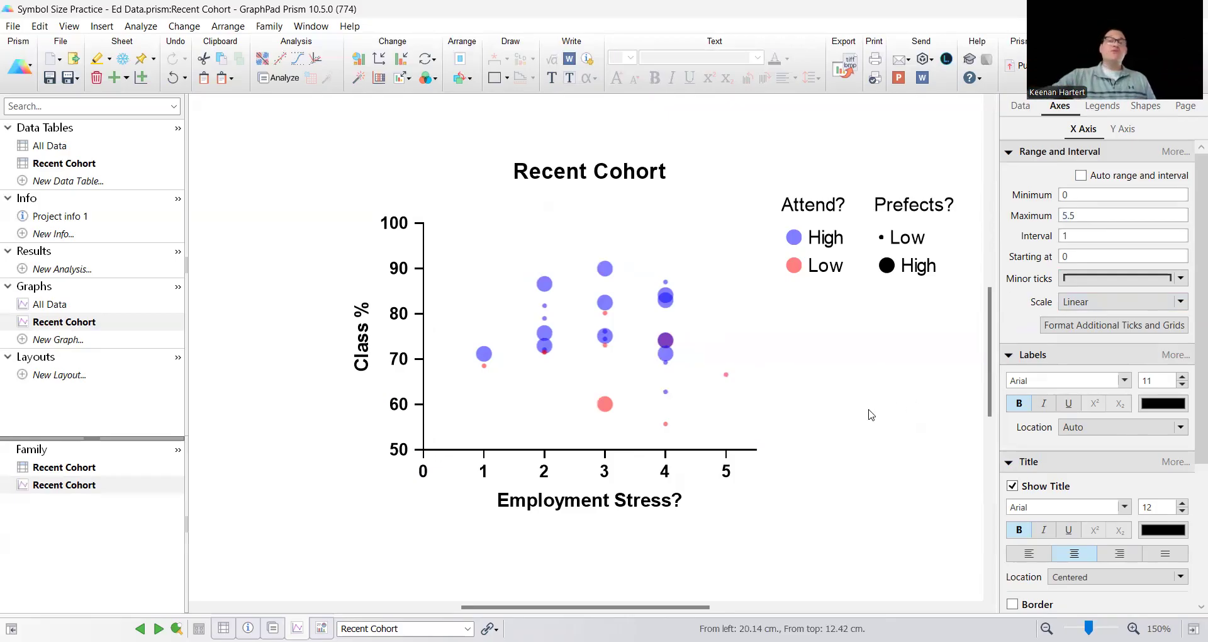
Size the graph's symbols by Avg Exam %, with a minimum symbol size of 3, and apply the change
left_click(665, 355)
double_click(665, 354)
left_click(569, 224)
left_click(628, 271)
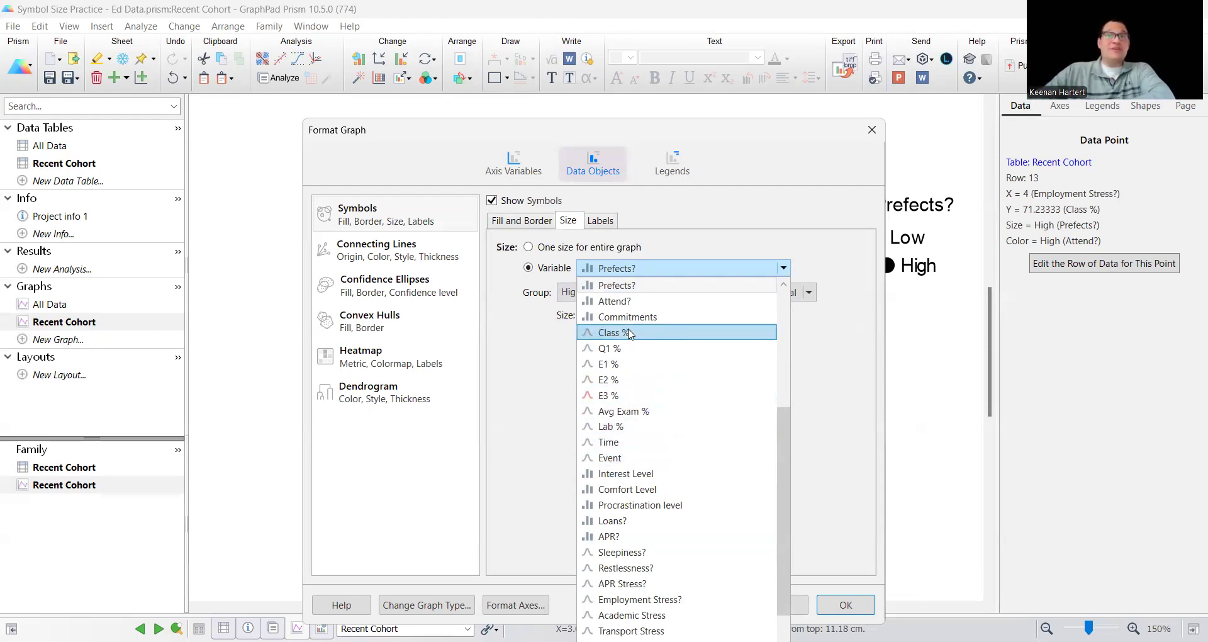
left_click(634, 411)
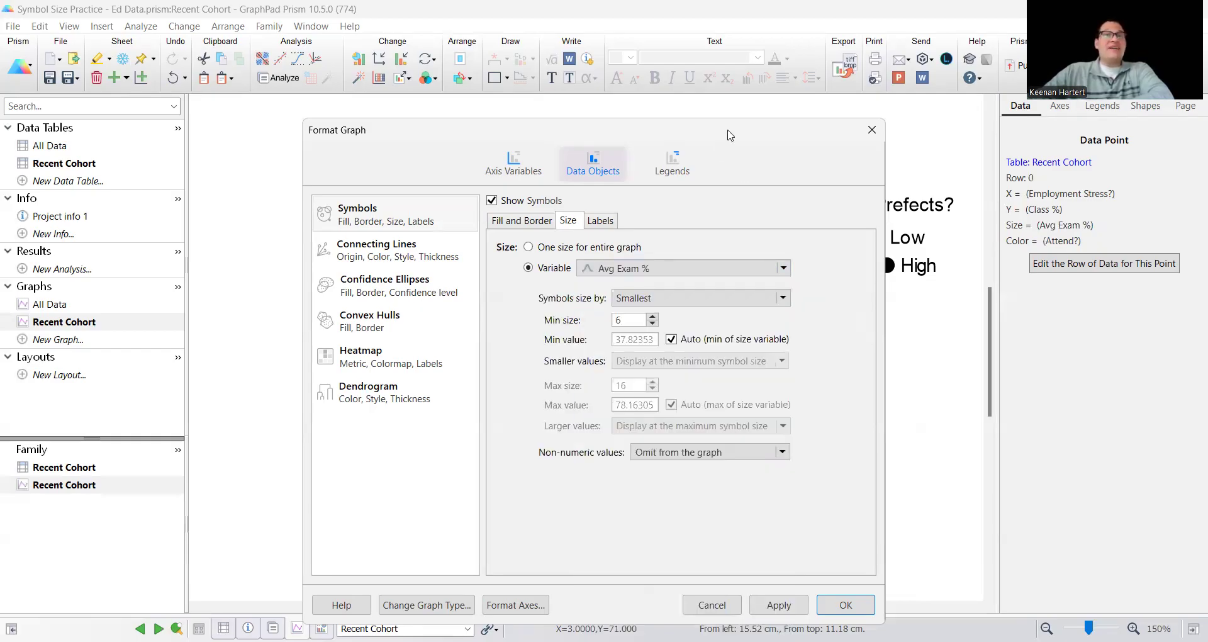
left_click_drag(729, 135, 398, 81)
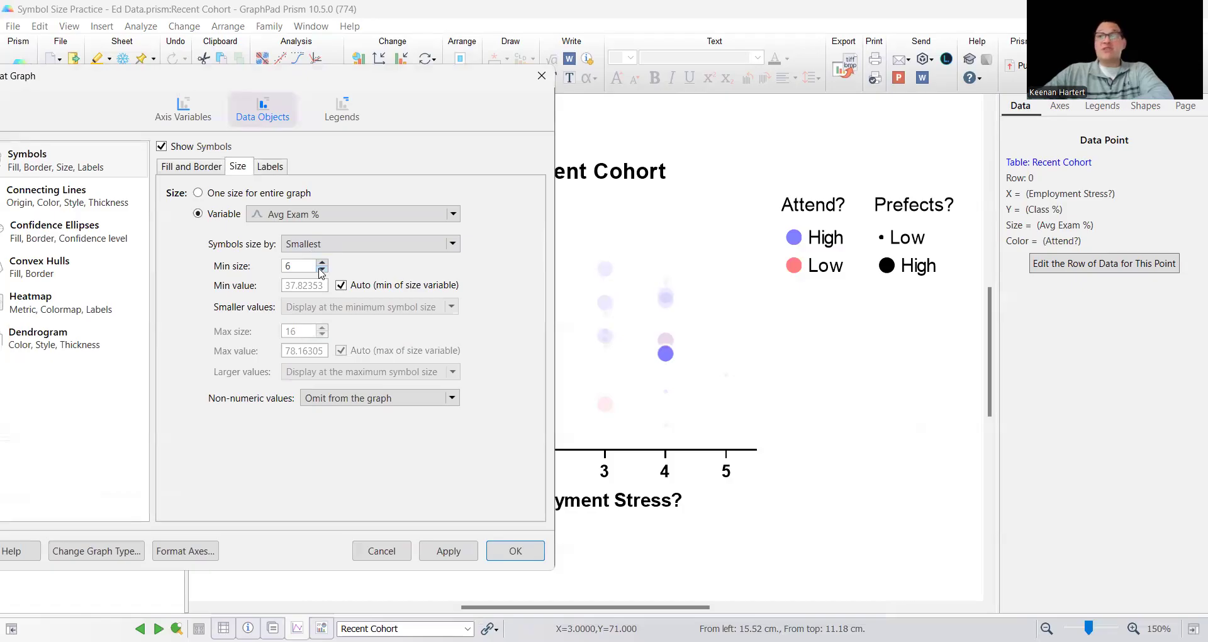
left_click(448, 551)
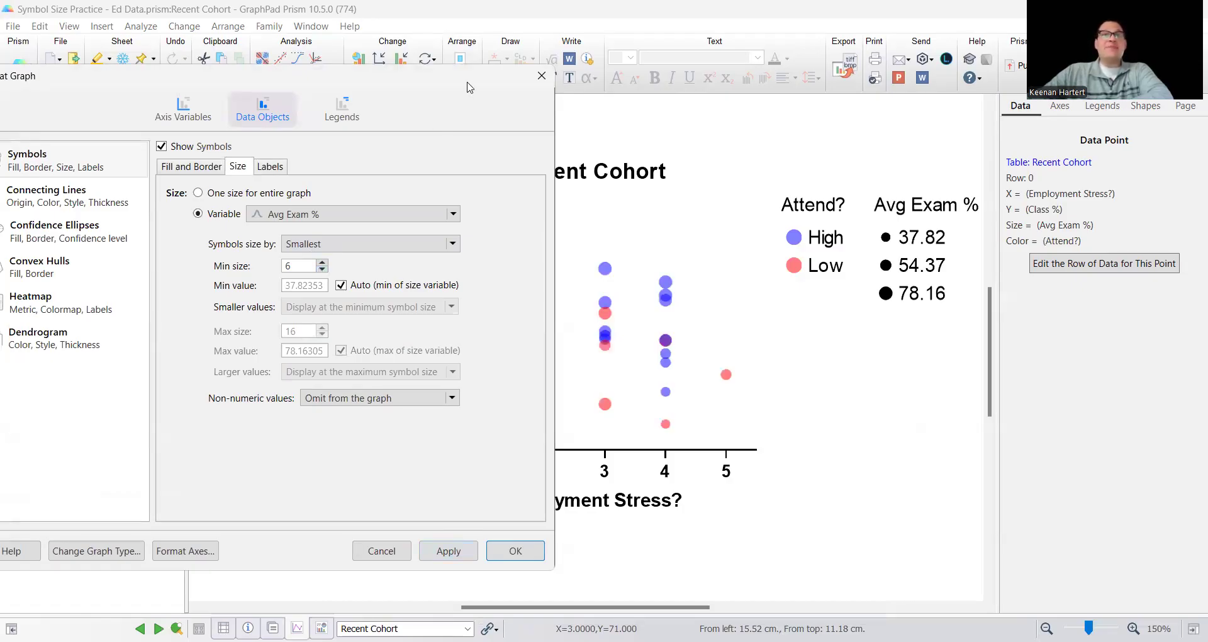
left_click_drag(469, 87, 336, 72)
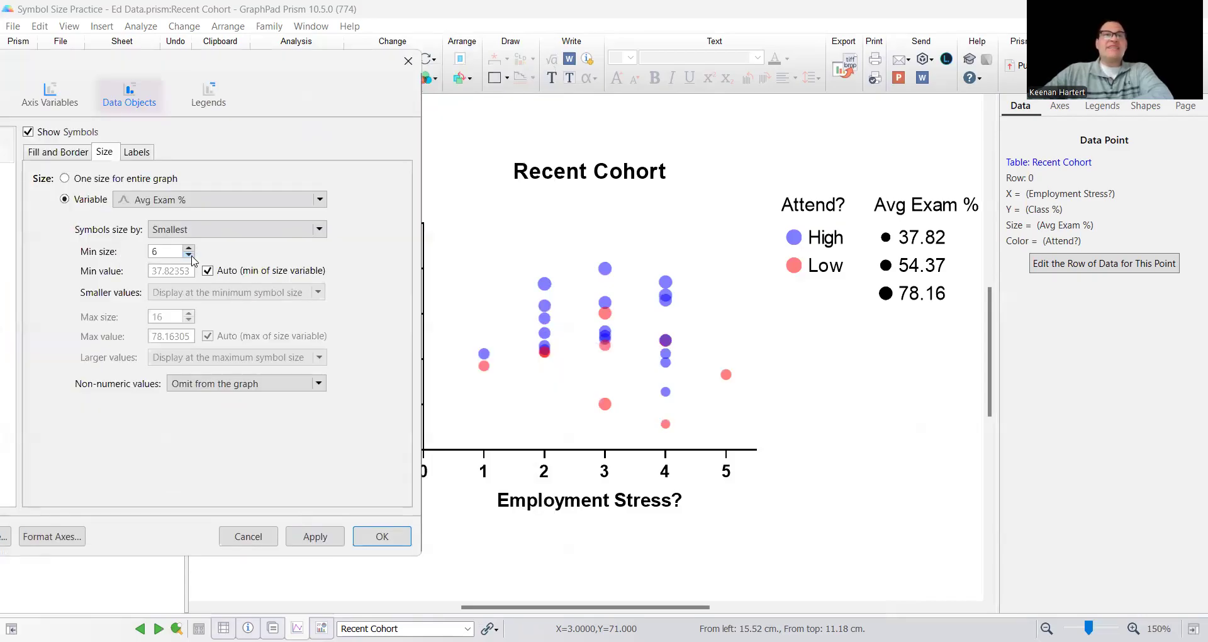
left_click(324, 539)
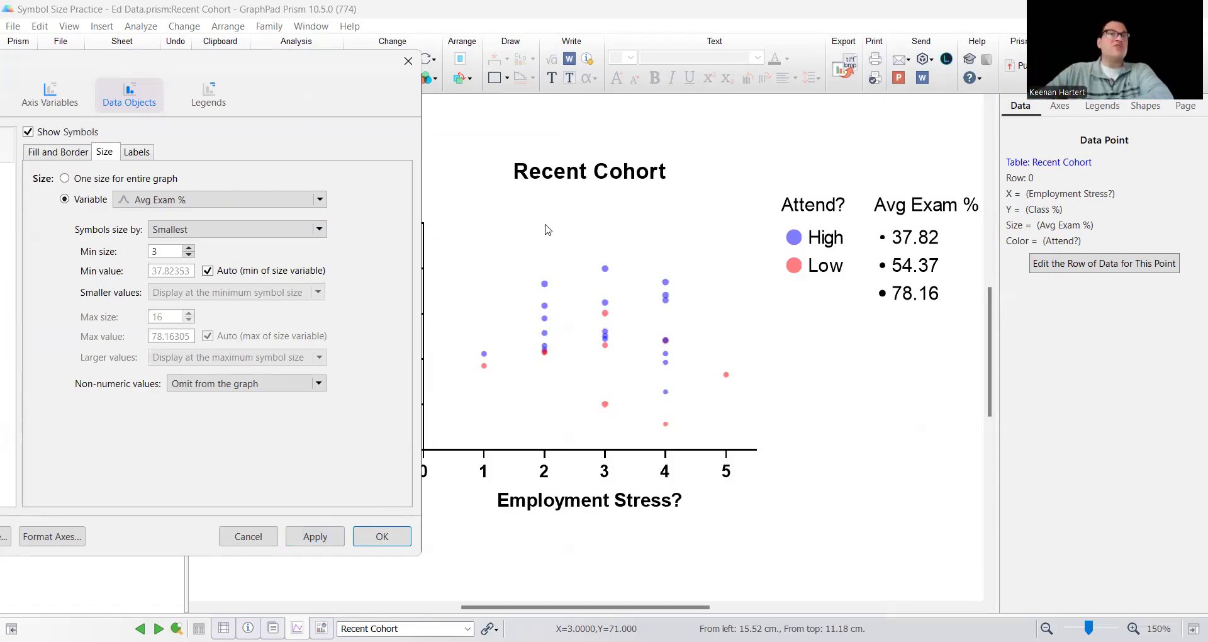
Scale the symbols by Smallest and Largest, with a minimum size of 4 and a maximum size of 16
left_click(279, 230)
left_click(234, 278)
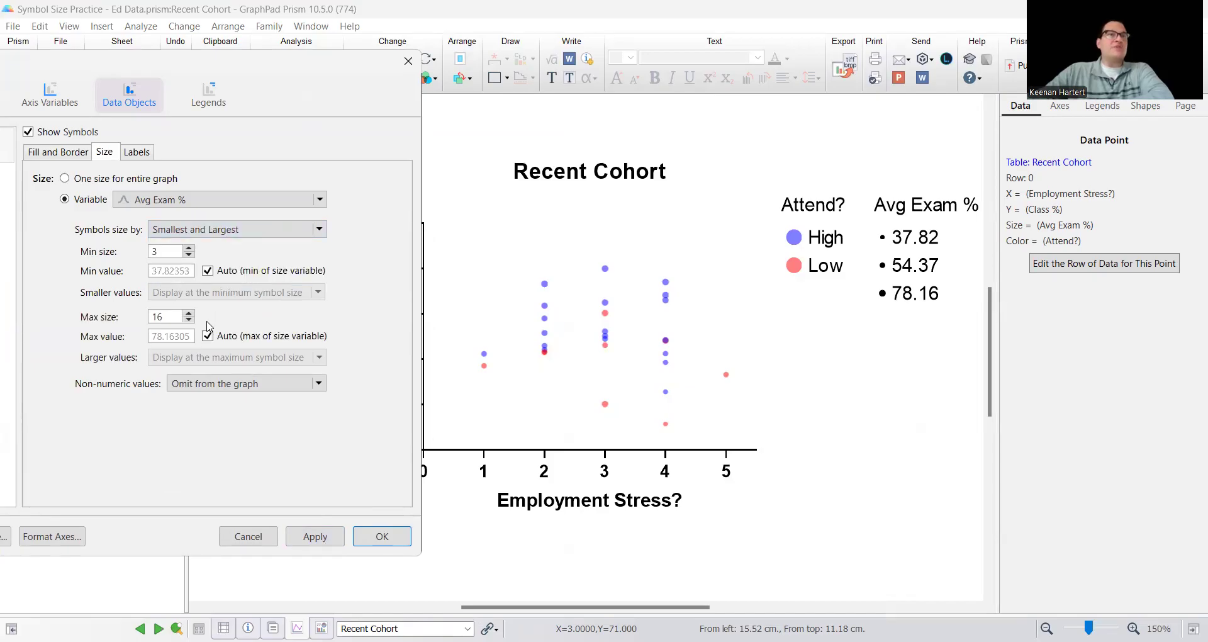
left_click(315, 536)
left_click(382, 536)
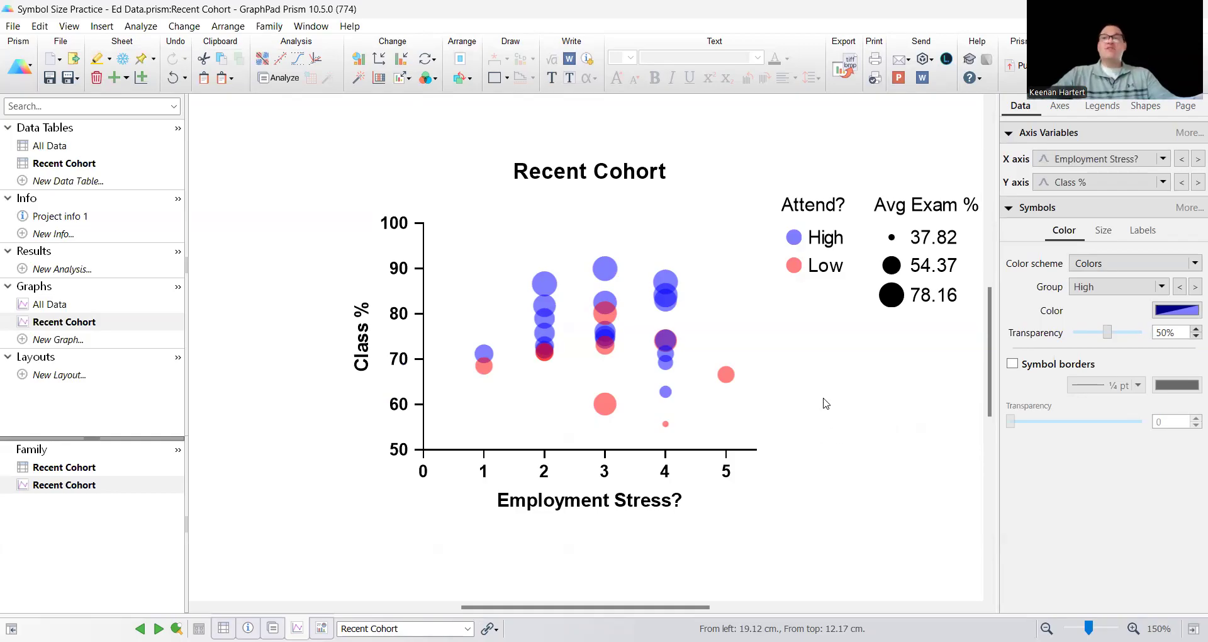
Give the graph's symbols black ¼ pt borders
mouse_move(603, 306)
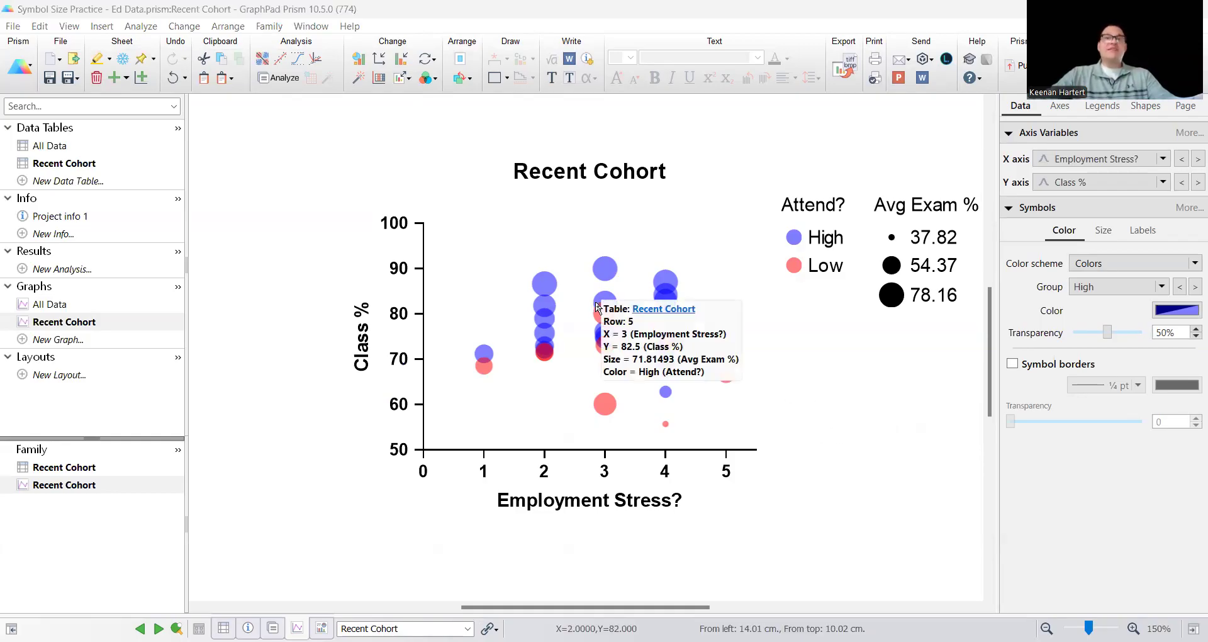
double_click(598, 307)
left_click(558, 363)
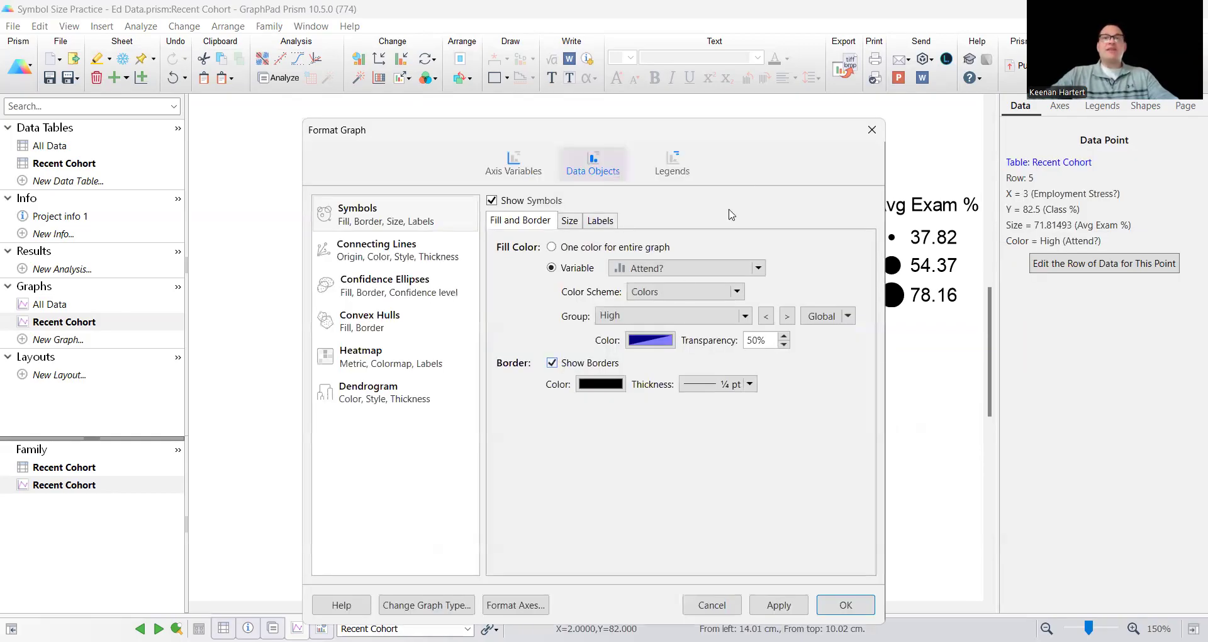
left_click_drag(757, 143, 354, 107)
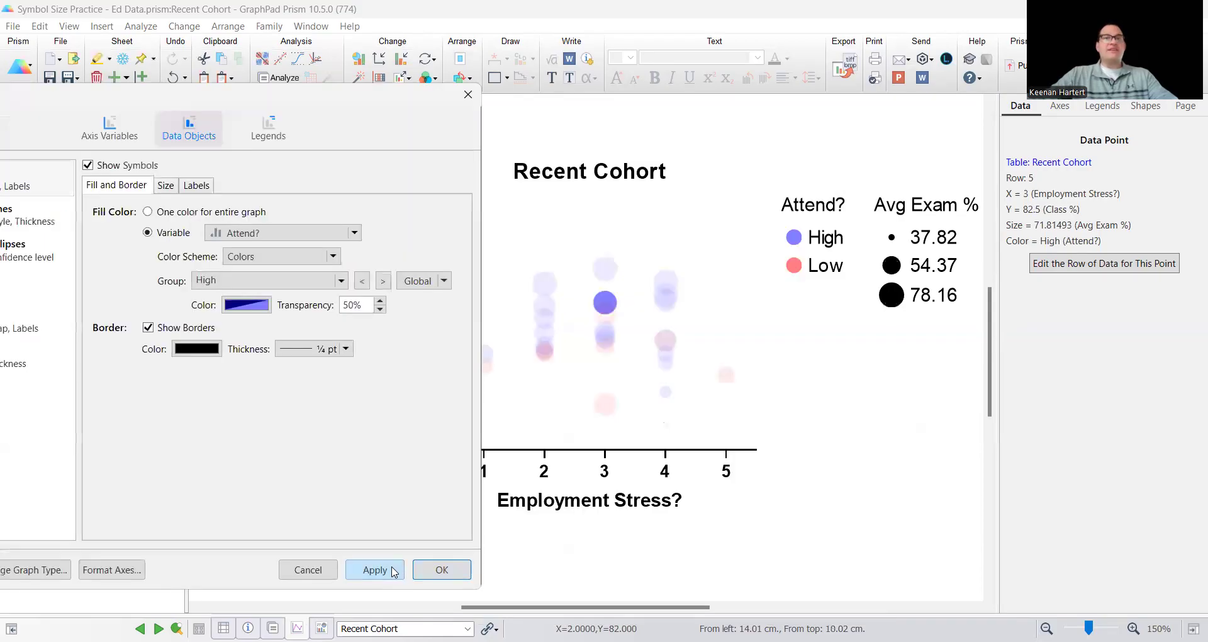
left_click(403, 569)
left_click(440, 570)
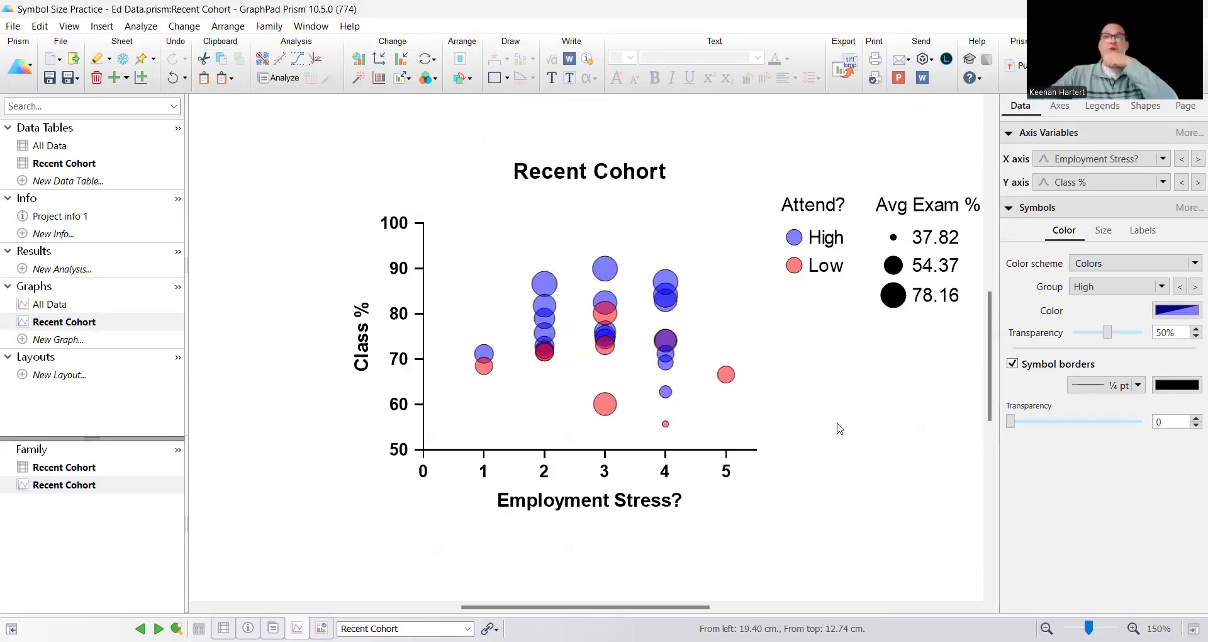
Change the graph's X axis variable to E1 %
scroll(811, 409, "down", 1)
double_click(603, 284)
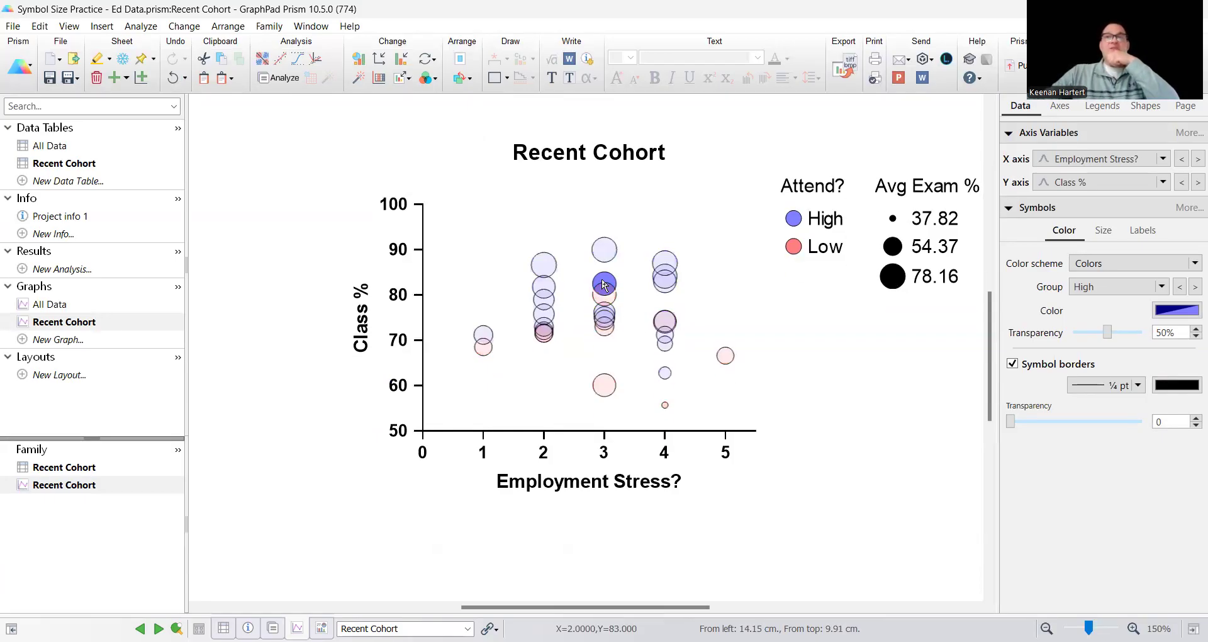
left_click(513, 165)
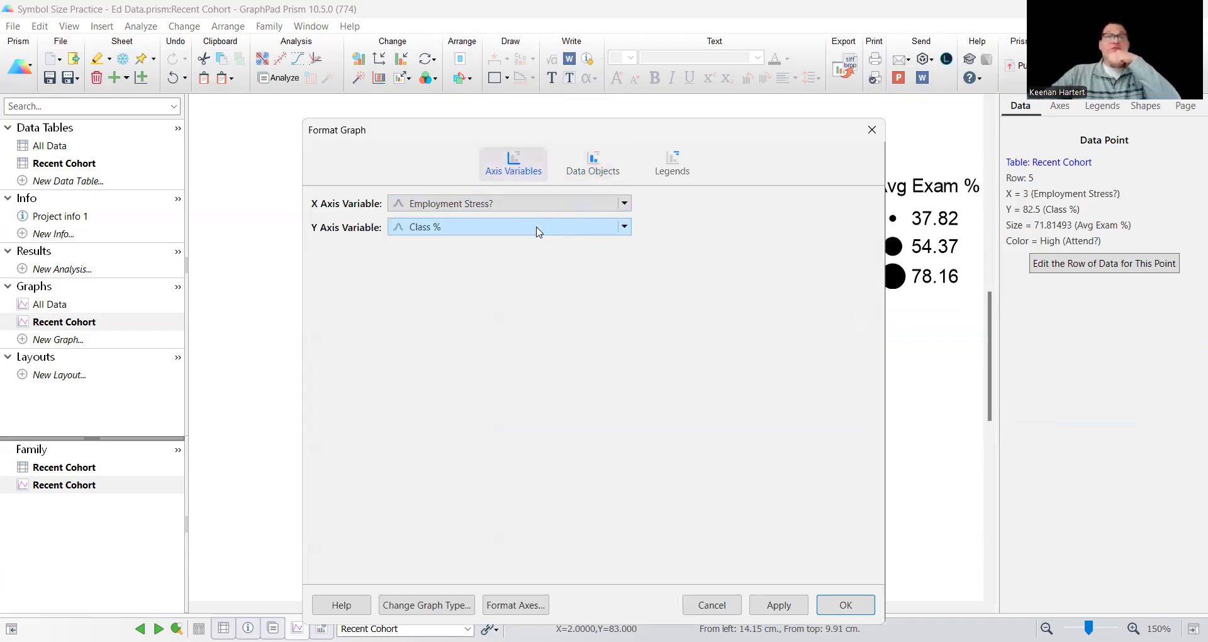
left_click(531, 202)
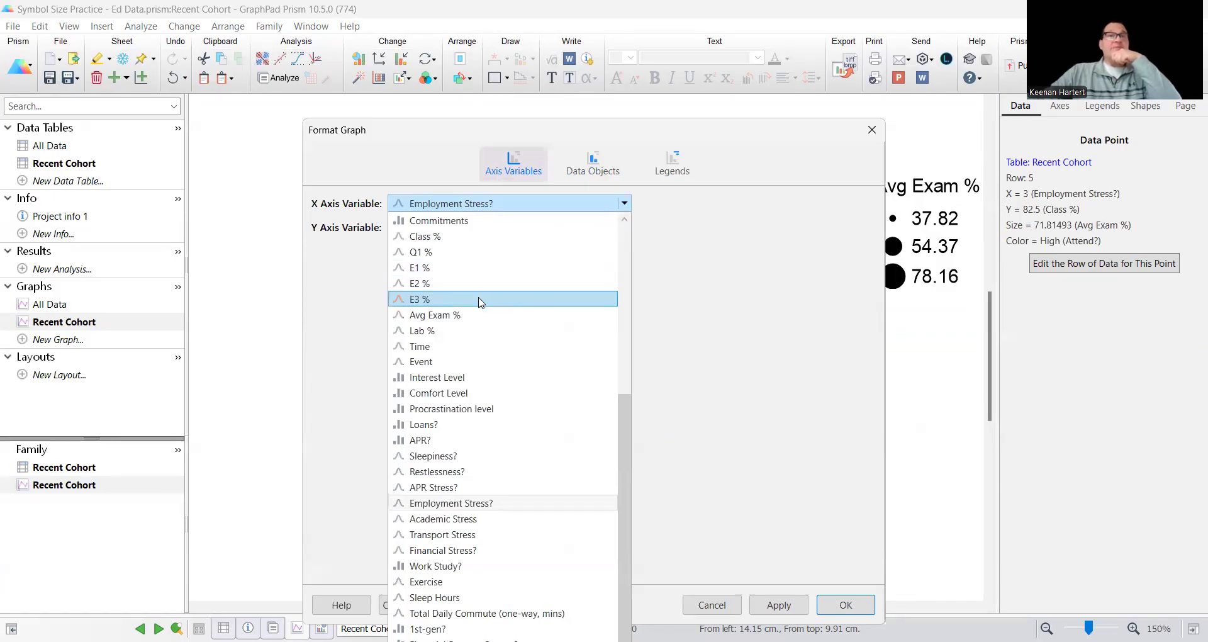
left_click(466, 252)
left_click(480, 203)
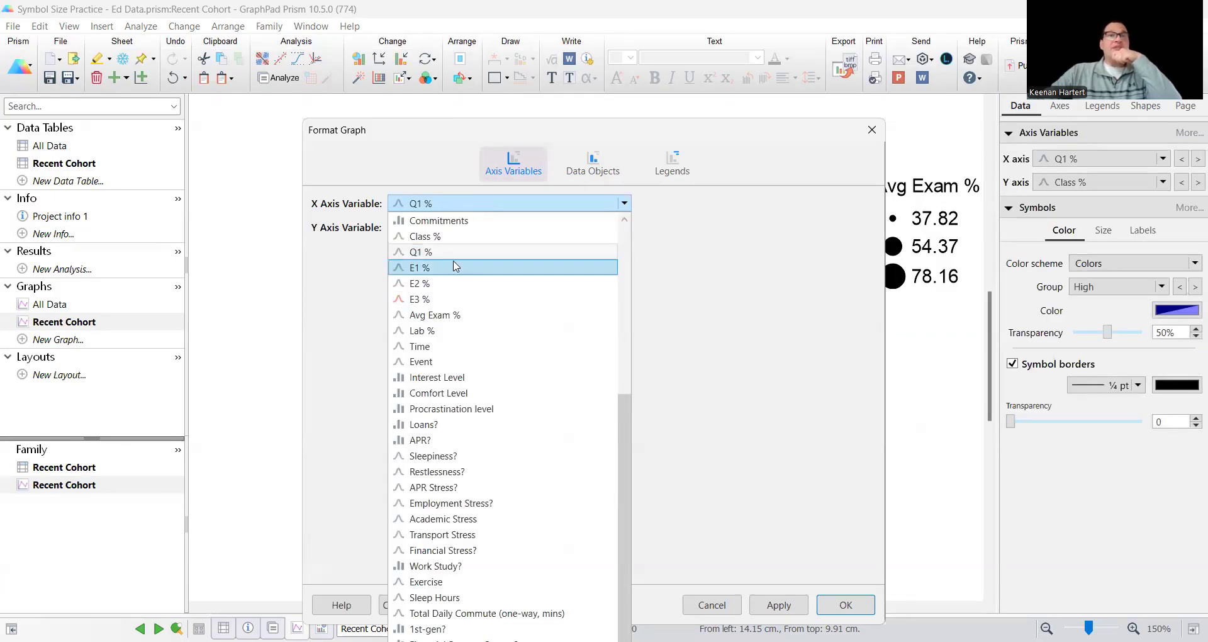
left_click(456, 267)
Change the Y axis variable to E3 % and apply the new axis variables to the graph
left_click(454, 228)
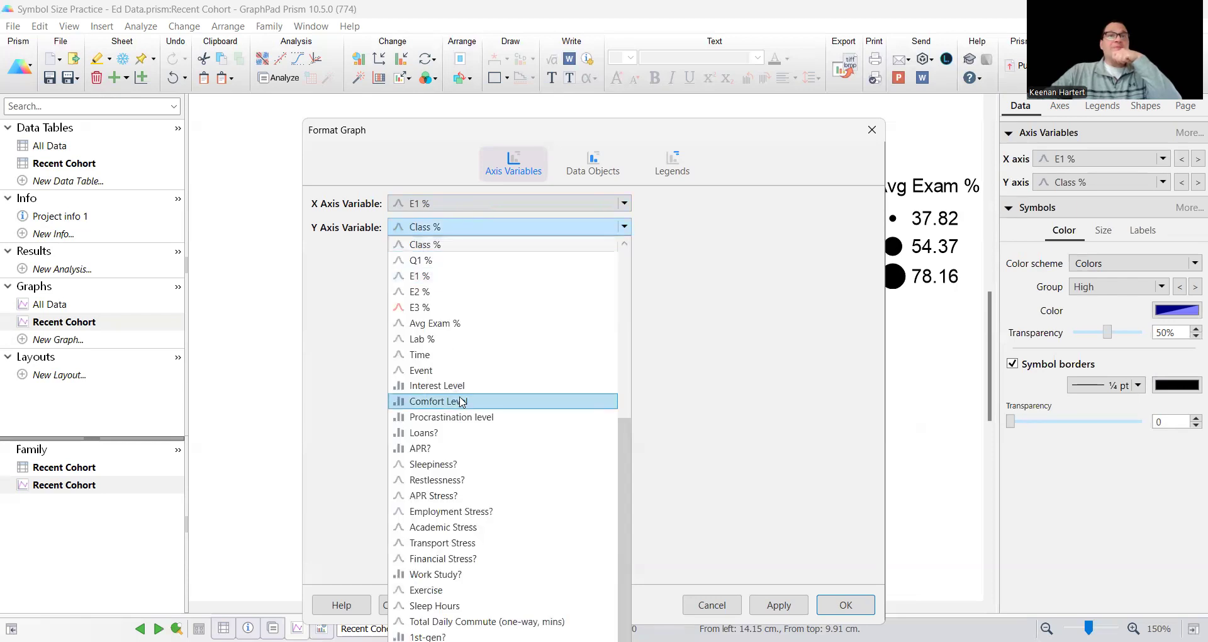
left_click(461, 309)
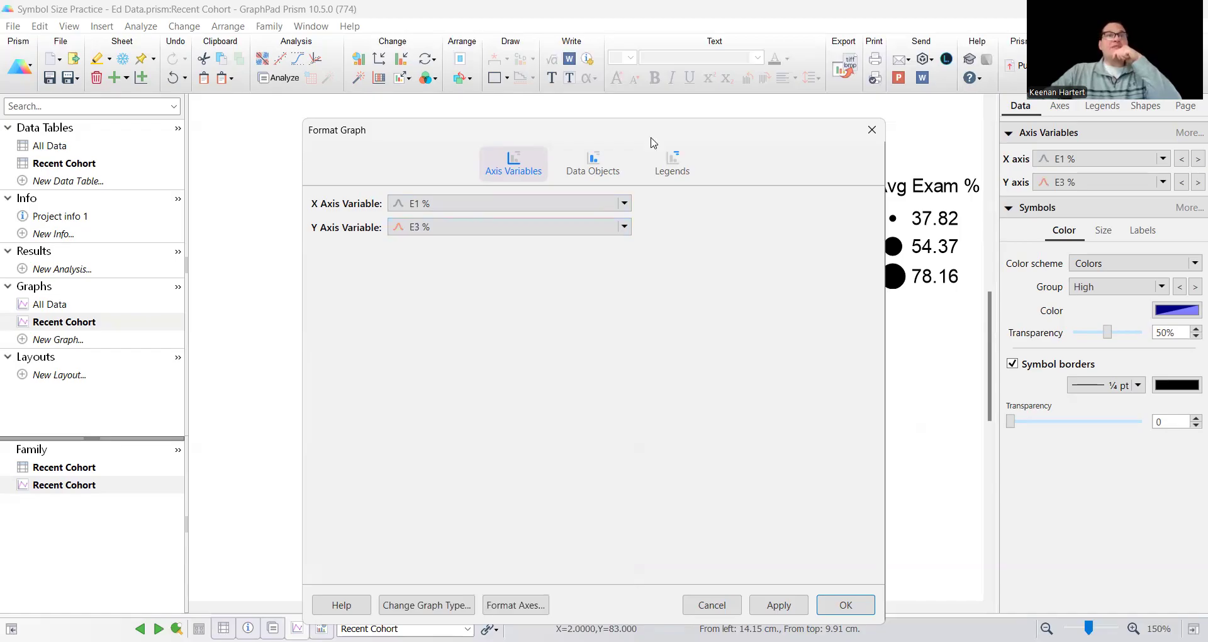
left_click(672, 163)
left_click_drag(710, 139, 371, 72)
left_click(252, 98)
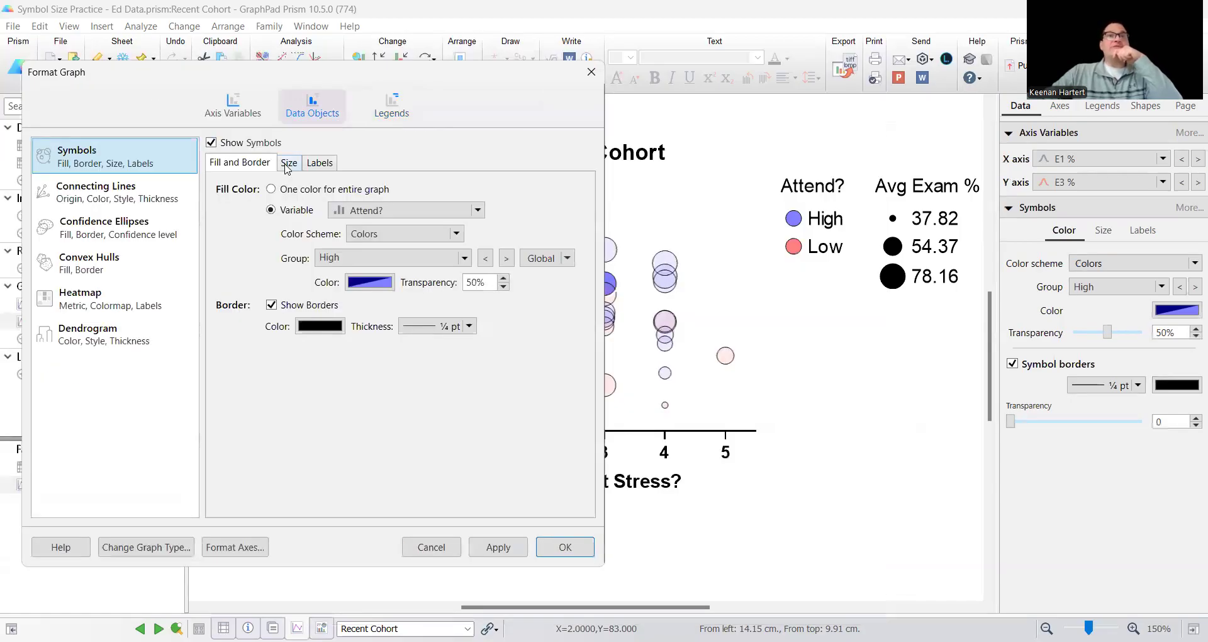
left_click(287, 162)
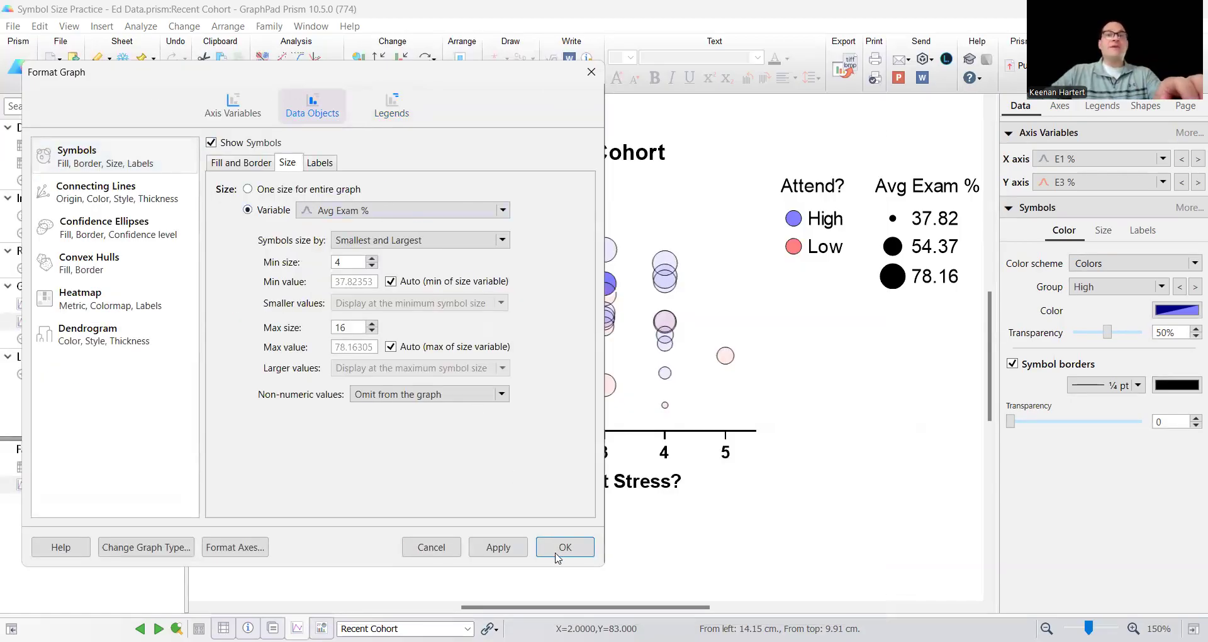
left_click(507, 549)
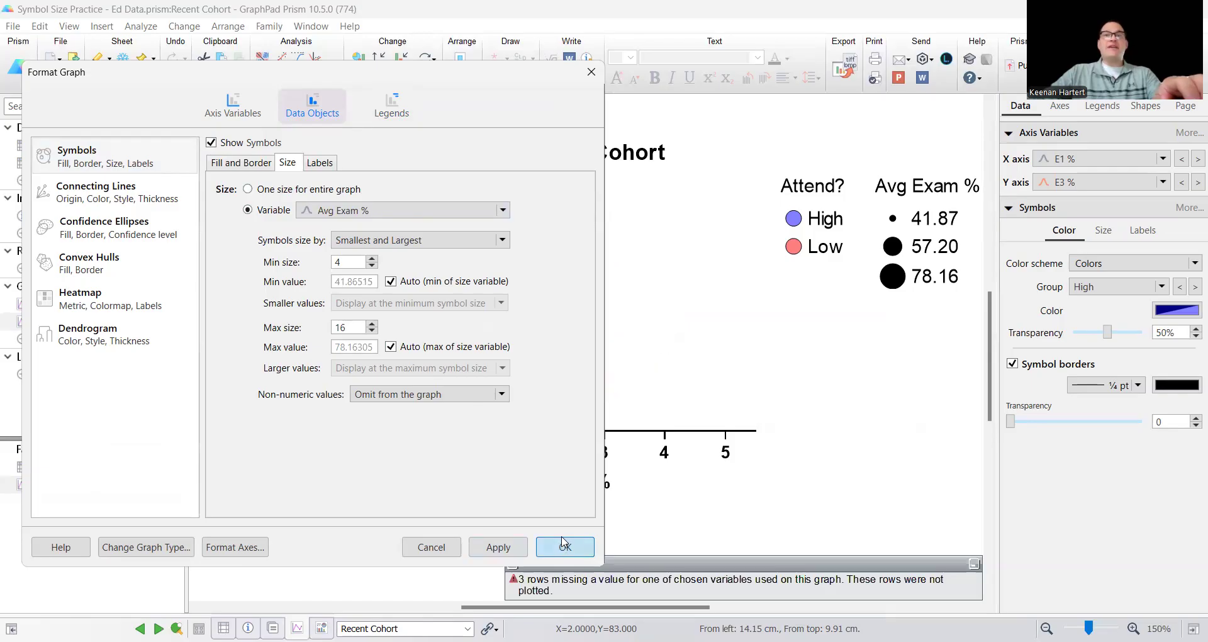
left_click(563, 542)
Refit the X axis range to the E1 % data, then return it to a manual range with a minimum of 30
left_click(665, 453)
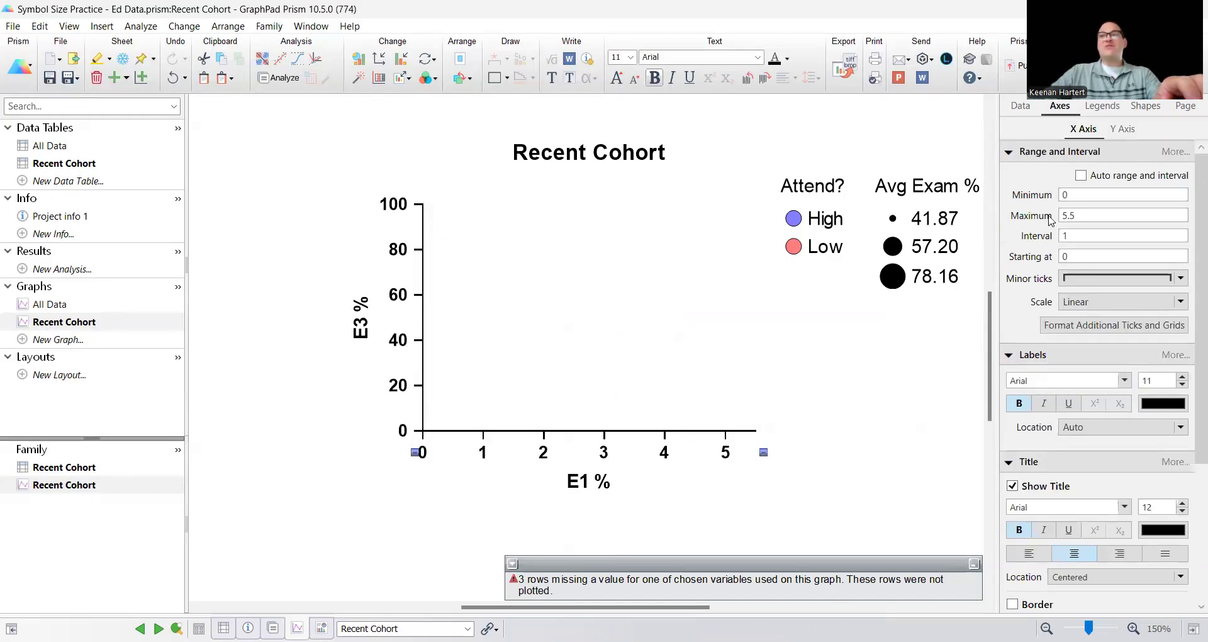
left_click(1081, 176)
left_click(1081, 175)
double_click(1083, 197)
type("30")
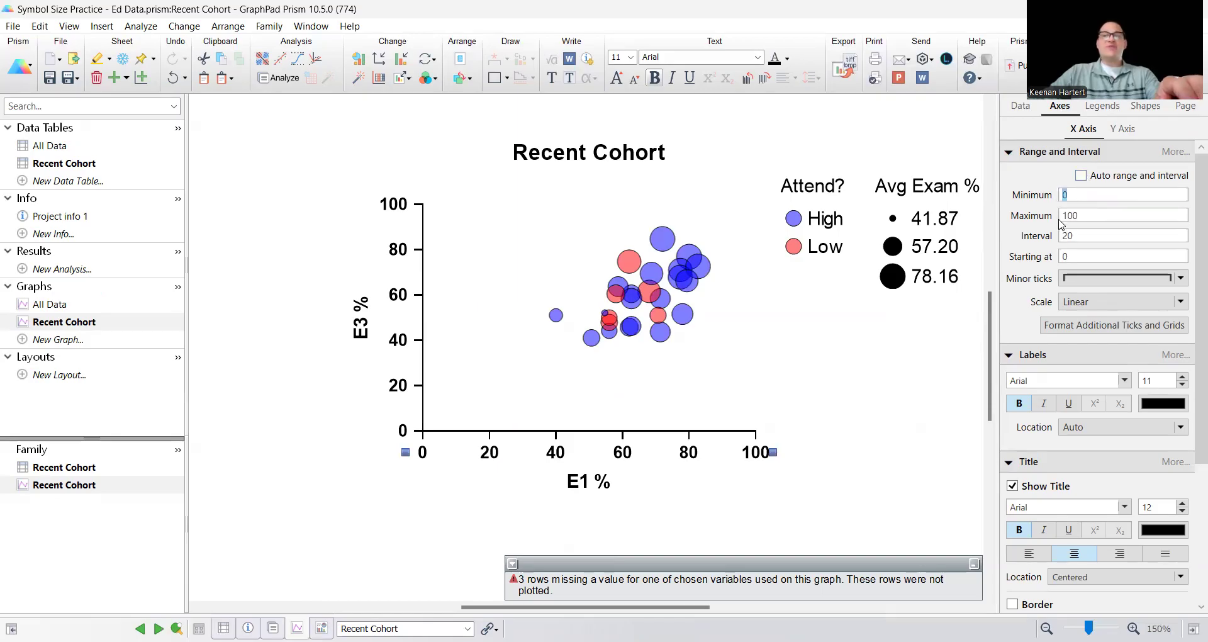
key("Return")
left_click(883, 440)
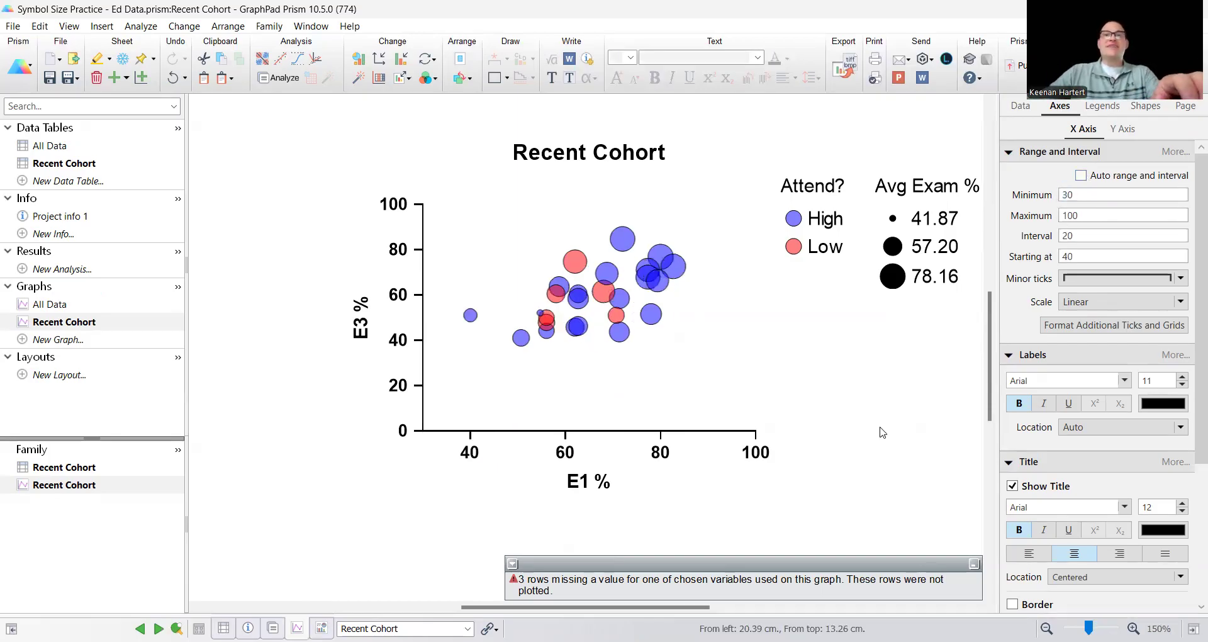
Add three minor ticks between the major ticks on both the X axis and the Y axis
left_click(658, 452)
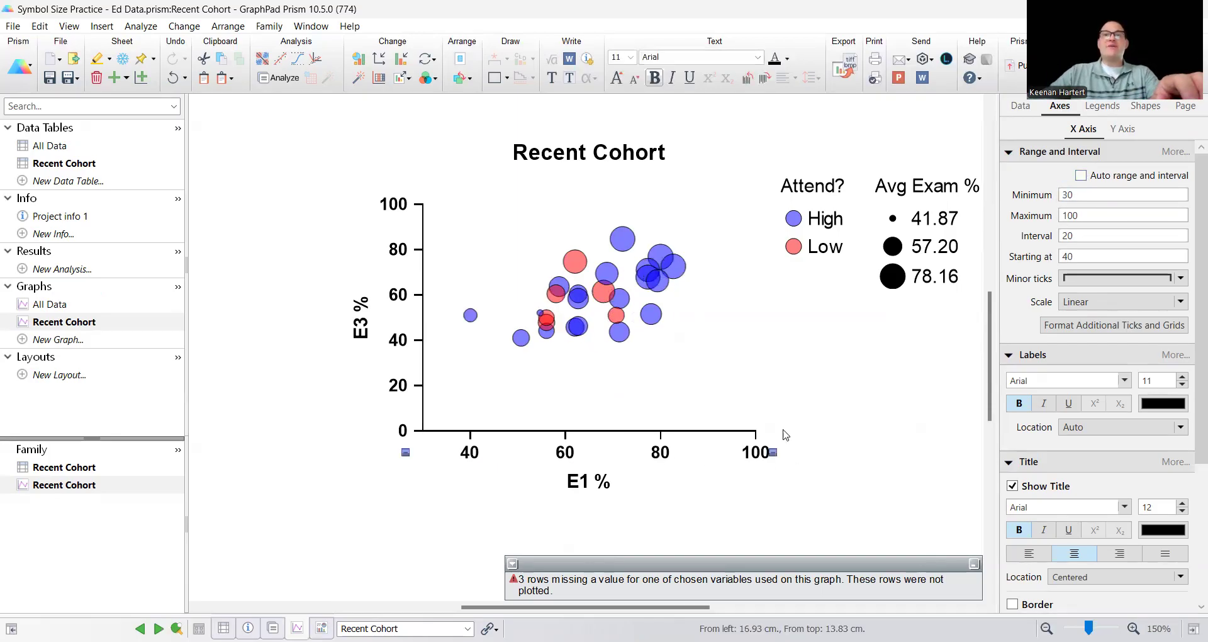
left_click(1088, 278)
left_click(1091, 344)
left_click(906, 369)
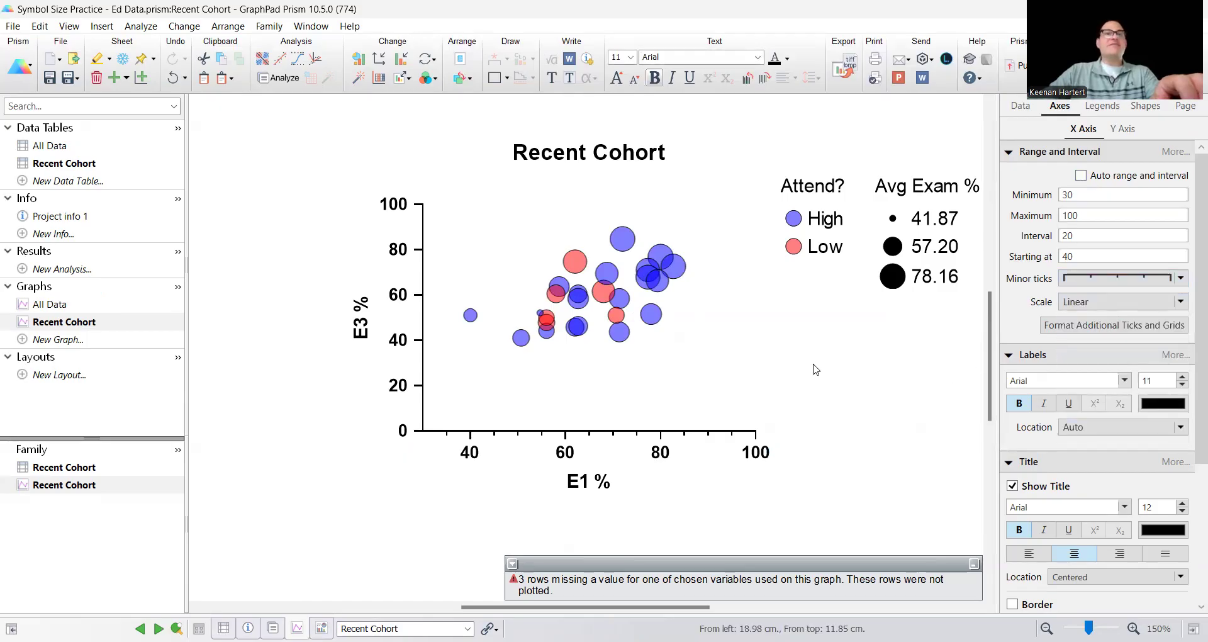
left_click(400, 339)
left_click(1116, 278)
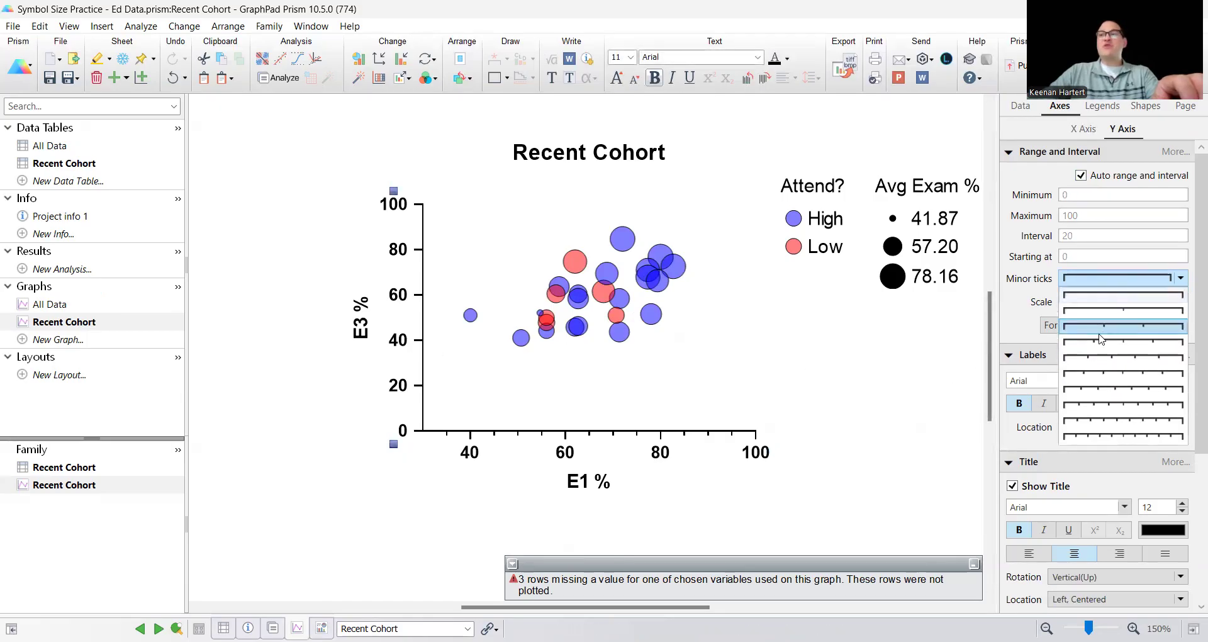
left_click(1107, 347)
left_click(699, 395)
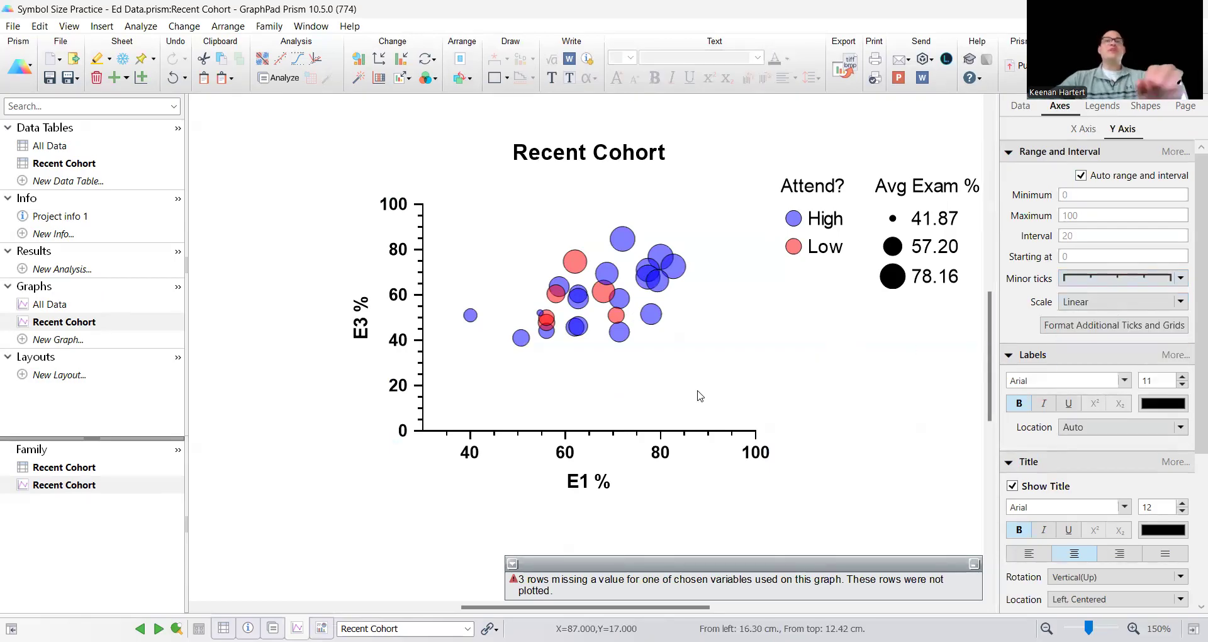
Change the symbol size variable to Academic Stress and apply it to the graph
double_click(556, 290)
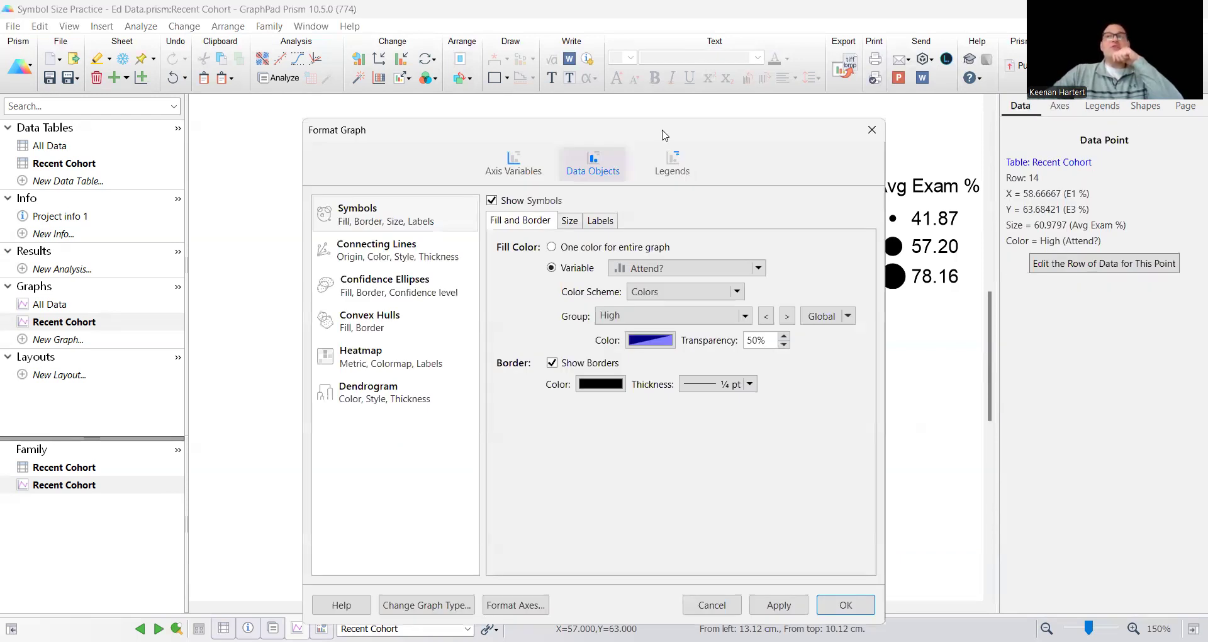
left_click_drag(663, 135, 247, 75)
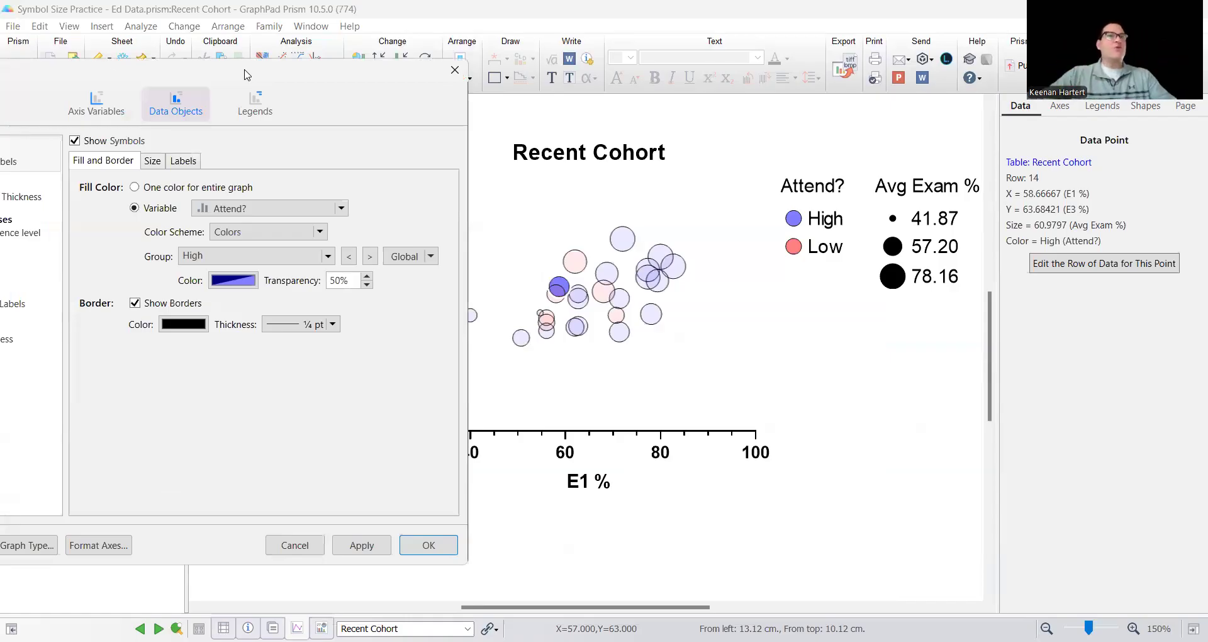
left_click(151, 161)
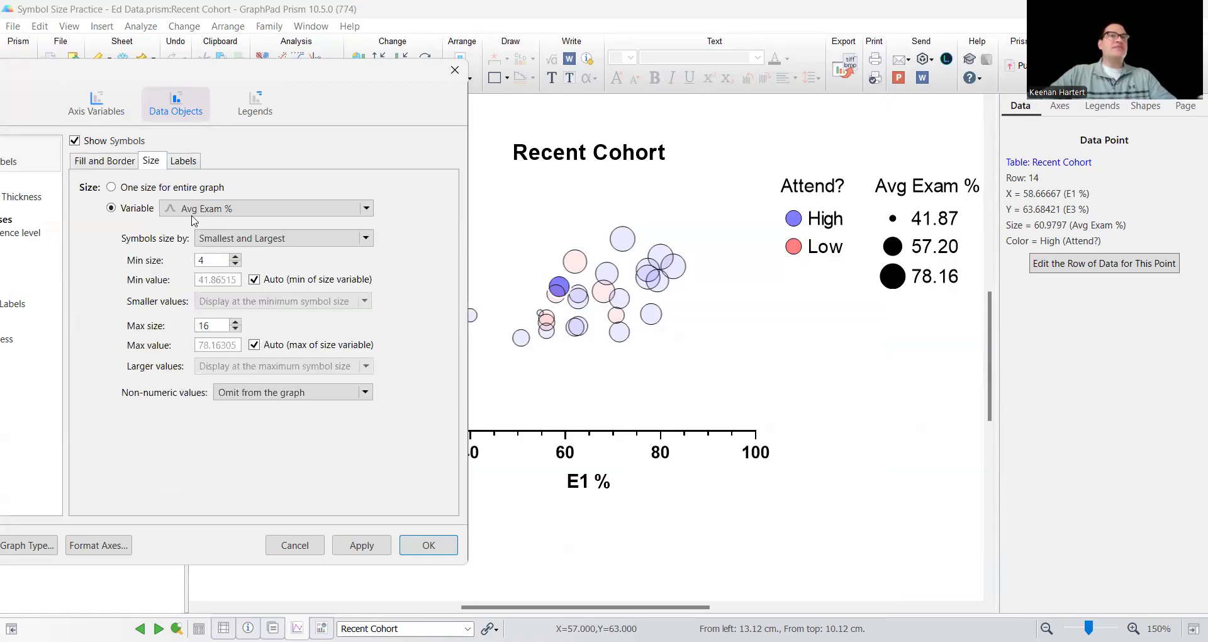
left_click(197, 209)
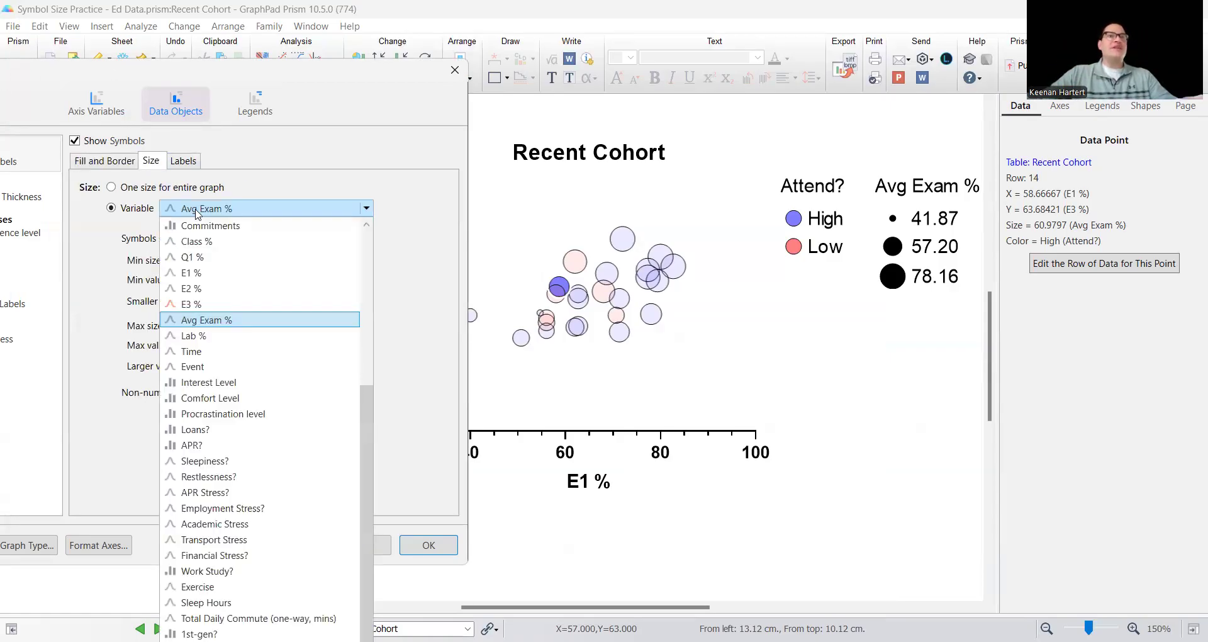
left_click(238, 533)
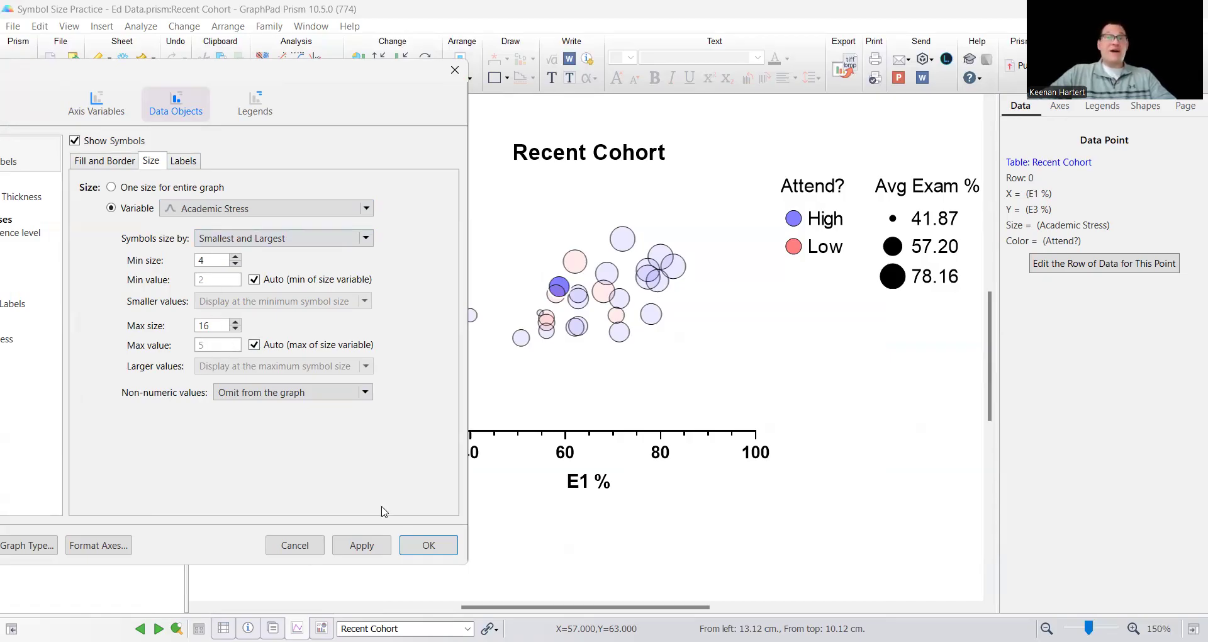
left_click(371, 546)
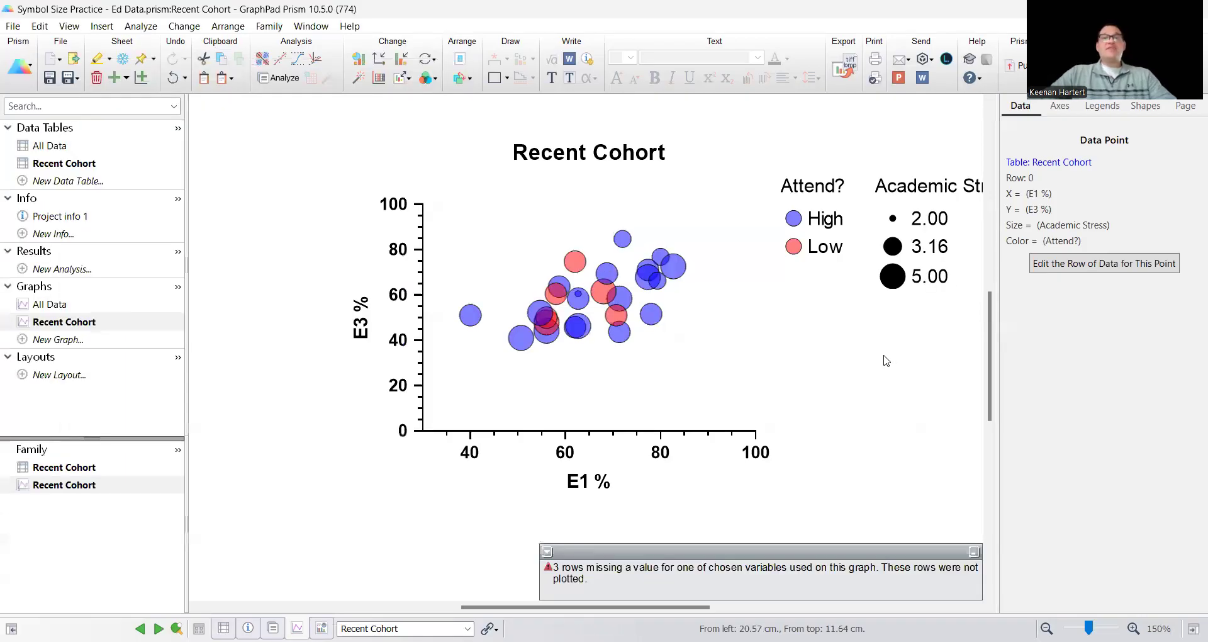
double_click(885, 356)
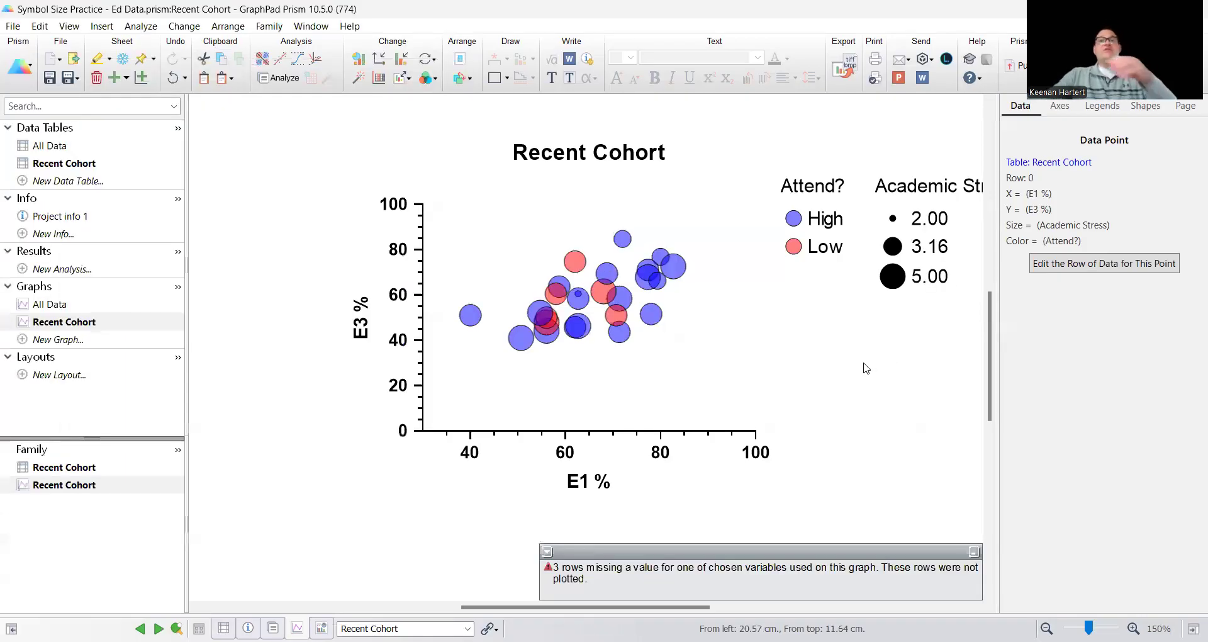
Change the symbol size variable to Financial Stress? and apply it to the graph
left_click(873, 132)
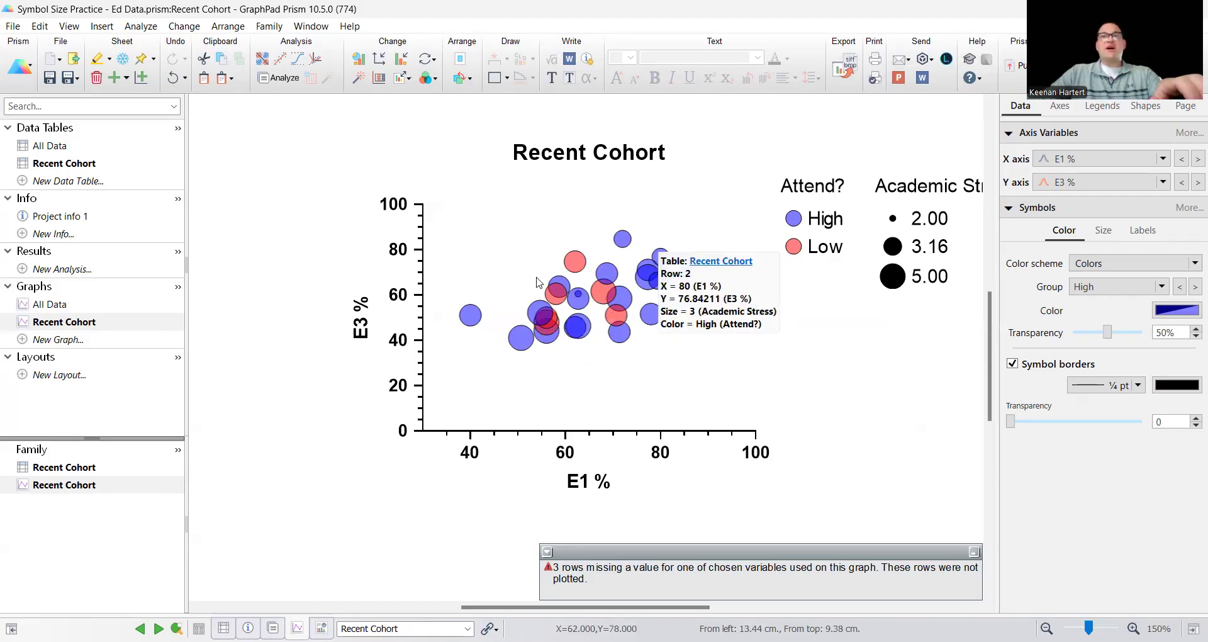
mouse_move(542, 324)
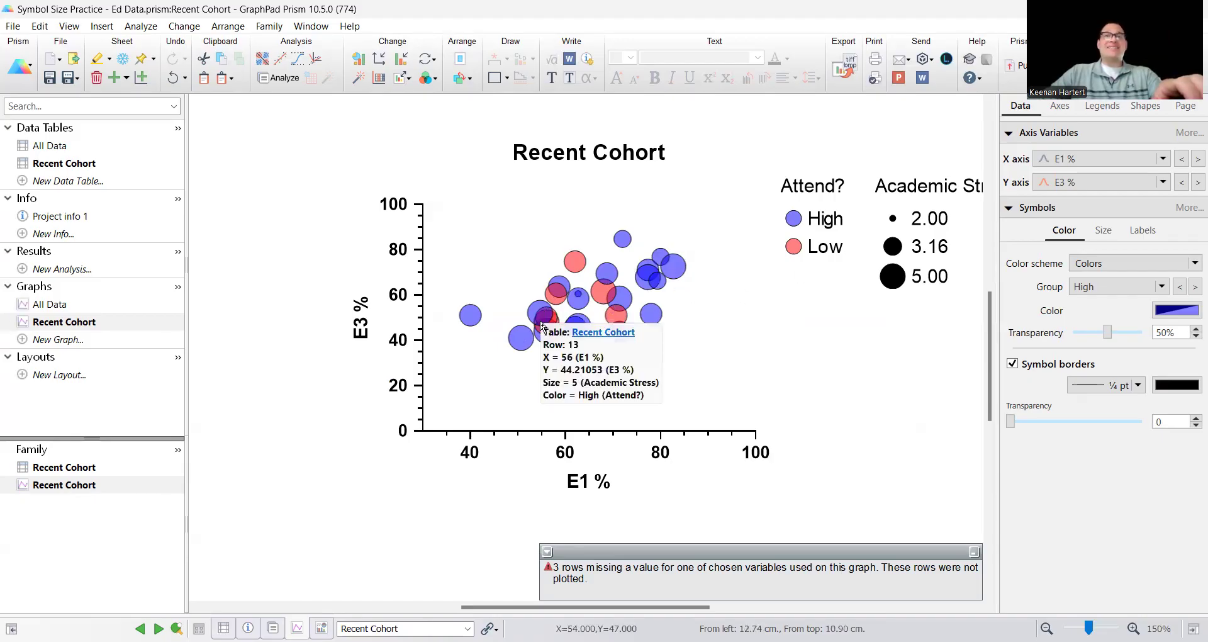
left_click(516, 343)
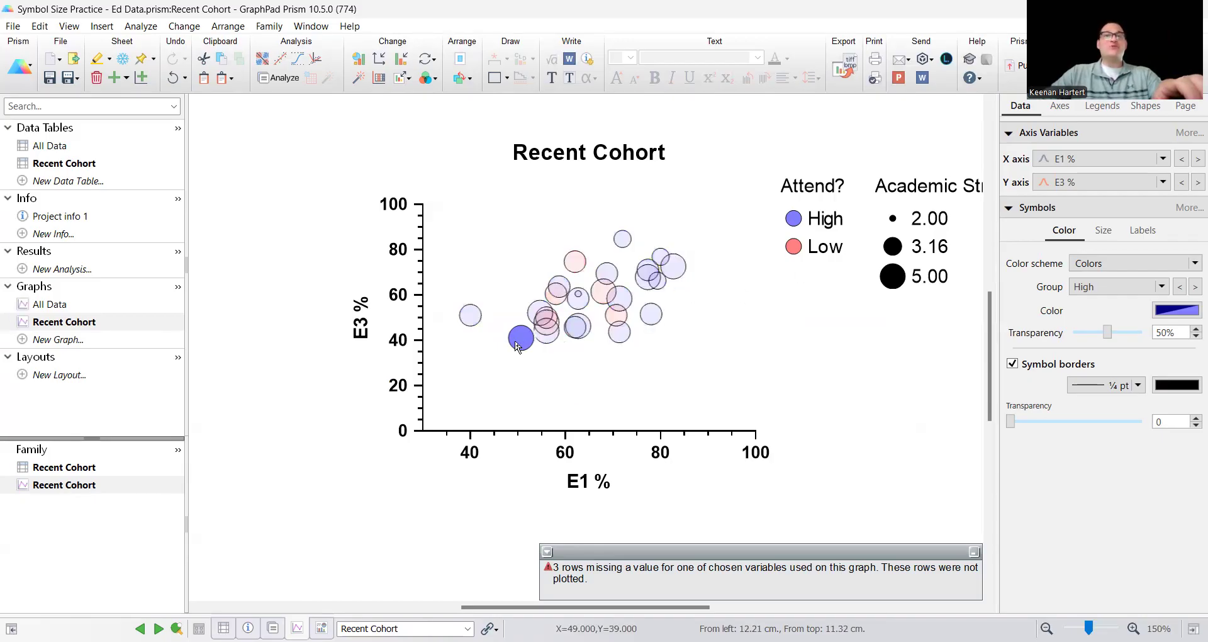
double_click(516, 343)
left_click(568, 220)
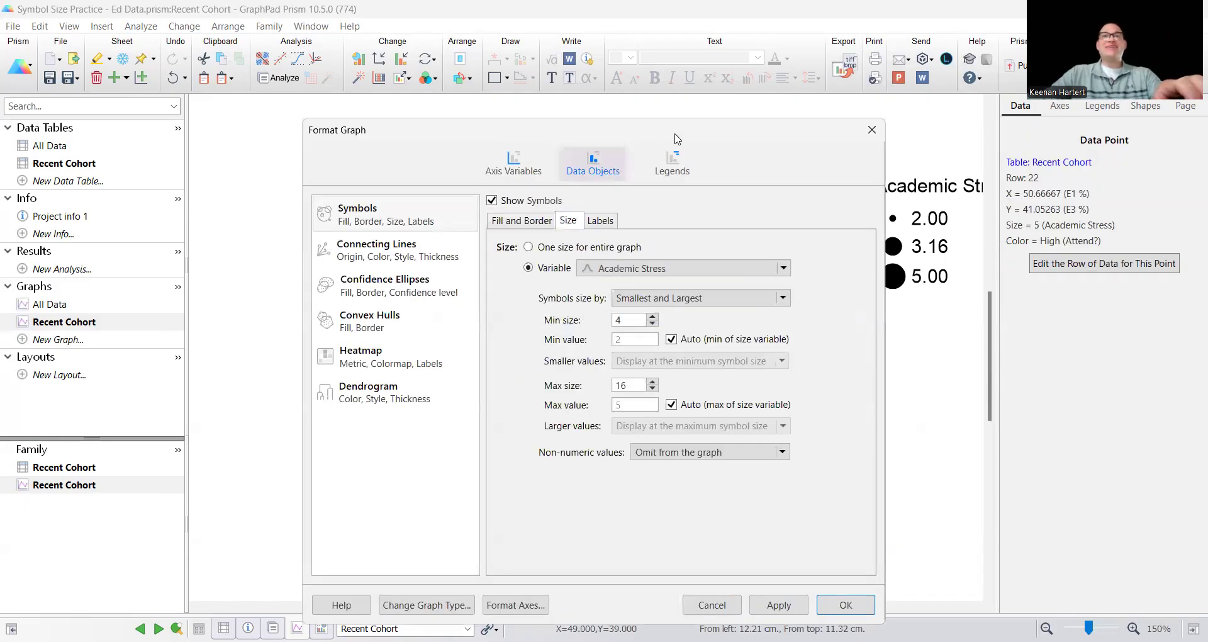
left_click_drag(677, 139, 384, 98)
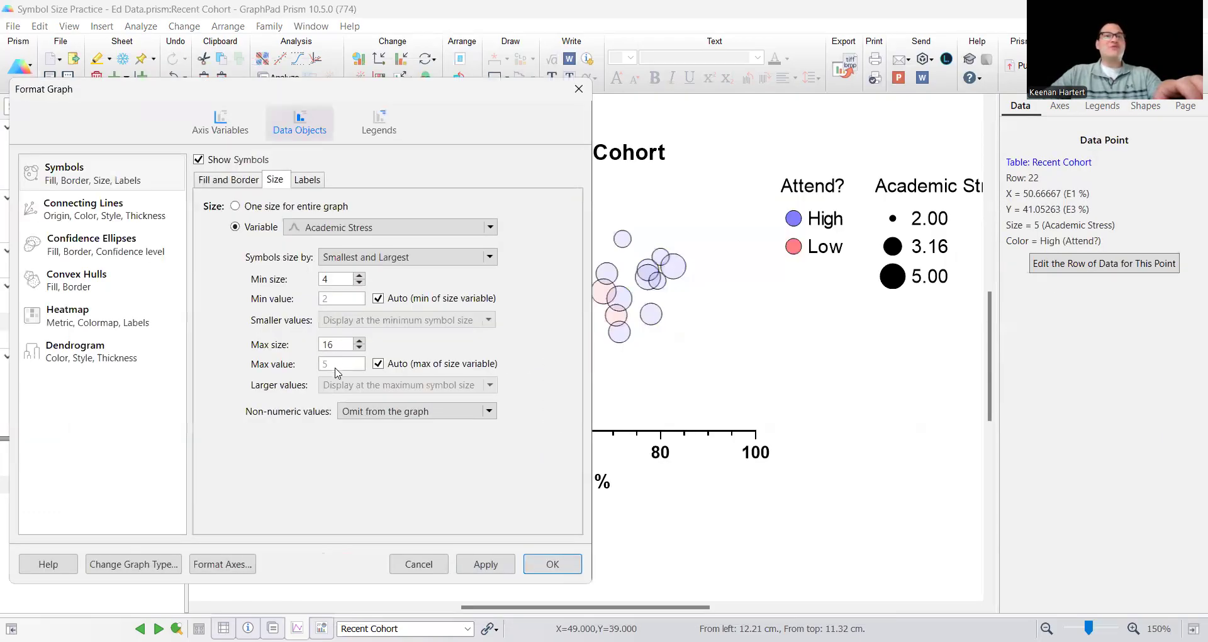
left_click(346, 231)
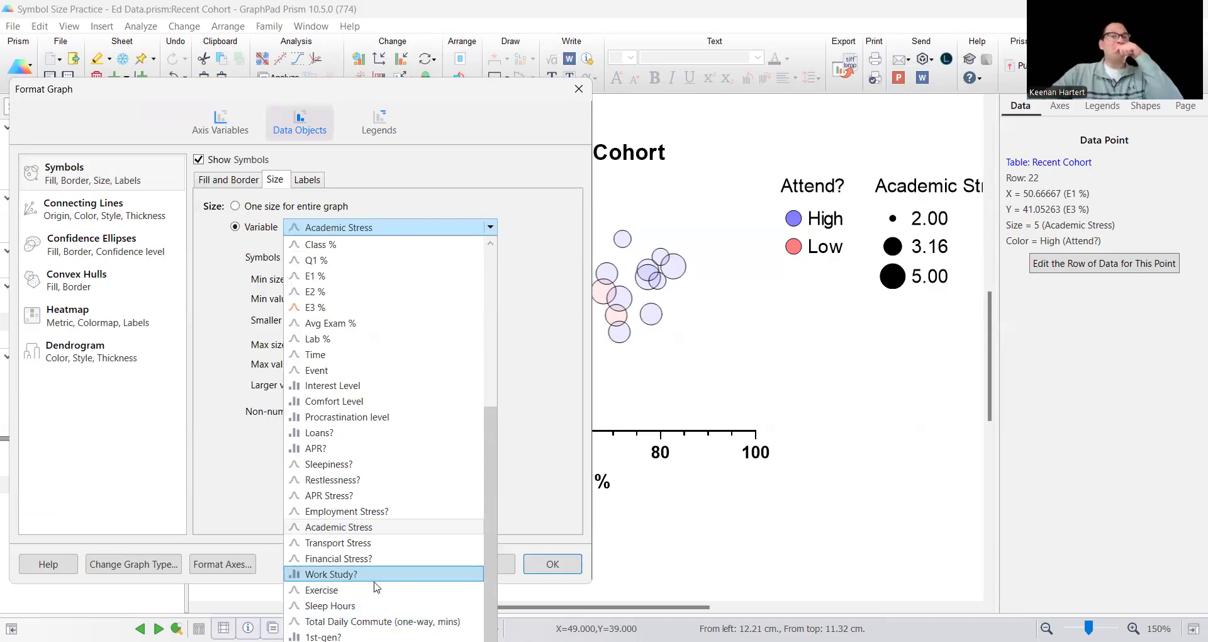
left_click(382, 561)
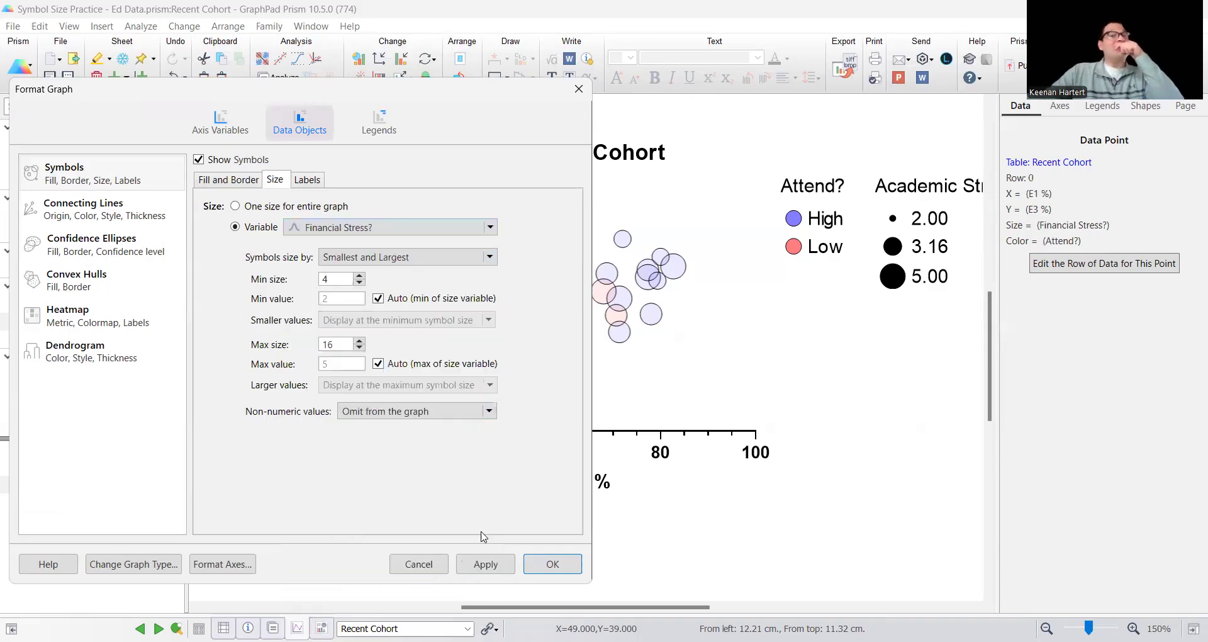
left_click(552, 566)
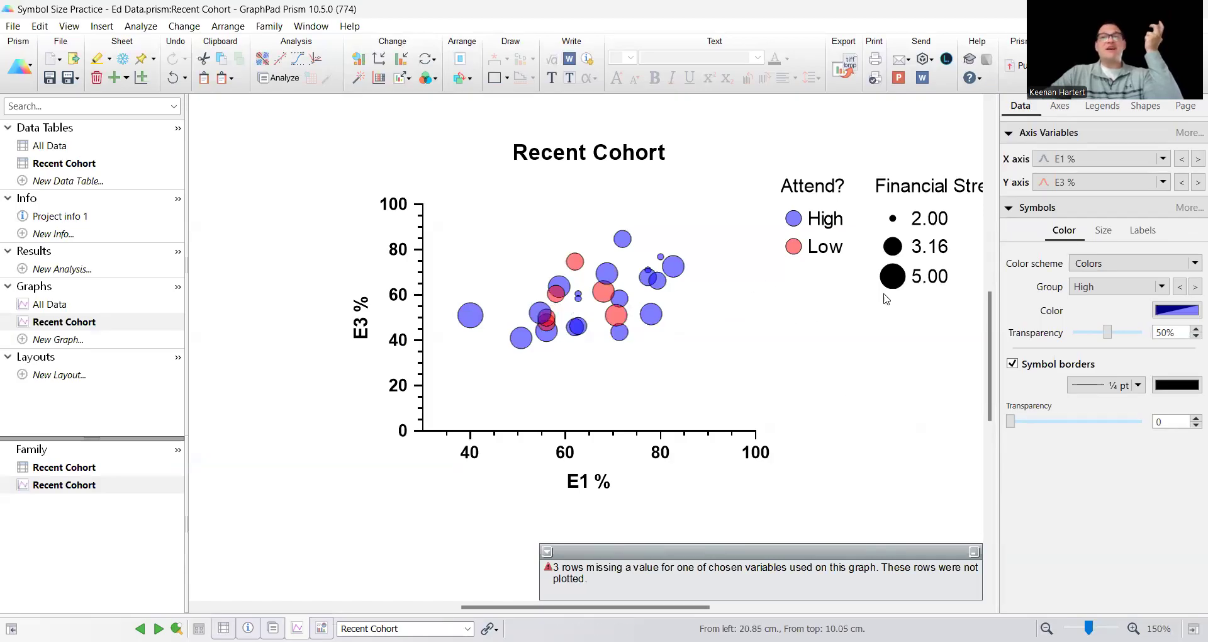
Select Procrastination level as the variable that controls the symbol size
left_click(935, 268)
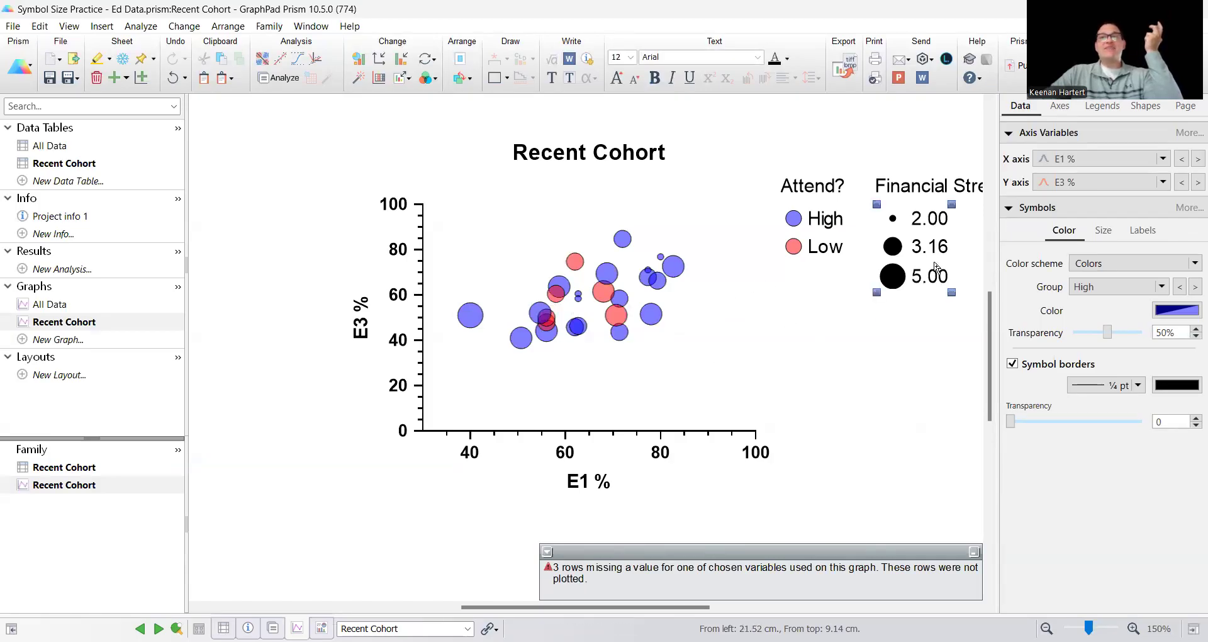
left_click(807, 399)
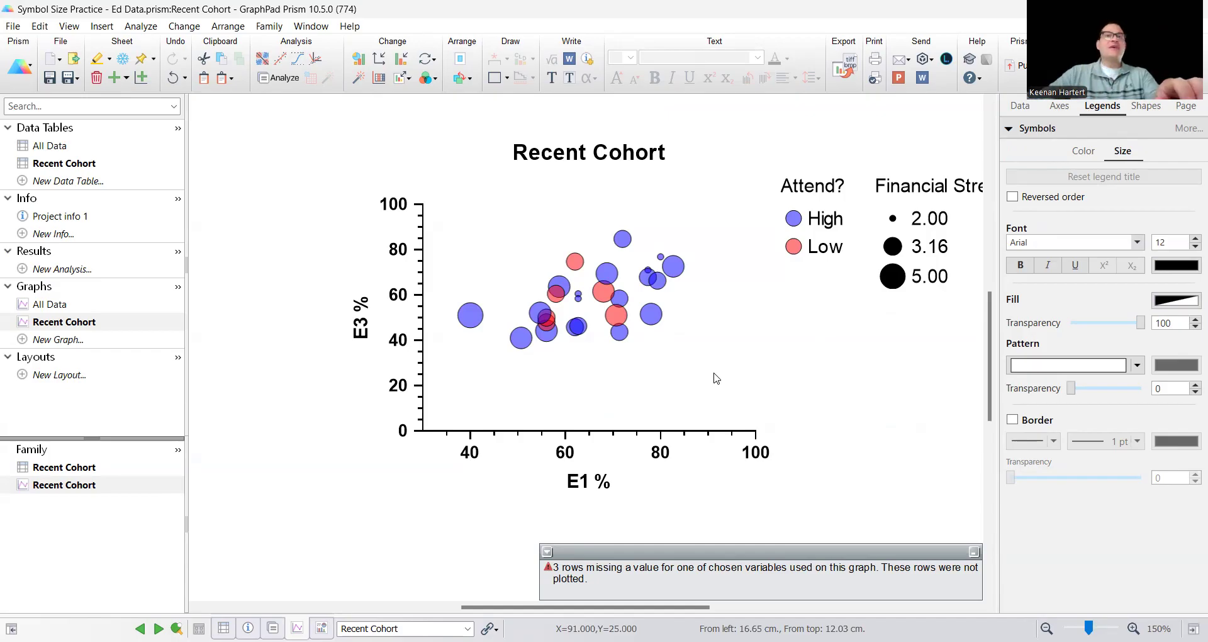
double_click(553, 290)
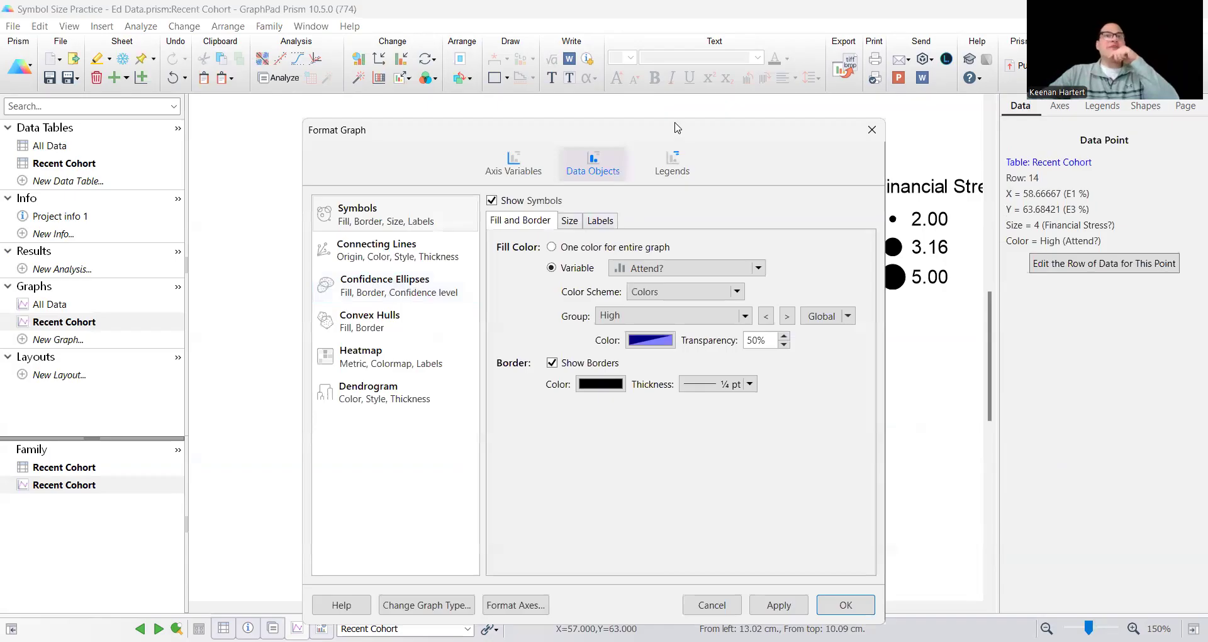
left_click_drag(676, 127, 420, 65)
left_click(311, 158)
left_click(370, 207)
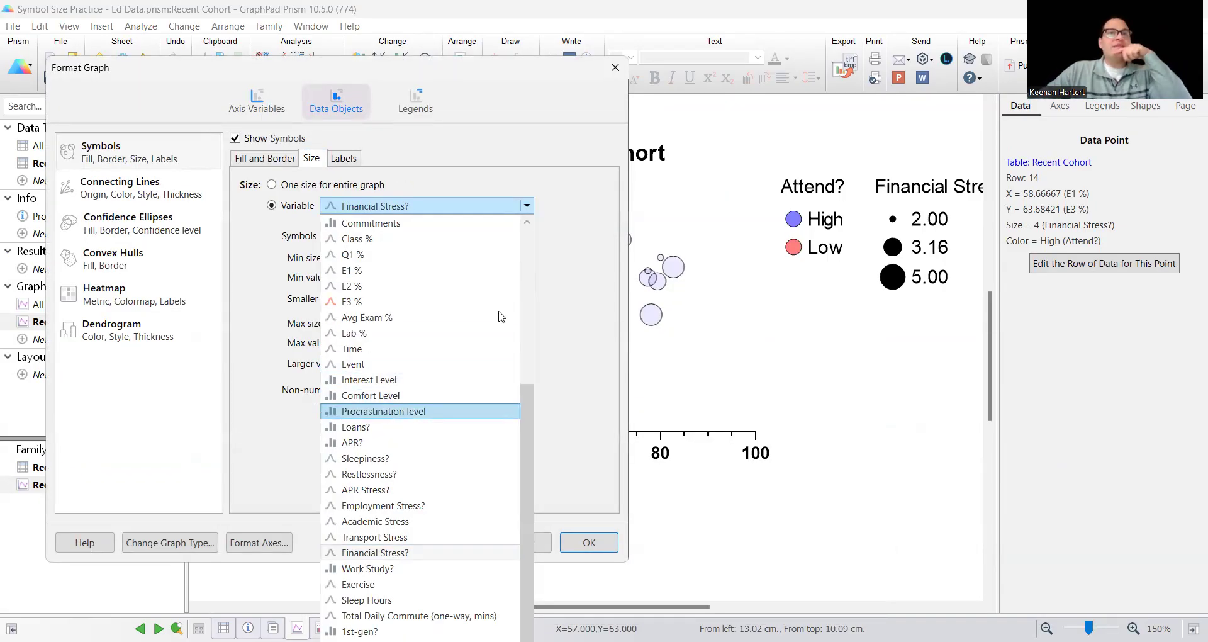
left_click(388, 413)
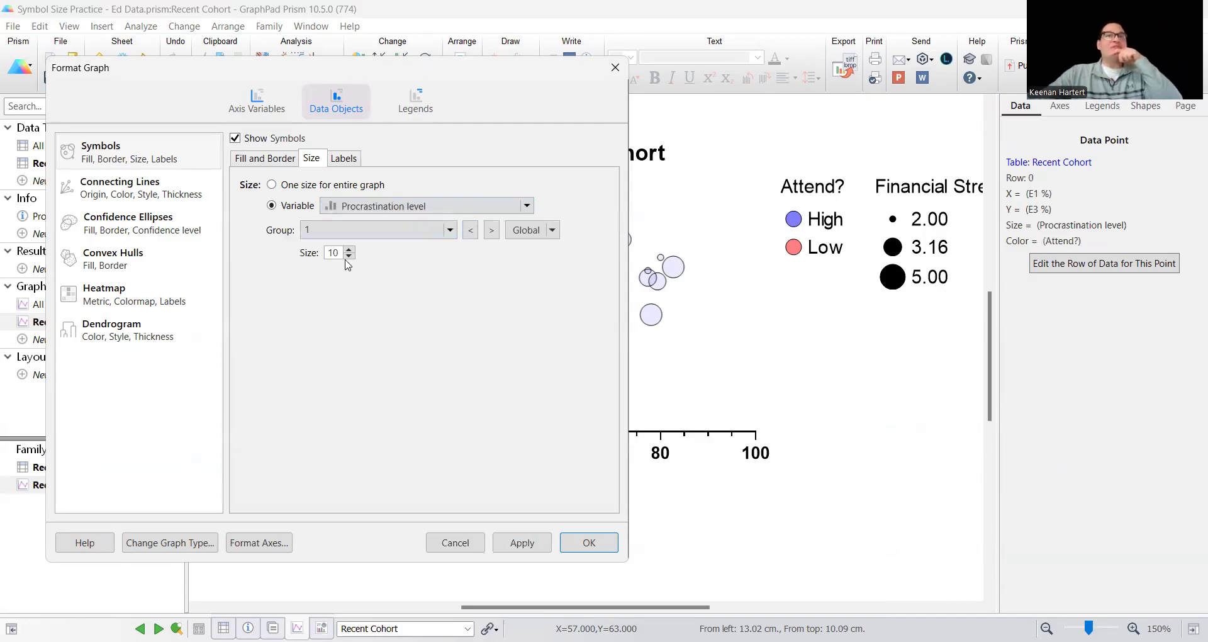
Give Procrastination level groups 1 to 5 increasing symbol sizes, with 4 for group 2 and 10 for group 5
left_click(434, 230)
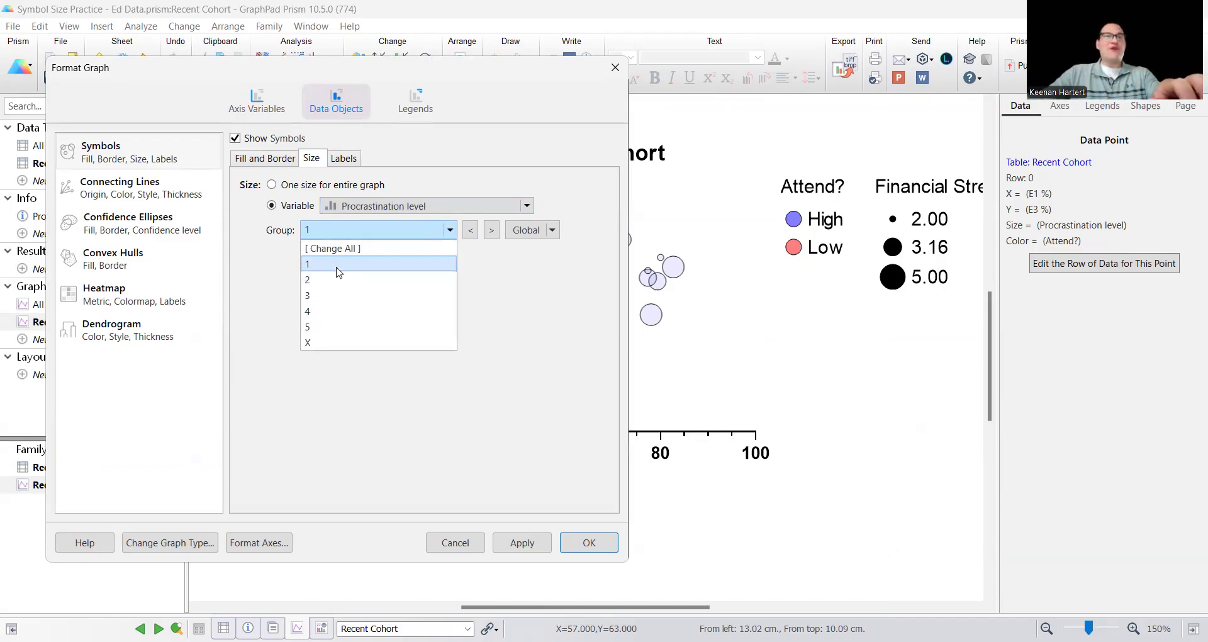
left_click(380, 264)
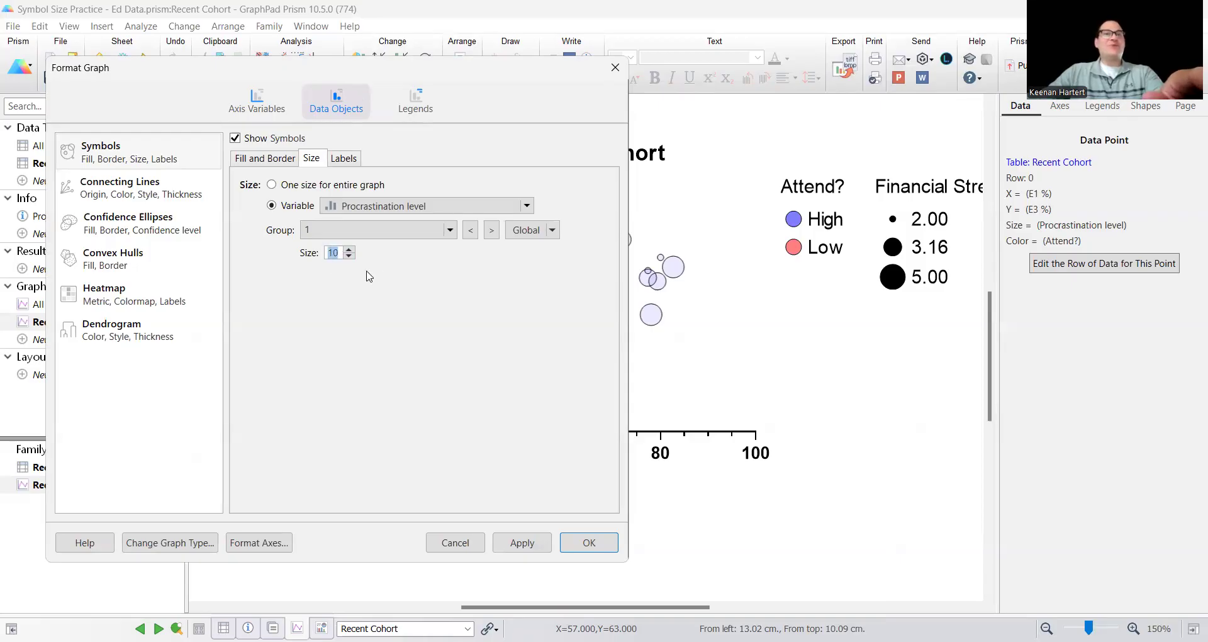
left_click(491, 230)
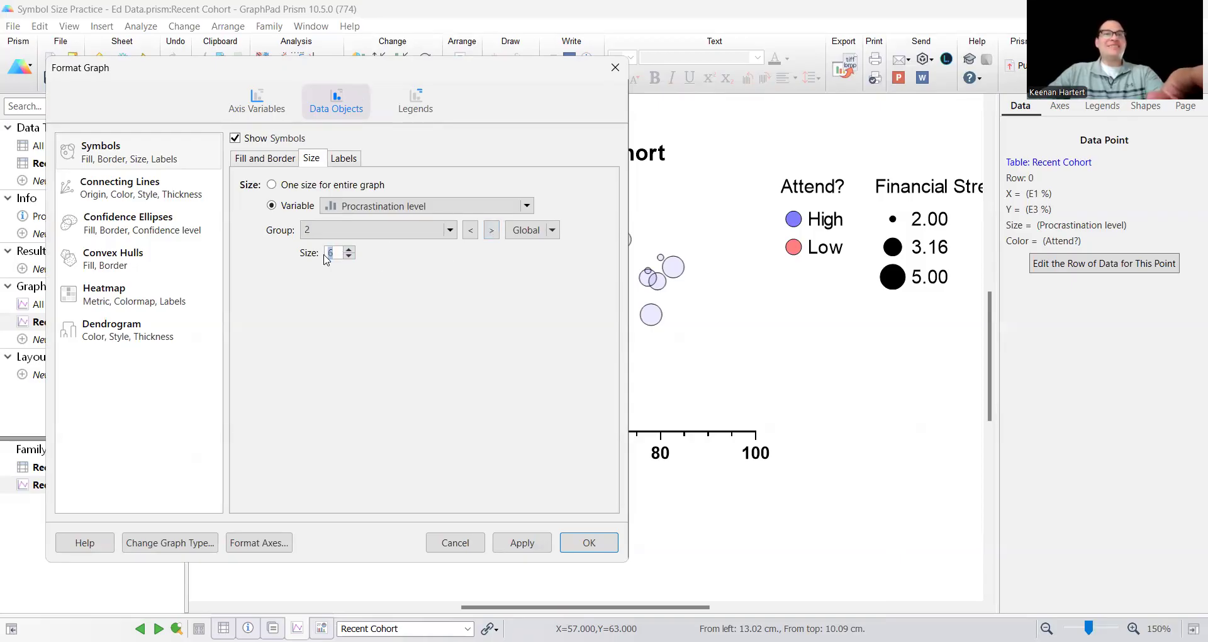
type("4")
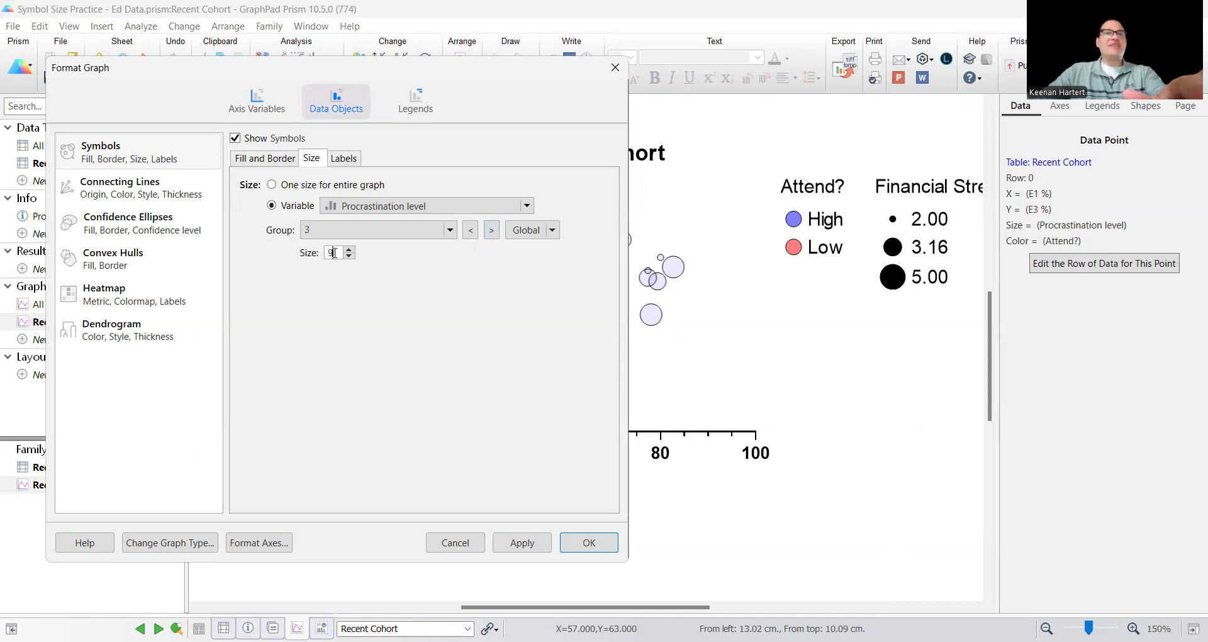
left_click(491, 229)
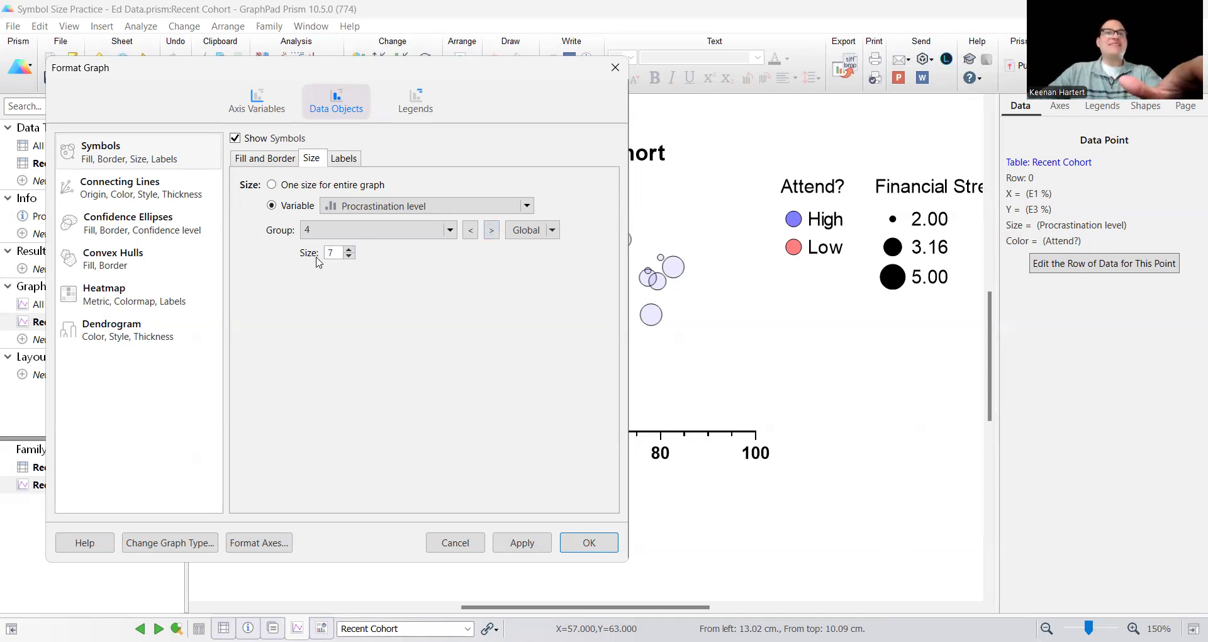
left_click(491, 230)
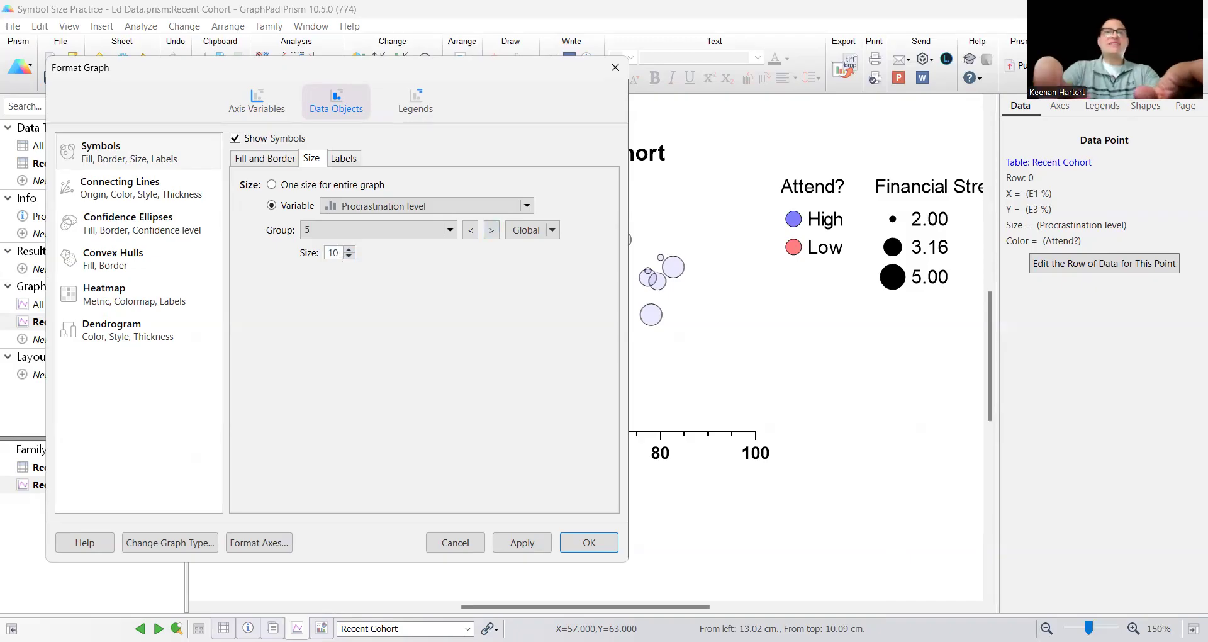
left_click(491, 229)
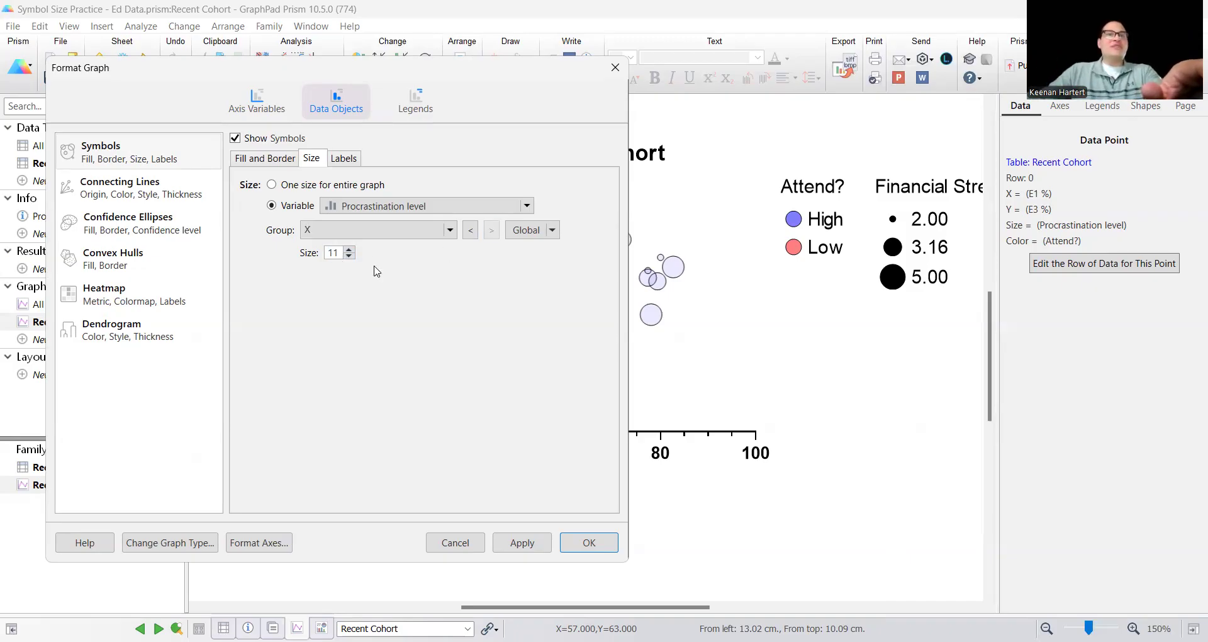
Set the symbol size of Procrastination level group X to 1 and apply the group sizes to the graph
double_click(328, 252)
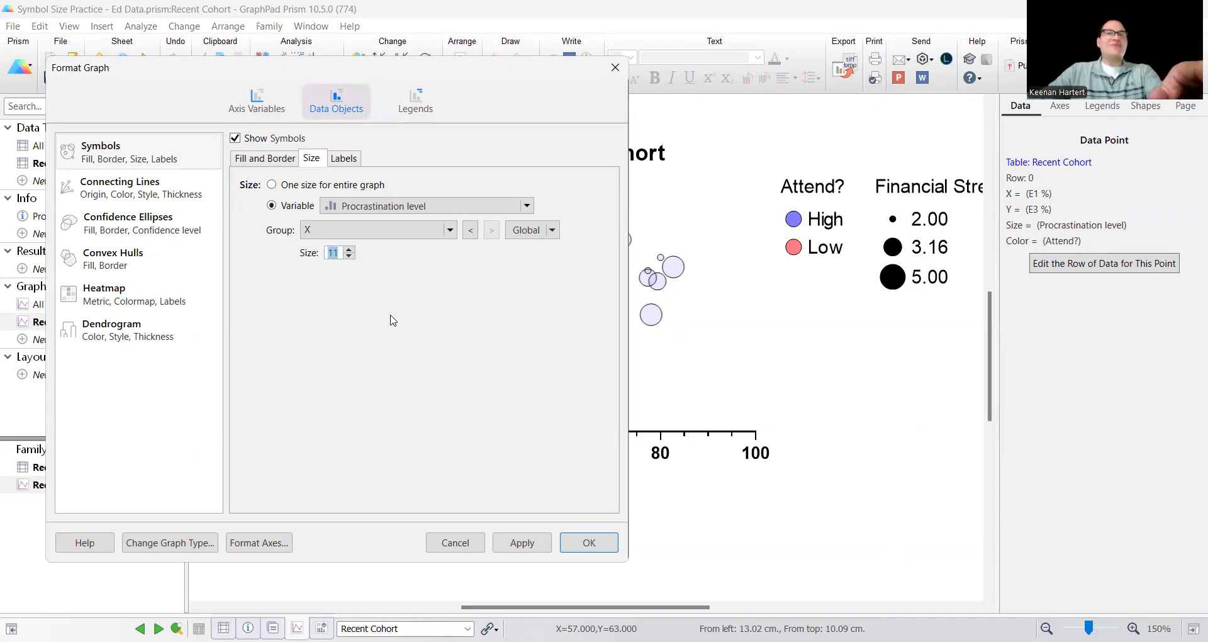
type("1")
left_click(432, 230)
left_click(482, 337)
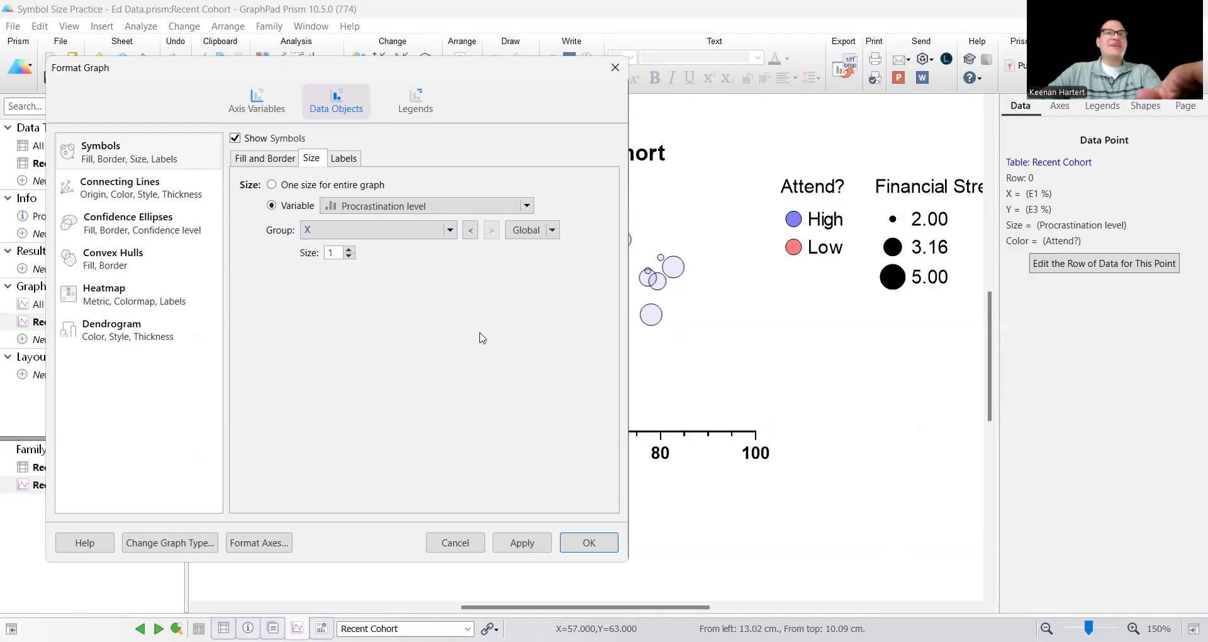
left_click(605, 548)
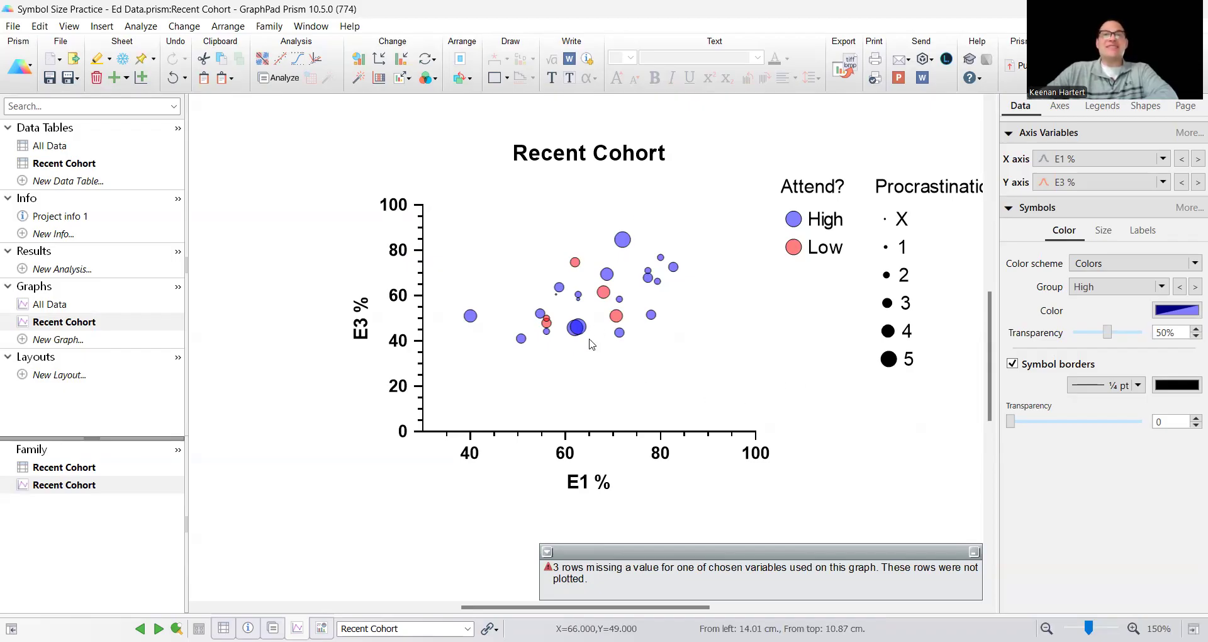
Change the symbol size variable to Lab % and scale the symbols by Smallest and Largest
mouse_move(580, 337)
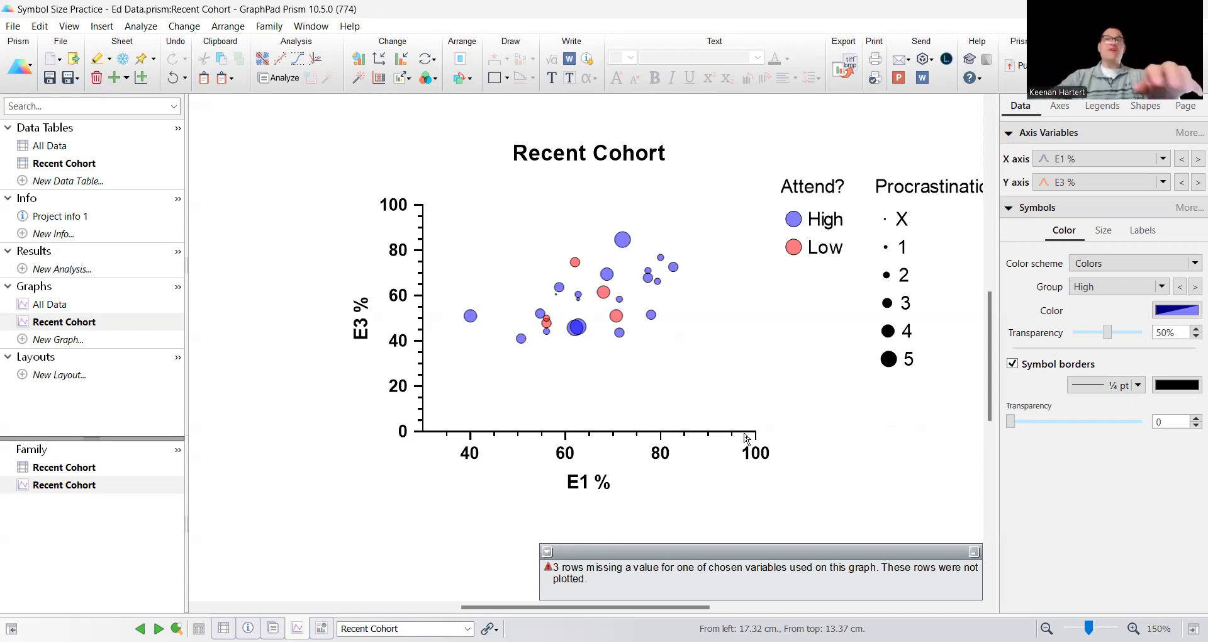
double_click(577, 337)
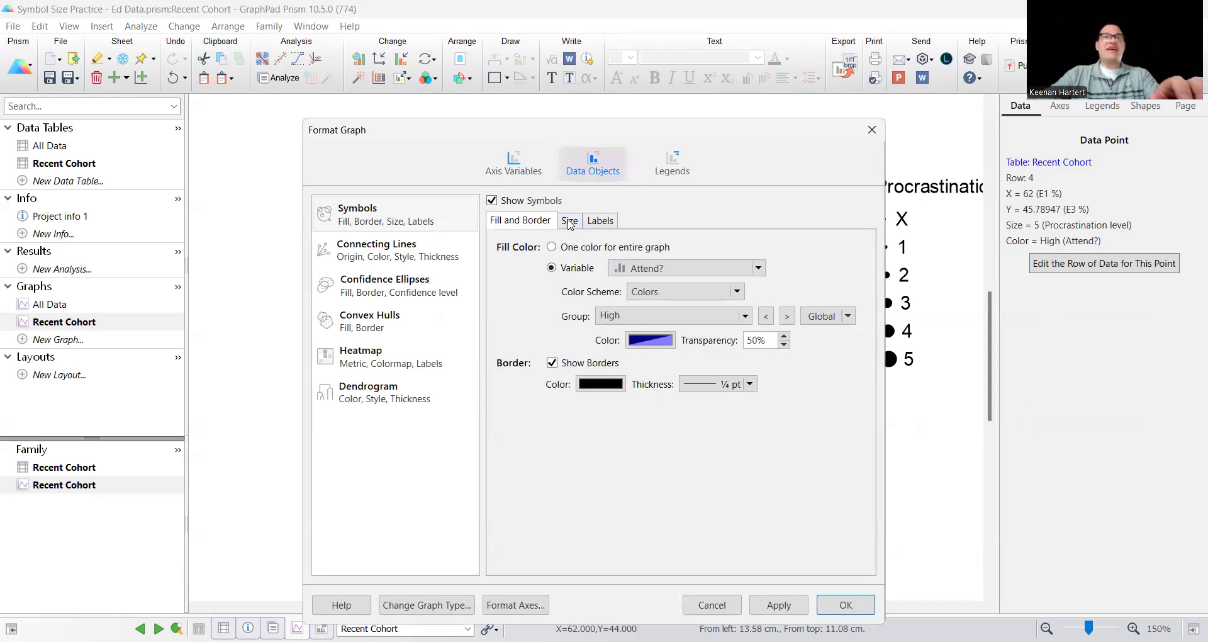
left_click(568, 220)
left_click(638, 302)
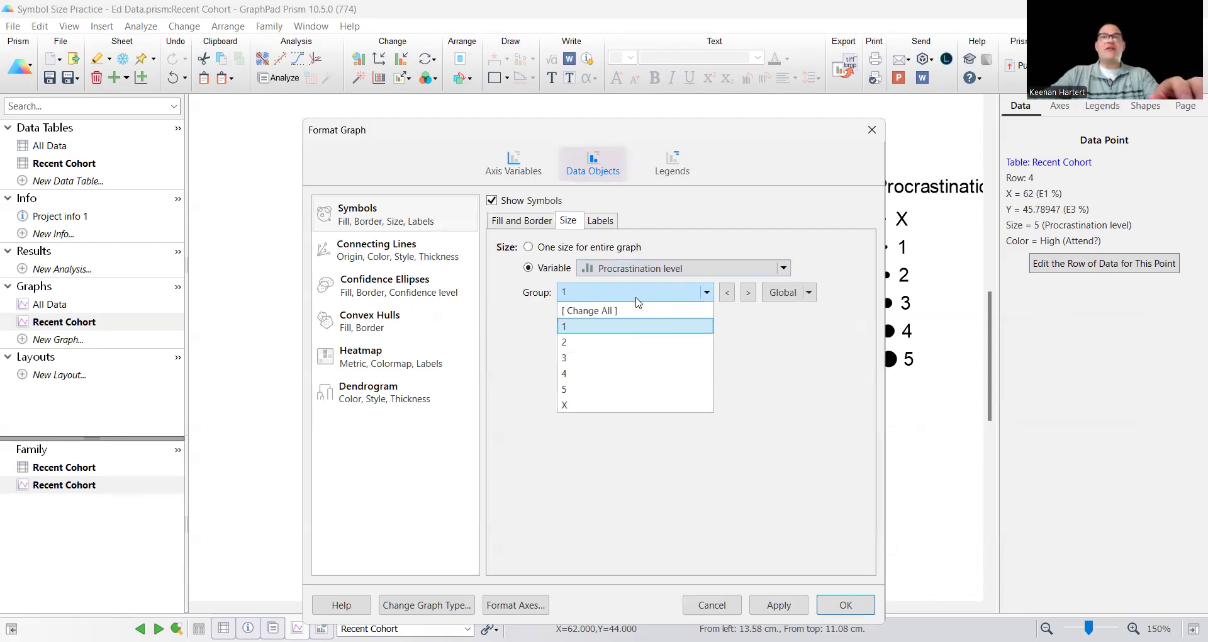
left_click(604, 390)
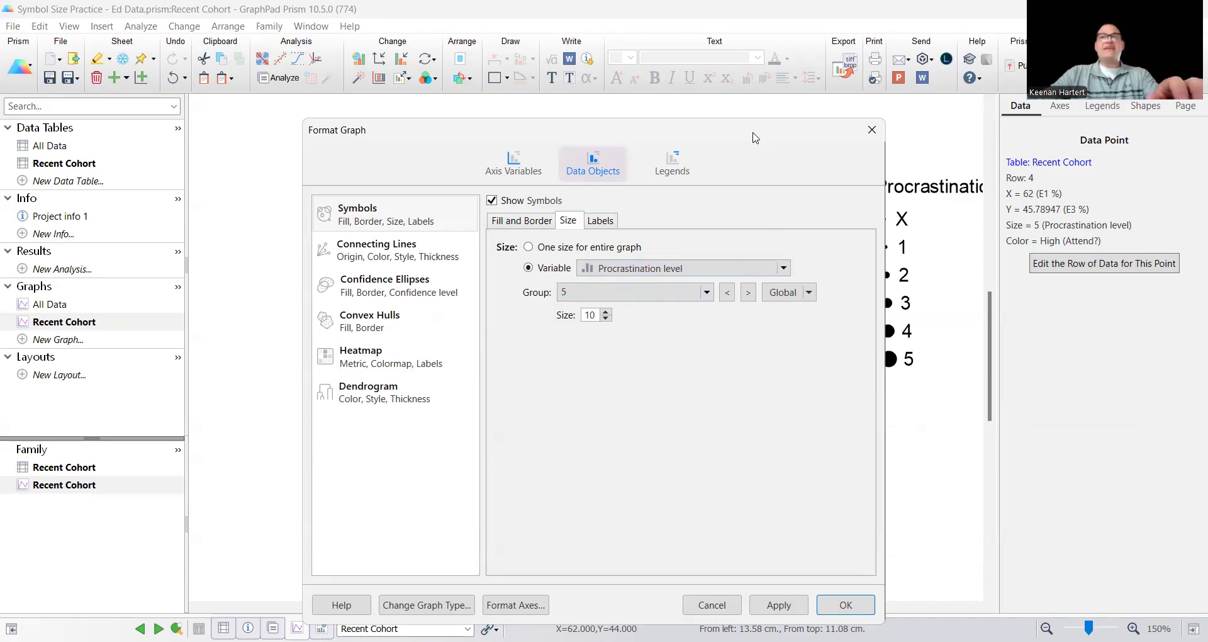
left_click_drag(504, 129, 267, 84)
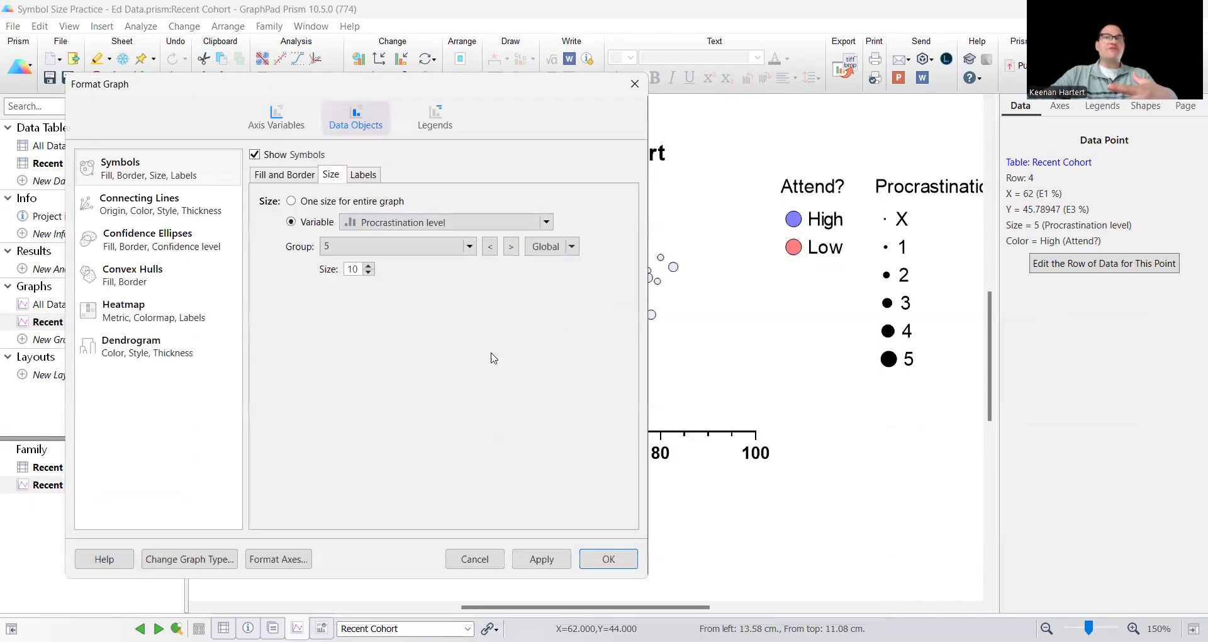
left_click(429, 226)
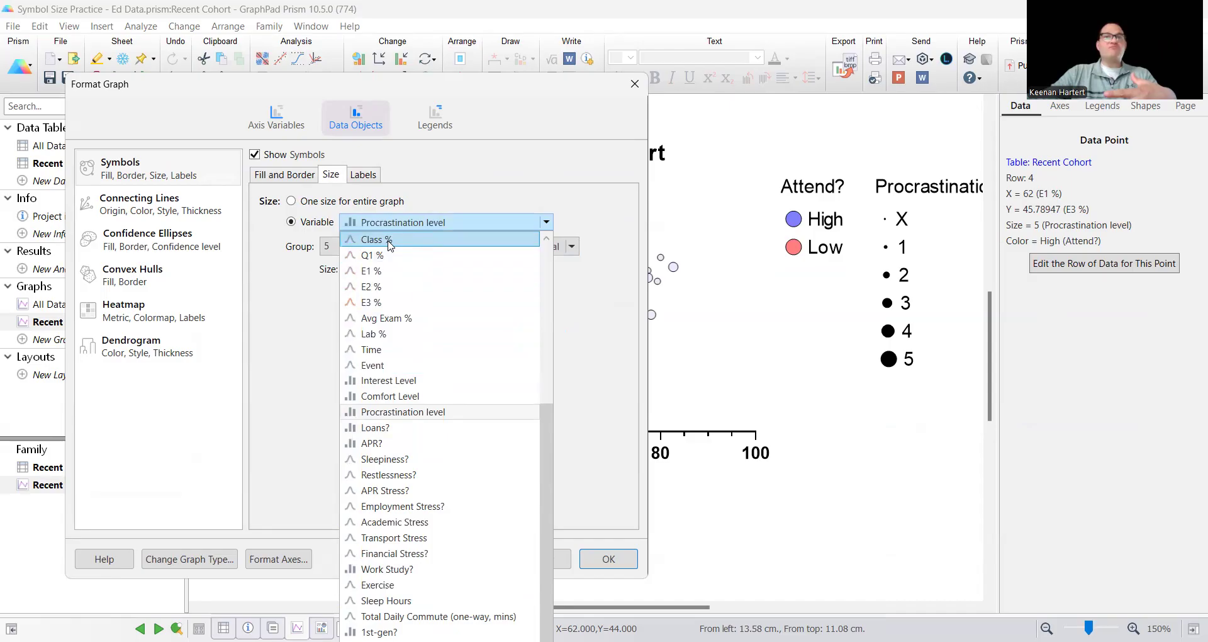
left_click(384, 340)
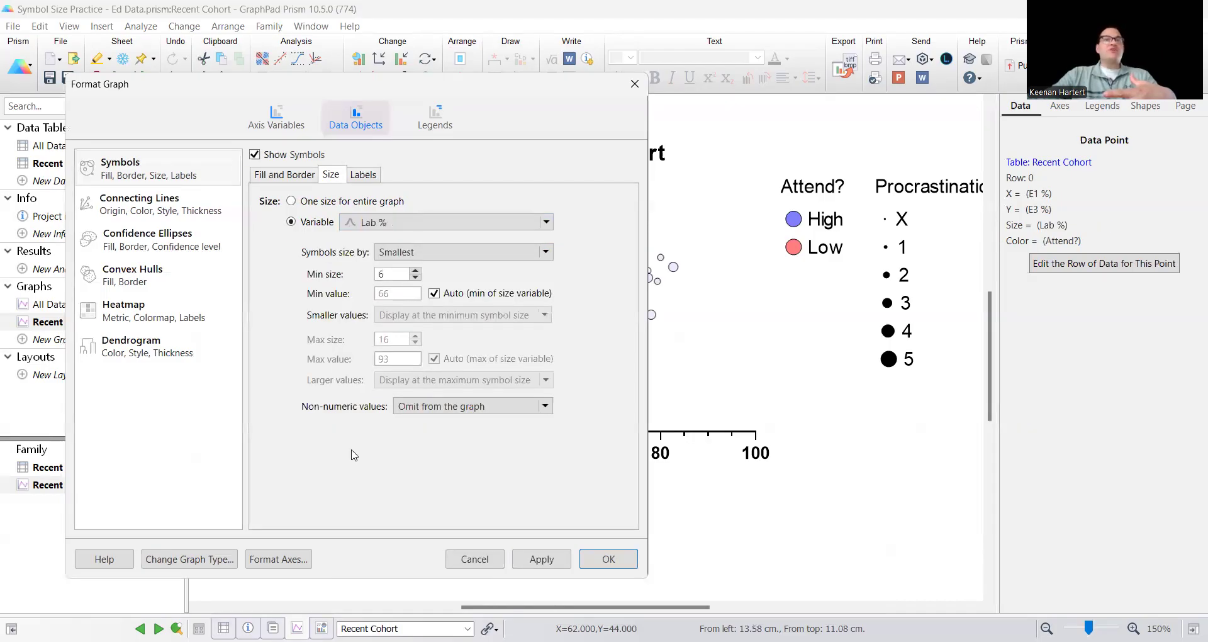
left_click(420, 253)
left_click(428, 300)
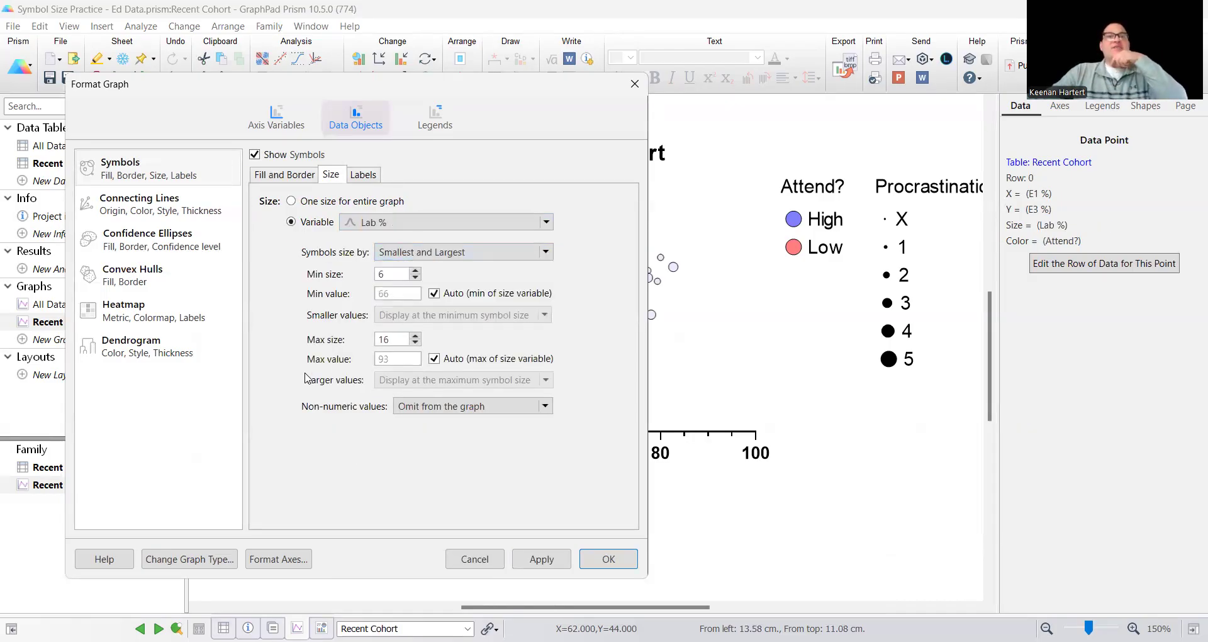
Turn off the automatic maximum value for the Lab % symbol size and set it to 80
left_click(434, 359)
double_click(390, 360)
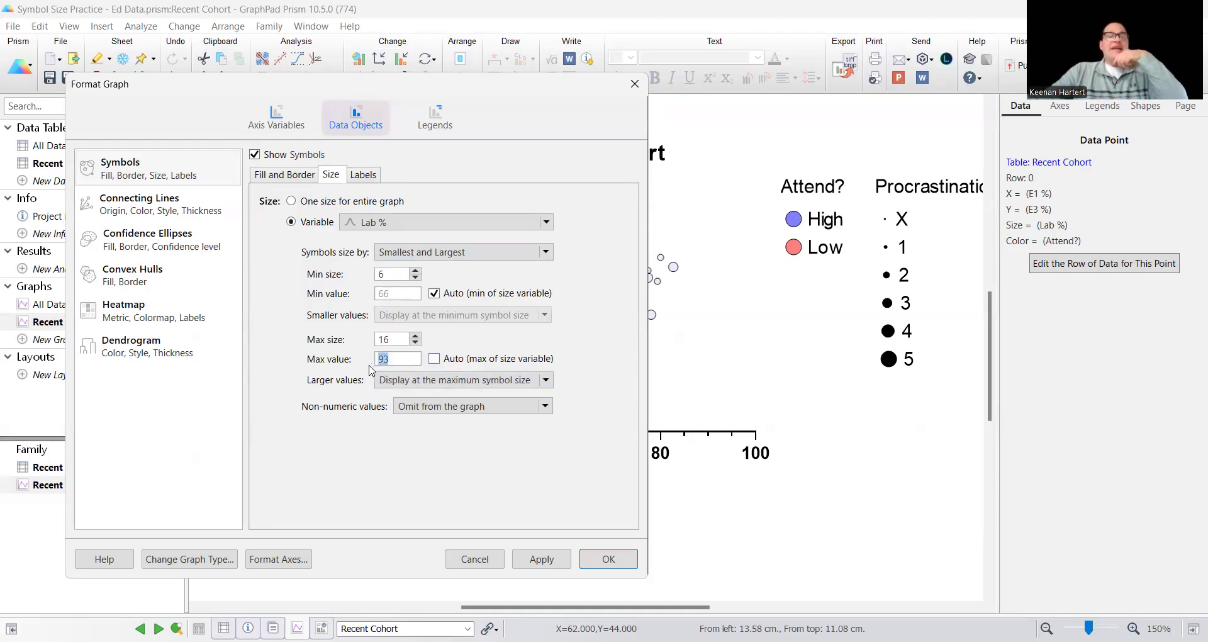
type("90")
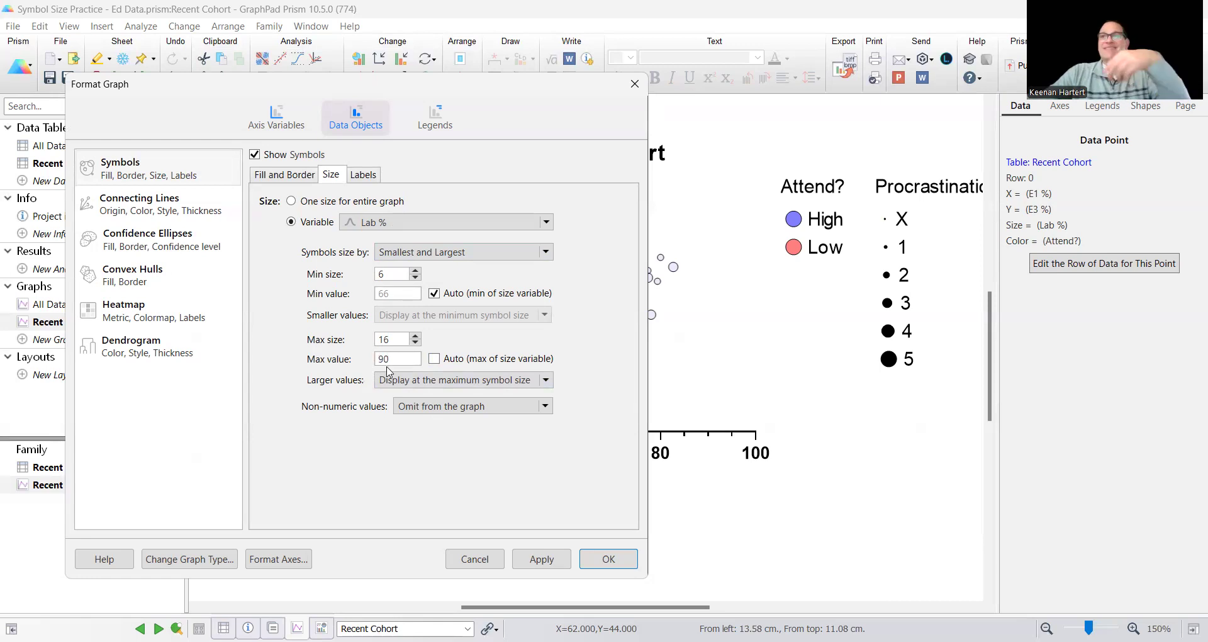
left_click_drag(403, 359, 365, 360)
type("80")
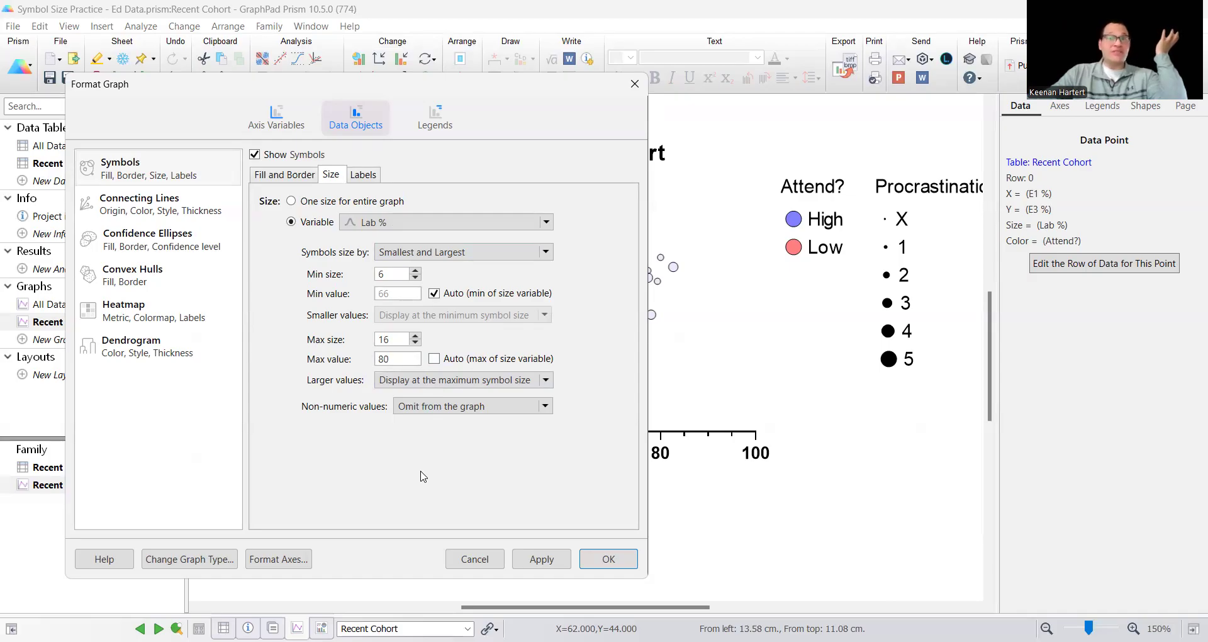
Apply the Lab % symbol sizing with larger values omitted from the graph, and undo that change
left_click(439, 382)
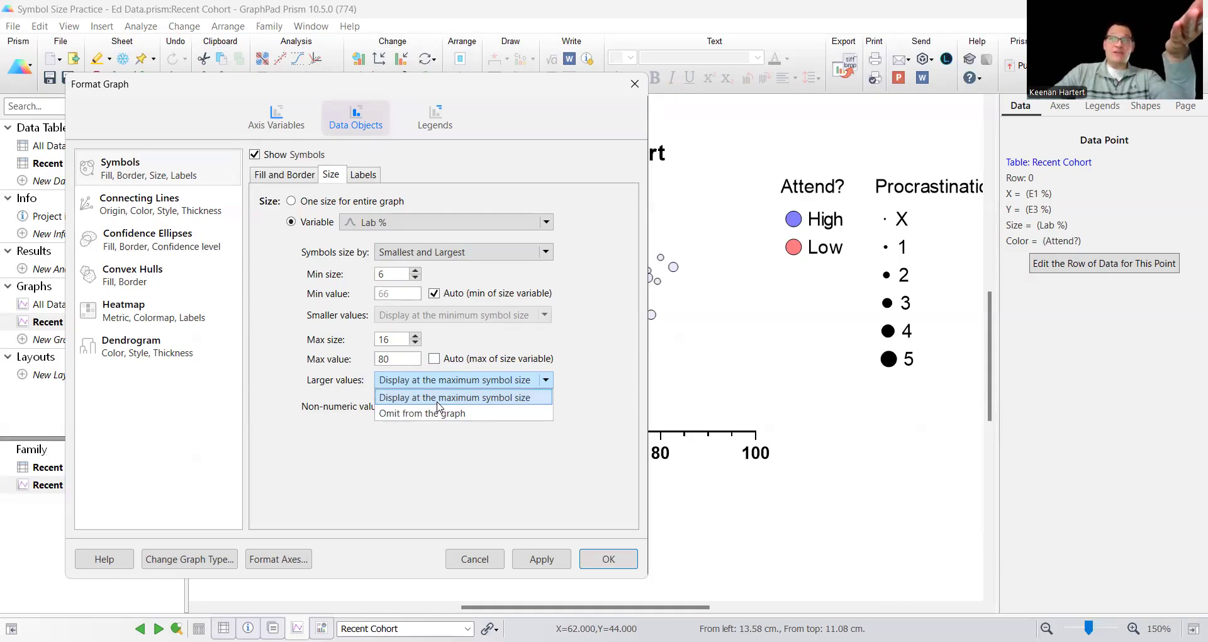
left_click(402, 477)
left_click(412, 380)
left_click(413, 415)
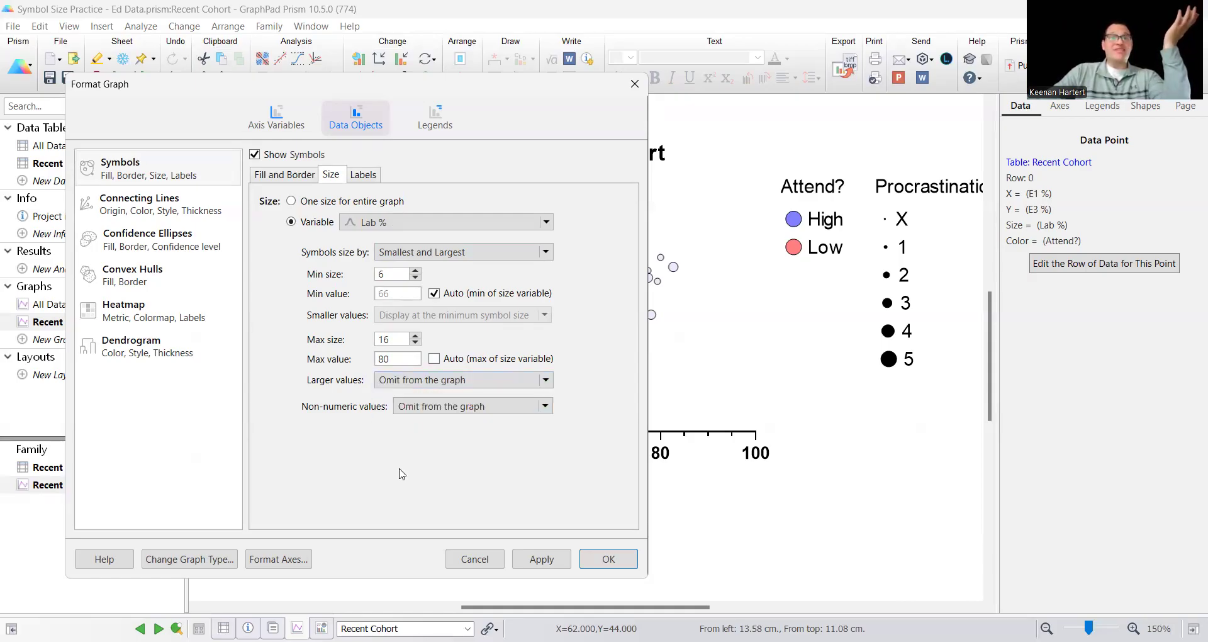
left_click(598, 562)
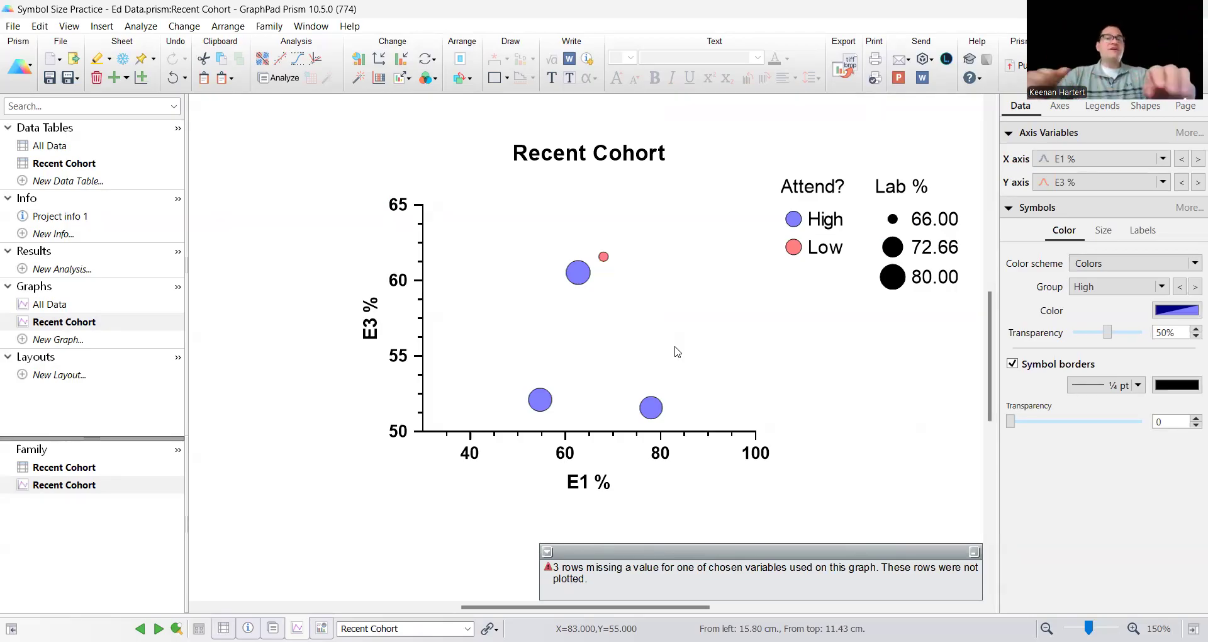
key("ctrl+z")
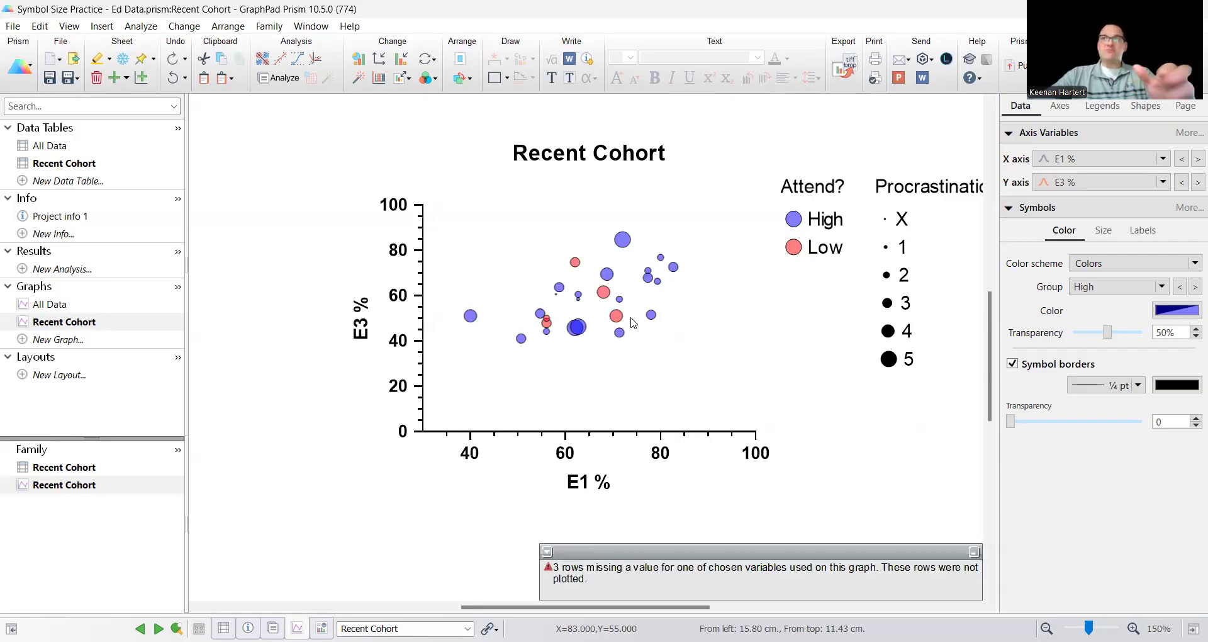